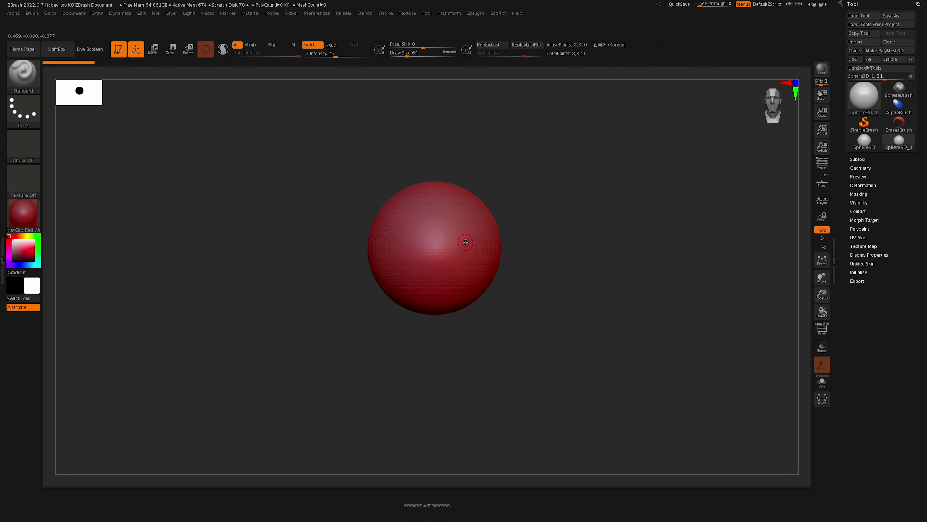
Step: Try to sculpt on the sphere primitive, toggling the interface language between English and Korean
left_click_drag(466, 235, 462, 262)
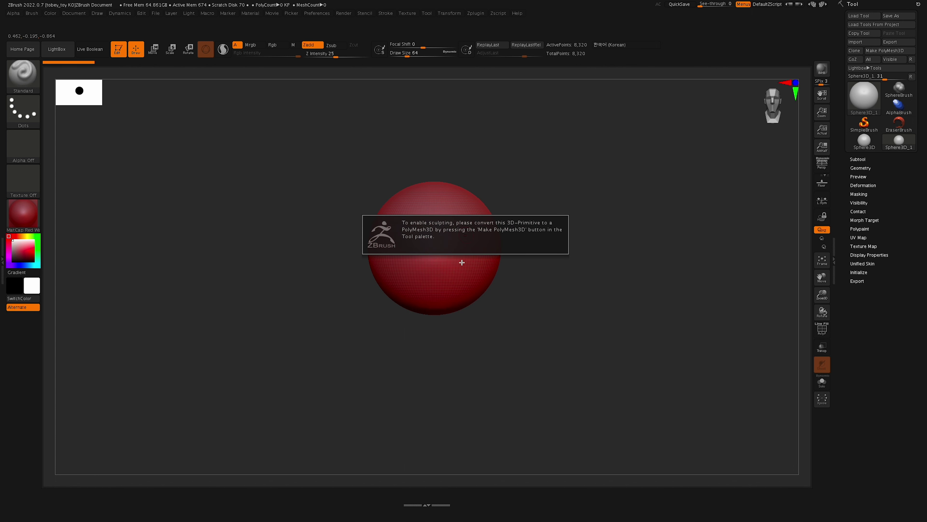
left_click(628, 46)
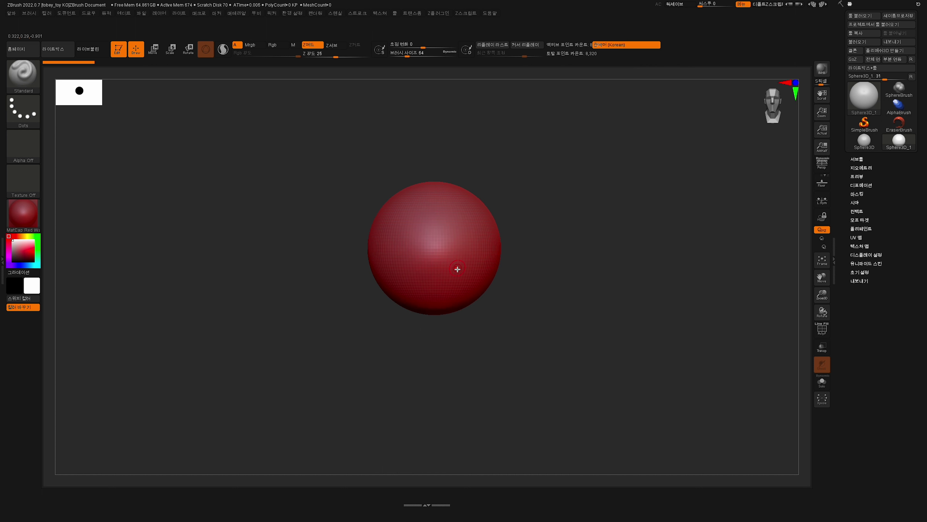
left_click_drag(459, 258, 461, 275)
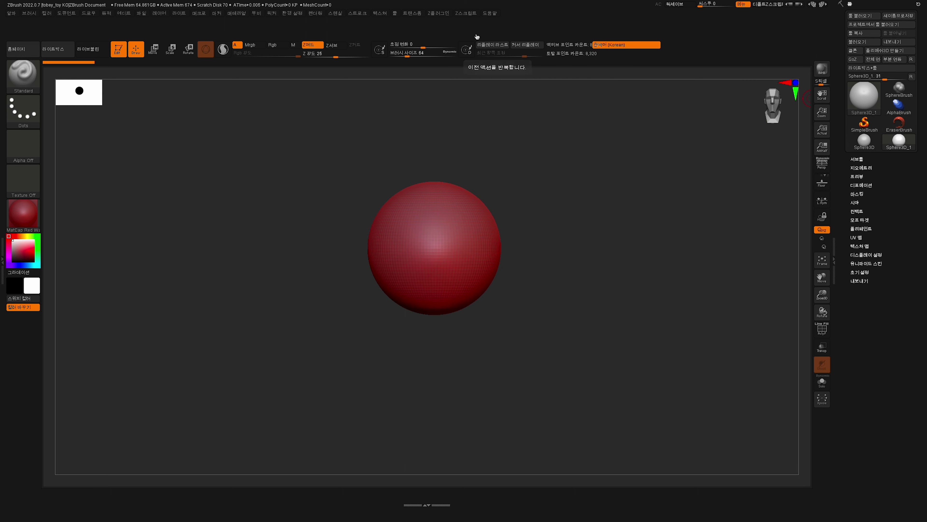
left_click(395, 14)
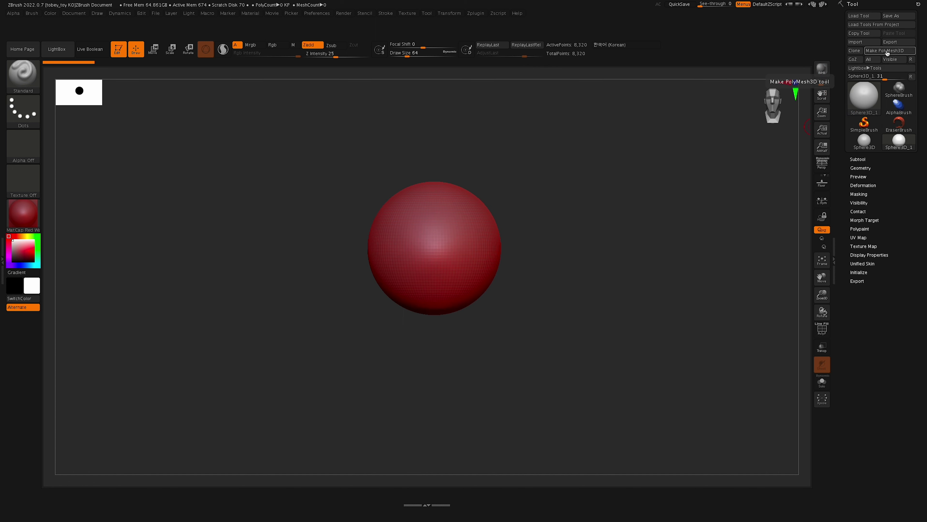
left_click(867, 168)
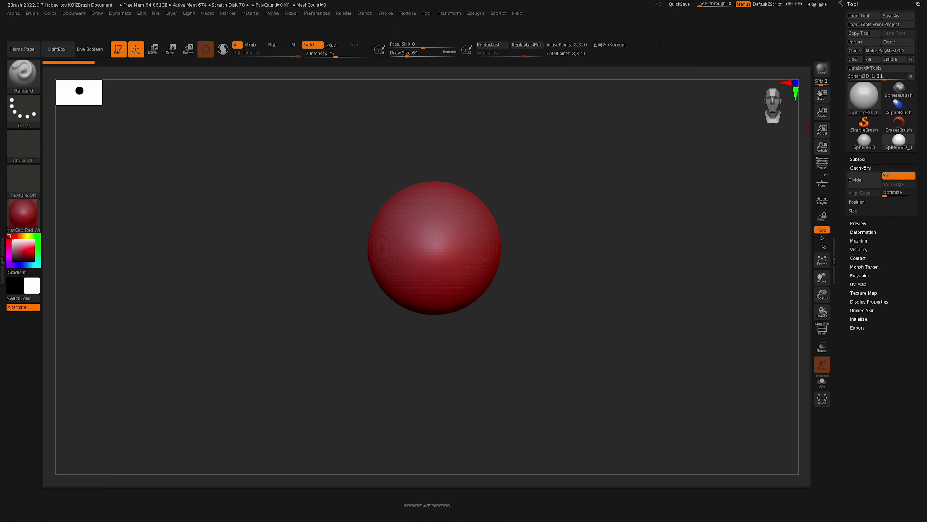
left_click(867, 168)
left_click(868, 167)
left_click(869, 168)
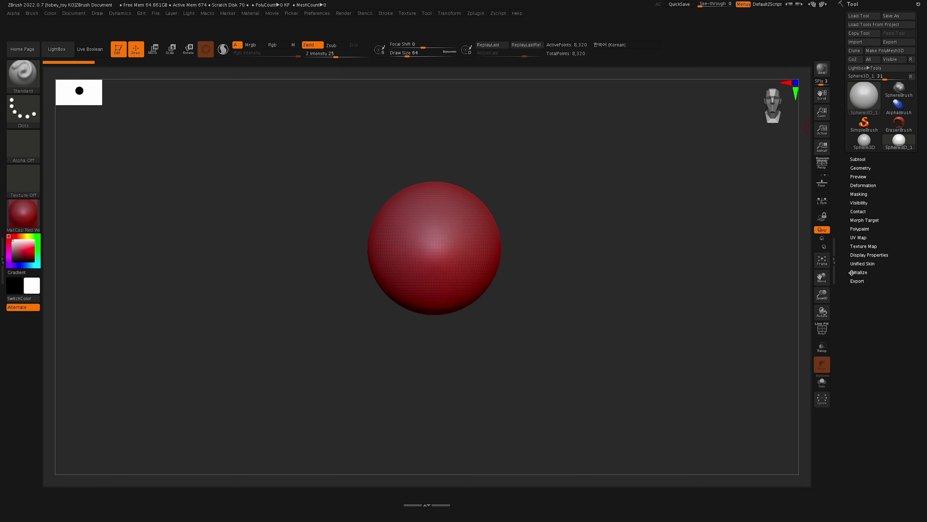
Step: Convert the sphere primitive into an editable PolyMesh3D
left_click(885, 51)
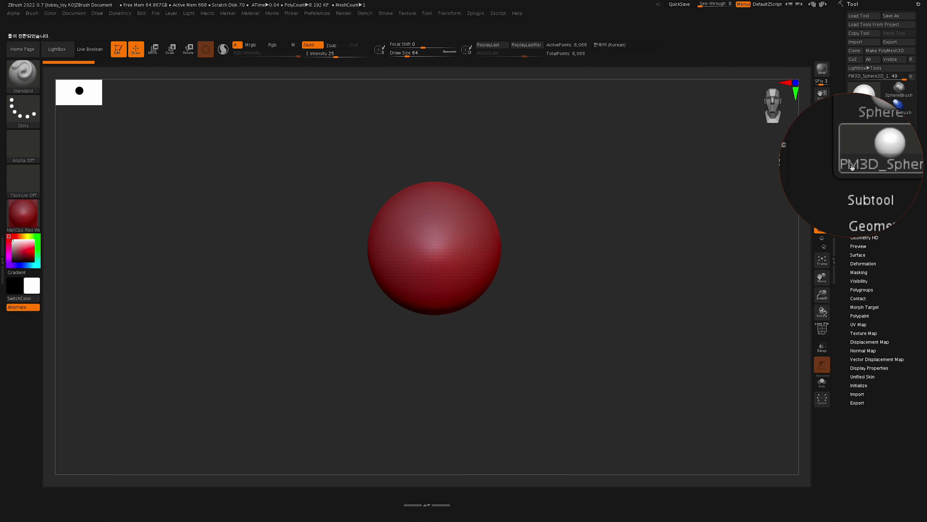
mouse_move(864, 166)
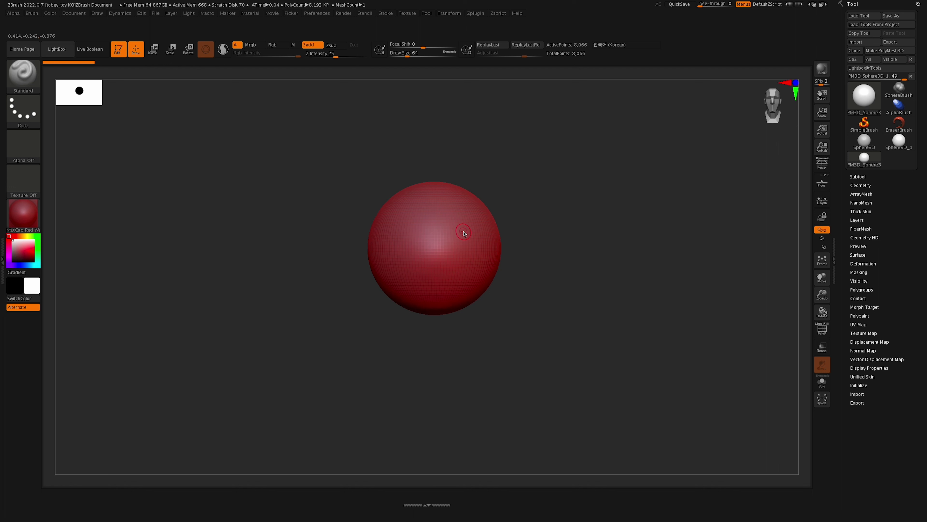
Step: Sculpt many roughly vertical test strokes across the front of the sphere with the Standard brush
mouse_move(464, 242)
left_mouse_down()
mouse_move(467, 252)
mouse_move(470, 241)
mouse_move(439, 262)
left_mouse_up()
mouse_move(446, 210)
left_mouse_down()
mouse_move(432, 228)
mouse_move(426, 268)
left_mouse_up()
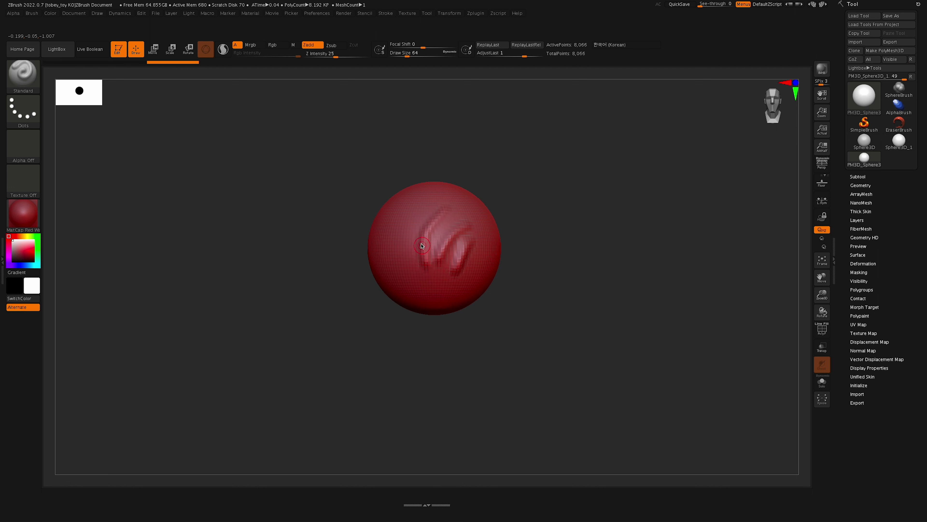
left_click_drag(404, 214, 413, 269)
left_click_drag(397, 225, 403, 284)
left_click_drag(395, 229, 409, 279)
left_click_drag(420, 215, 425, 279)
left_click_drag(437, 222, 438, 266)
left_click_drag(455, 230, 443, 280)
mouse_move(466, 234)
left_mouse_down()
mouse_move(449, 285)
mouse_move(467, 272)
mouse_move(469, 287)
left_mouse_up()
mouse_move(469, 230)
left_mouse_down()
mouse_move(423, 233)
mouse_move(432, 267)
left_mouse_up()
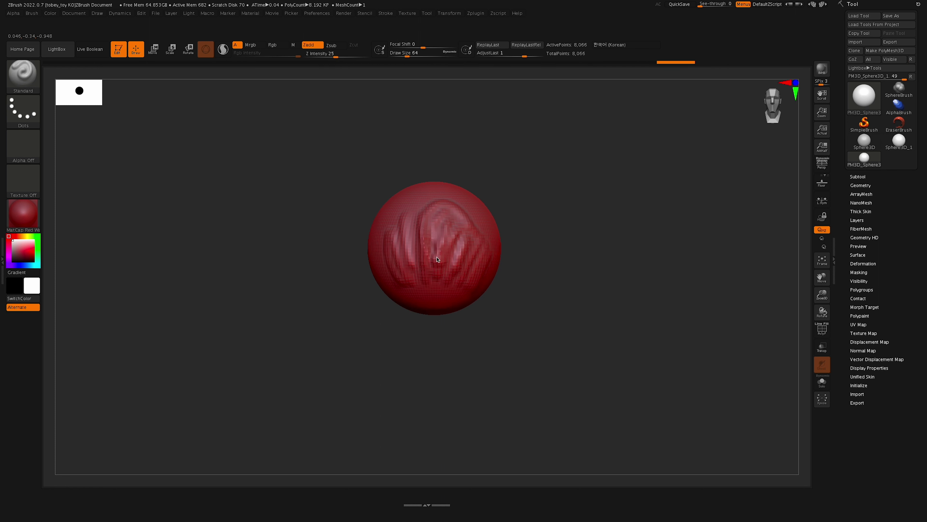
left_click_drag(438, 228, 439, 292)
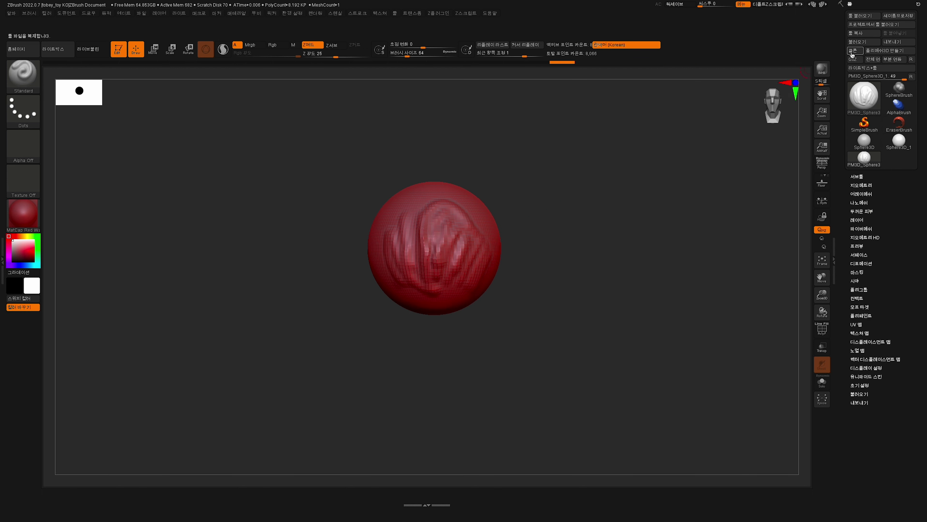
key("ctrl+shift+l")
key("alt+s")
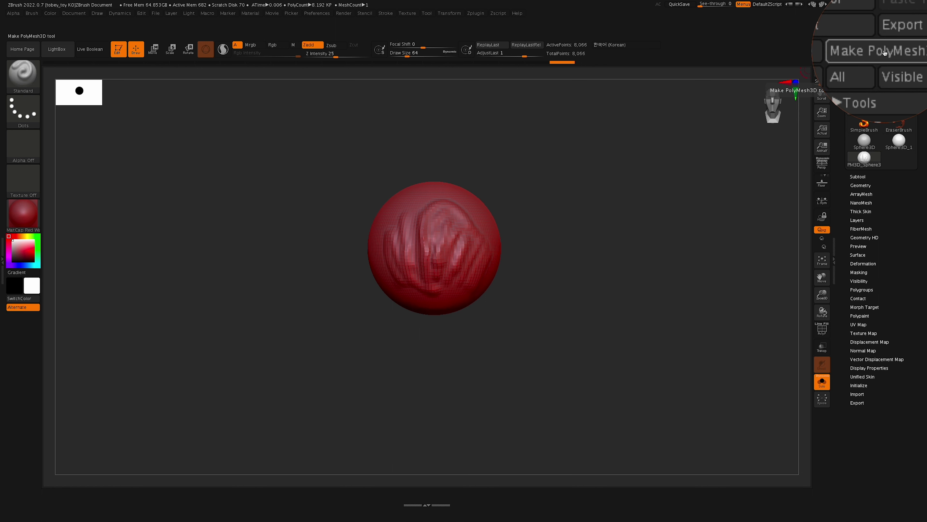
mouse_move(473, 214)
left_mouse_down()
mouse_move(438, 208)
mouse_move(405, 220)
mouse_move(386, 240)
mouse_move(422, 280)
mouse_move(465, 263)
mouse_move(472, 284)
left_mouse_up()
Step: Undo all the test strokes on the sphere
key("ctrl")
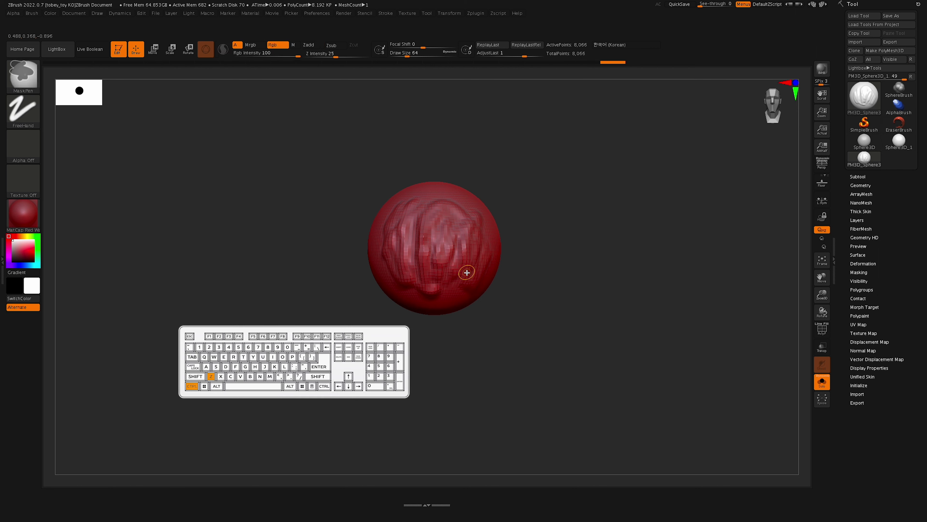
key("ctrl")
key("ctrl+z")
key("ctrl+z")
key("ctrl+z")
key("ctrl+z")
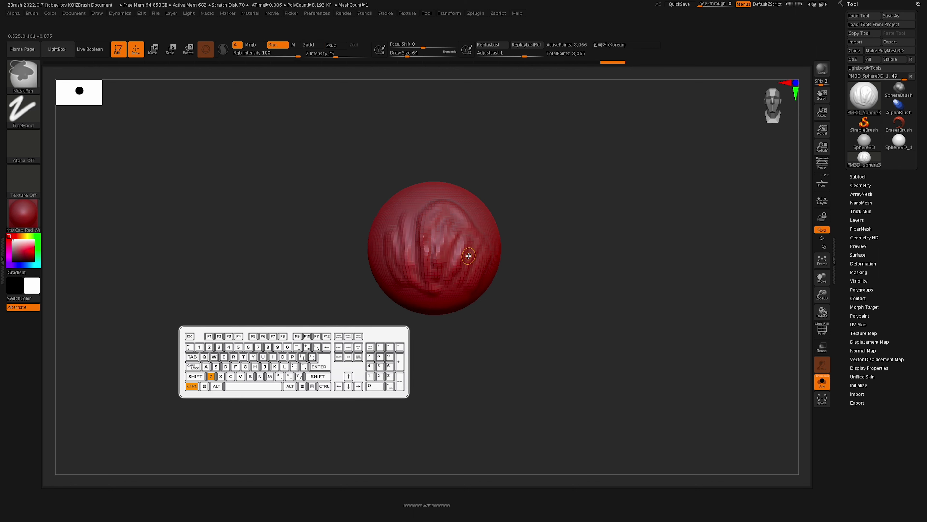
key("ctrl+z")
key("ctrl+z")
key("ctrl+z")
key("ctrl+z")
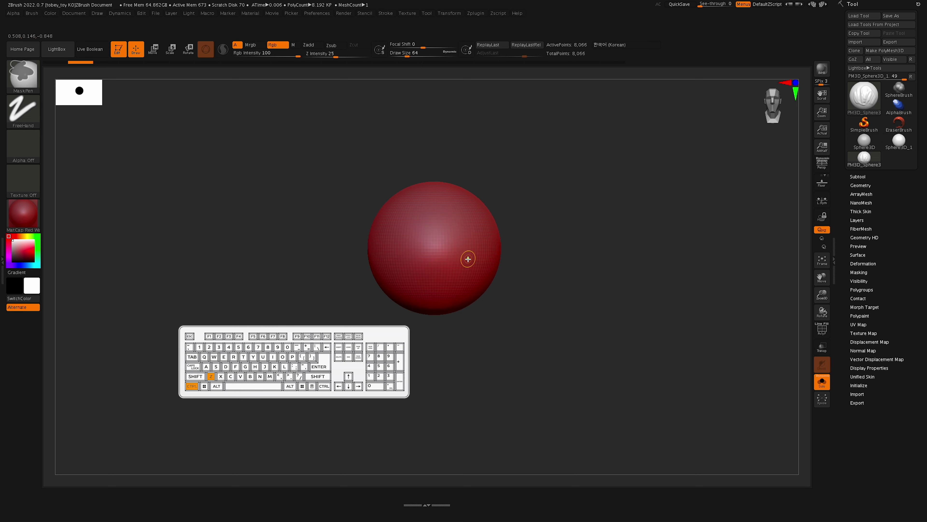
Step: Sculpt a simple face on the front of the sphere with two round eyes, a smiling mouth and slanted eyebrows
left_click_drag(406, 237, 472, 236)
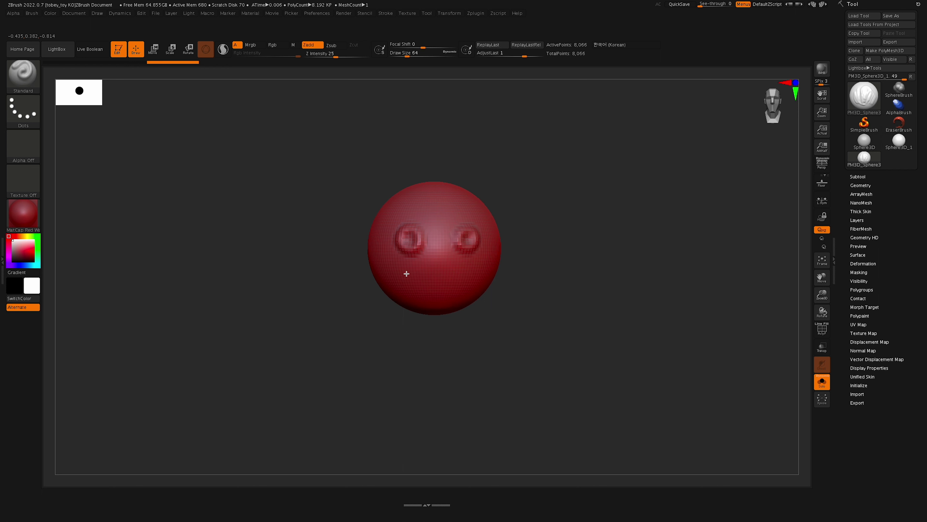
mouse_move(406, 274)
left_mouse_down()
mouse_move(468, 269)
mouse_move(426, 279)
mouse_move(410, 272)
left_mouse_up()
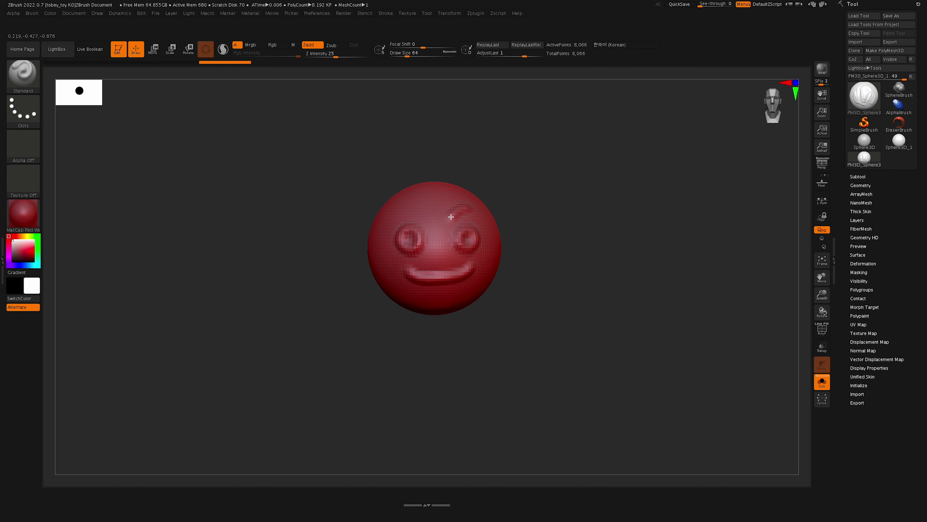
left_click_drag(457, 217, 454, 218)
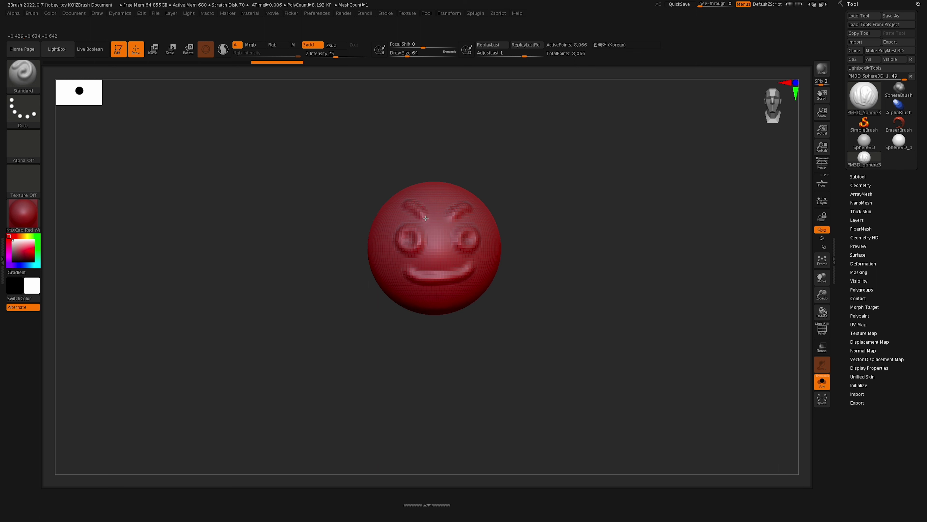
left_click_drag(426, 218, 427, 219)
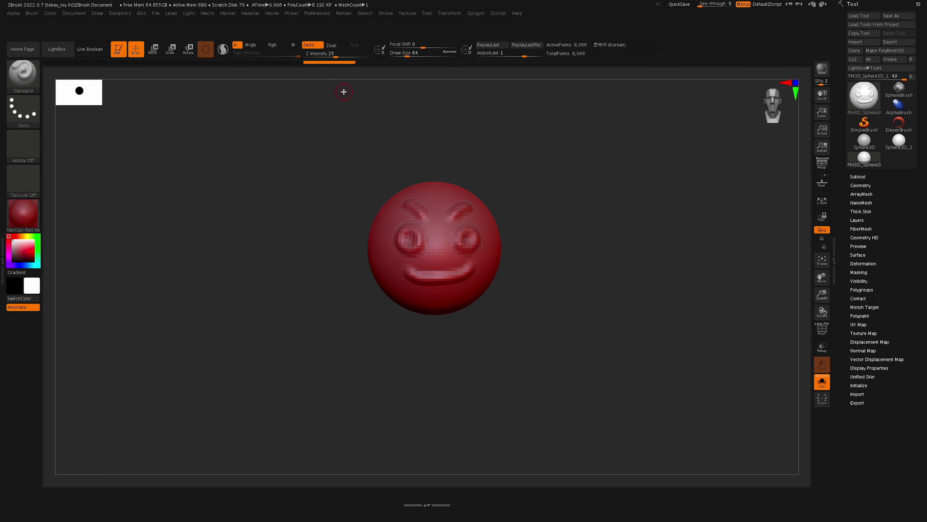
Step: Step back through the undo history to the face without eyebrows and resculpt the eyebrows as rounded arches
key("ctrl+z")
key("ctrl+z")
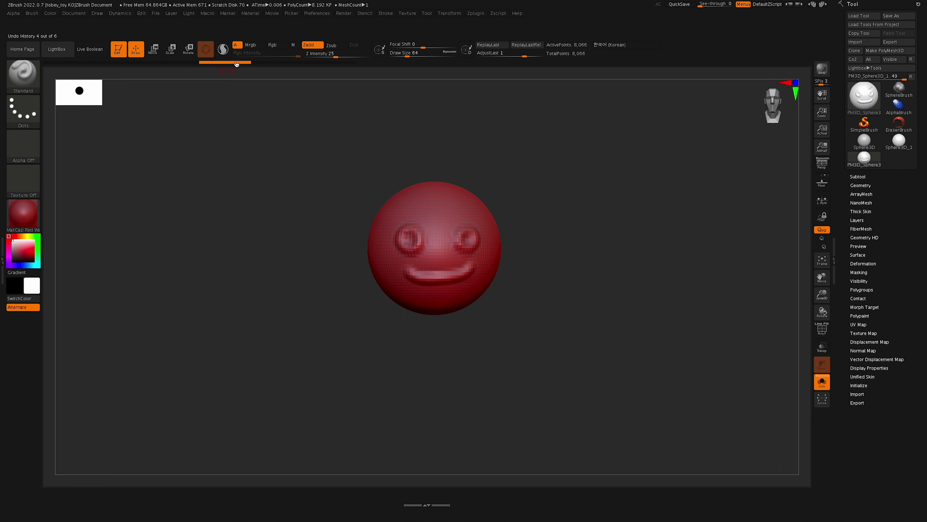
left_click(254, 64)
left_click(326, 62)
mouse_move(356, 64)
left_mouse_down()
mouse_move(71, 70)
mouse_move(336, 63)
left_mouse_up()
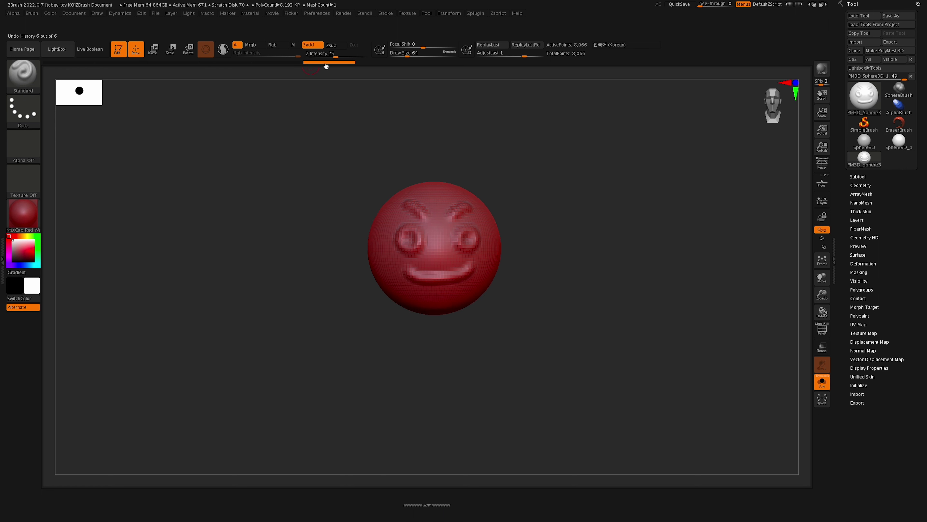
left_click_drag(311, 66, 247, 64)
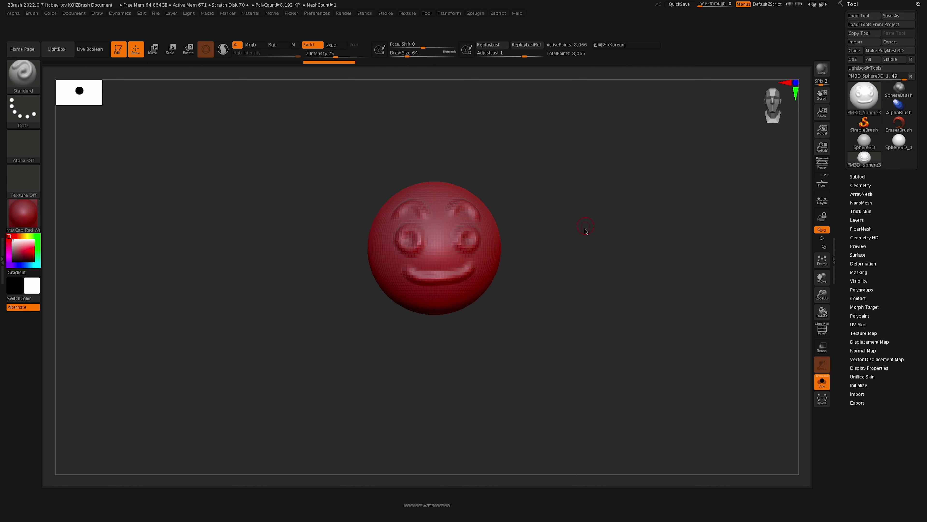
Step: Switch the active tool to the Cylinder3D primitive
mouse_move(864, 101)
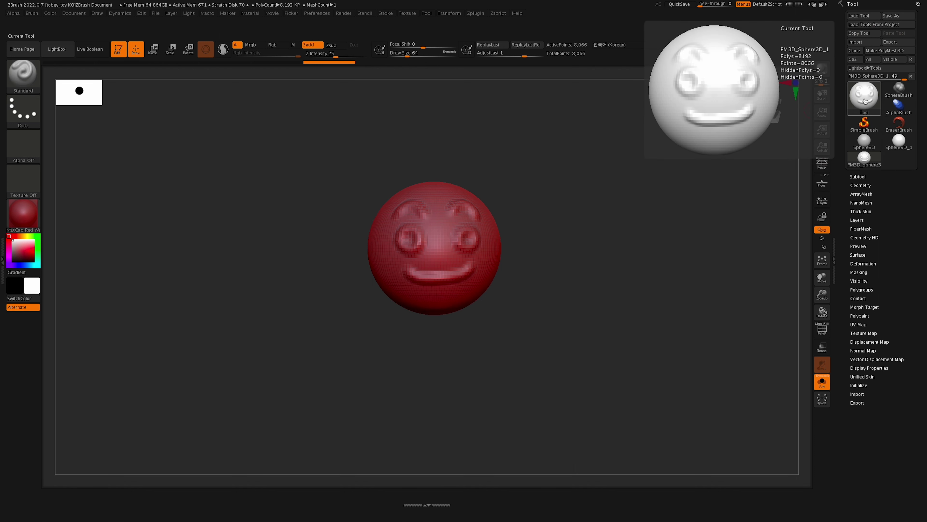
left_click(864, 101)
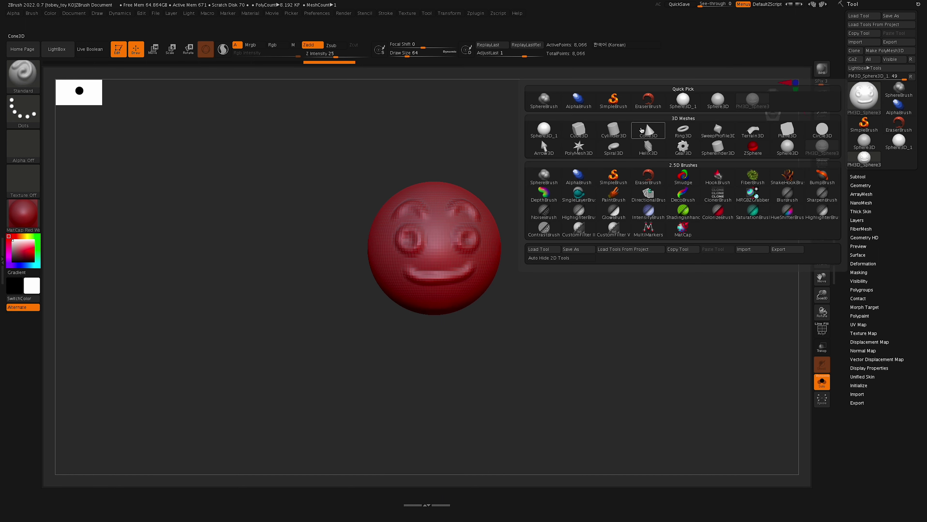
mouse_move(639, 131)
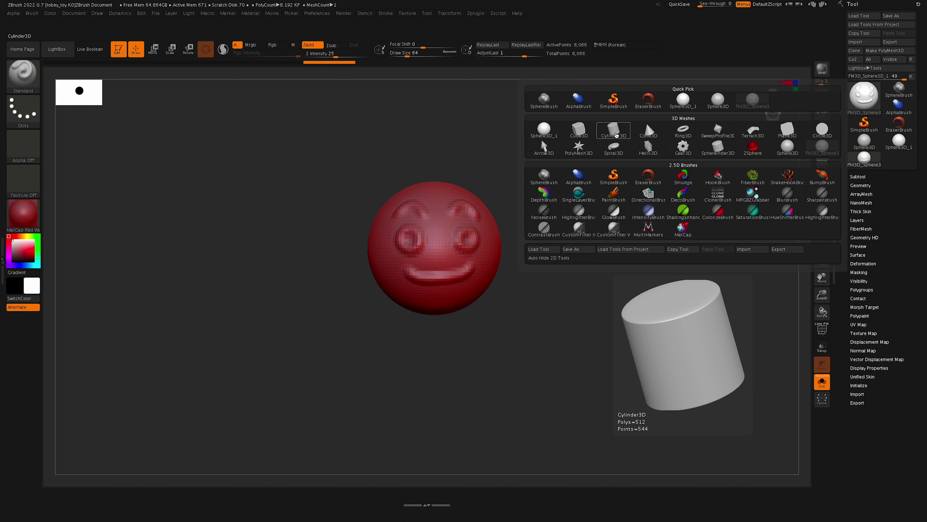
left_click(616, 131)
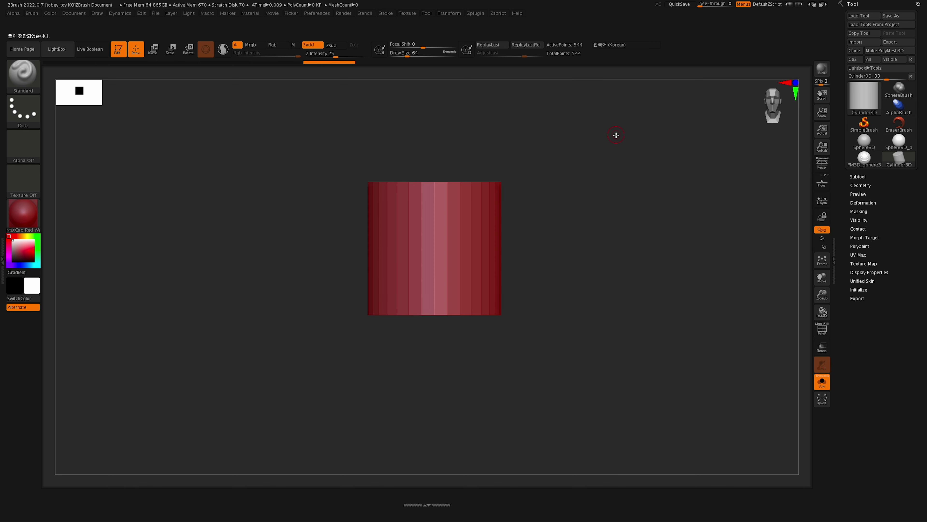
Step: Try to sculpt on the unconverted cylinder primitive
left_click(117, 49)
left_click(485, 222)
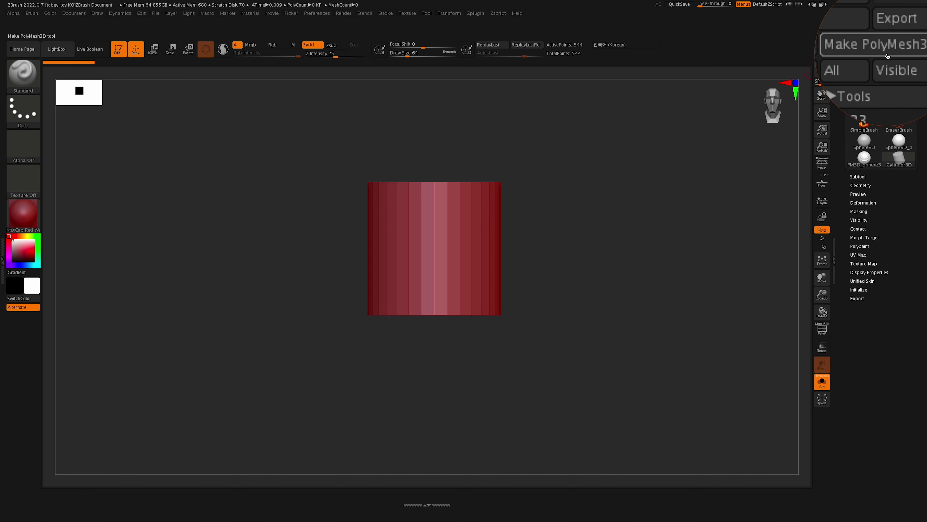
mouse_move(900, 161)
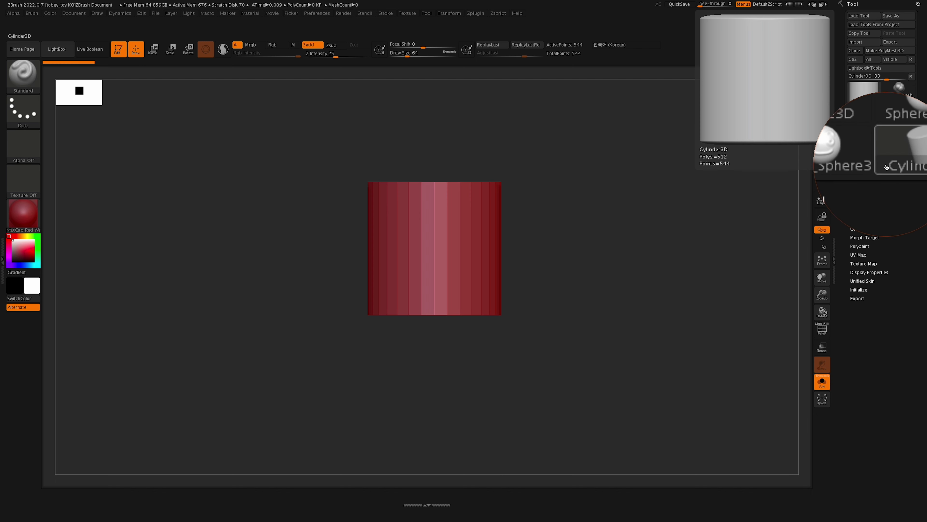
left_click(447, 238)
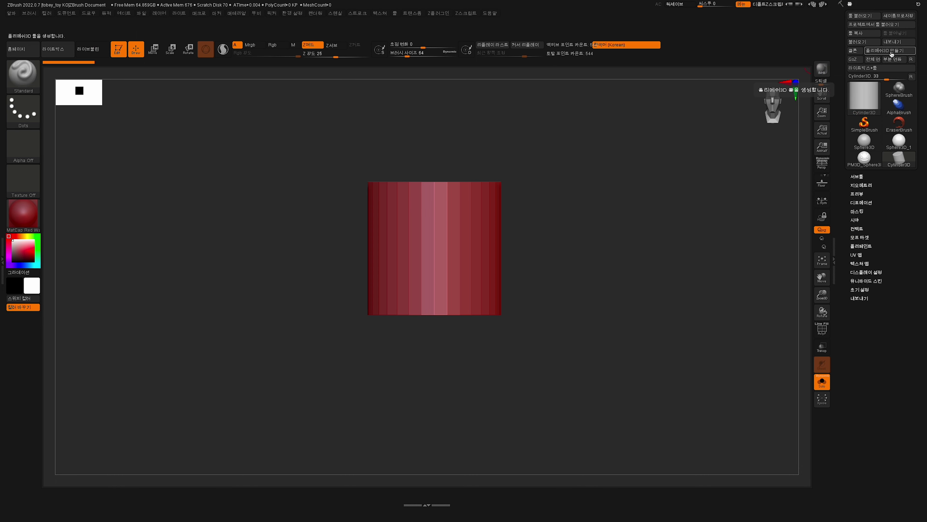
Step: Convert the cylinder primitive into an editable PolyMesh3D
left_click(892, 51)
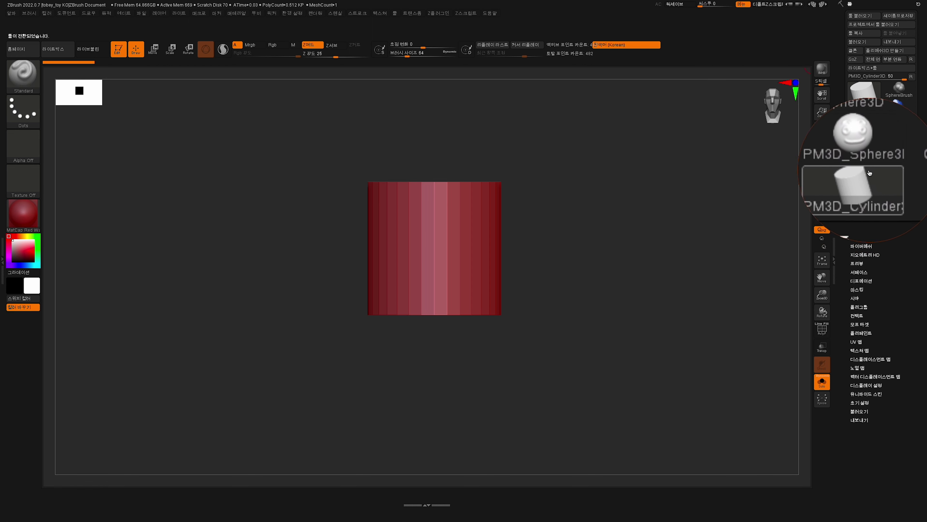
mouse_move(866, 180)
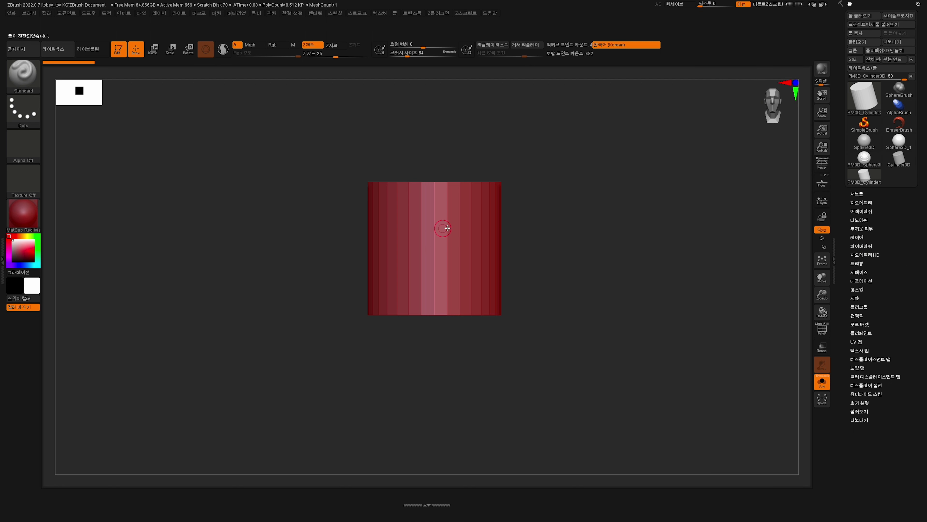
Step: Sculpt several vertical and diagonal Standard brush strokes across the front of the cylinder
left_click_drag(470, 224, 444, 267)
left_click_drag(479, 226, 467, 266)
left_click_drag(411, 220, 410, 286)
left_click_drag(388, 275, 387, 224)
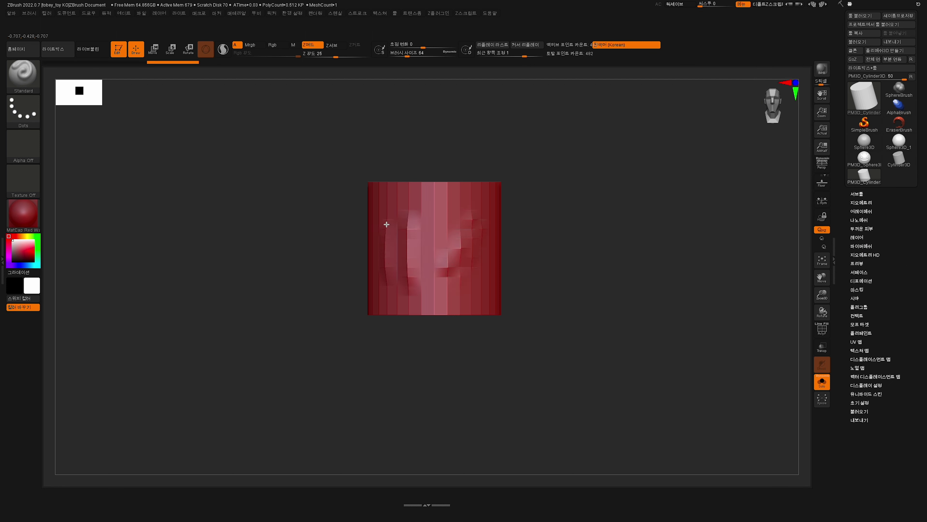
mouse_move(390, 270)
left_mouse_down()
mouse_move(474, 263)
mouse_move(470, 271)
mouse_move(459, 201)
mouse_move(438, 252)
mouse_move(462, 221)
mouse_move(491, 266)
mouse_move(474, 230)
left_mouse_up()
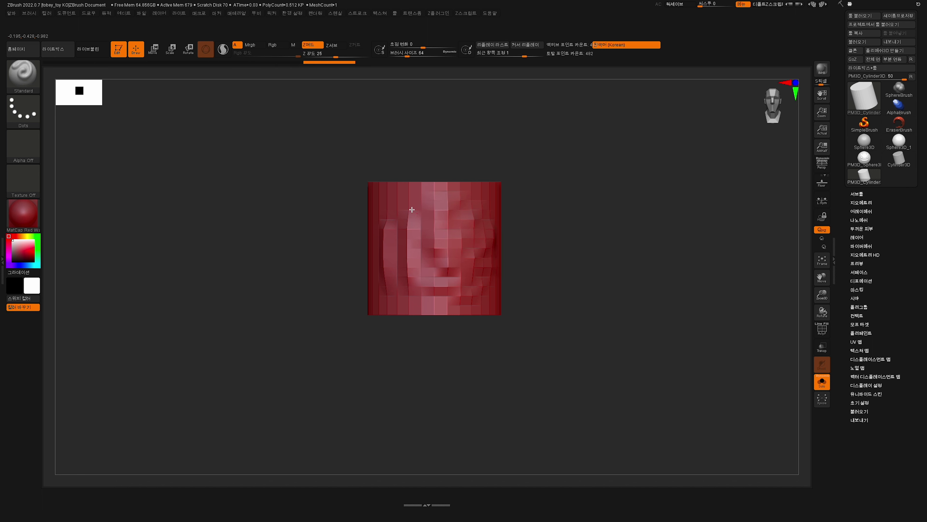
mouse_move(412, 209)
left_mouse_down()
mouse_move(385, 244)
mouse_move(440, 246)
mouse_move(438, 235)
mouse_move(436, 256)
left_mouse_up()
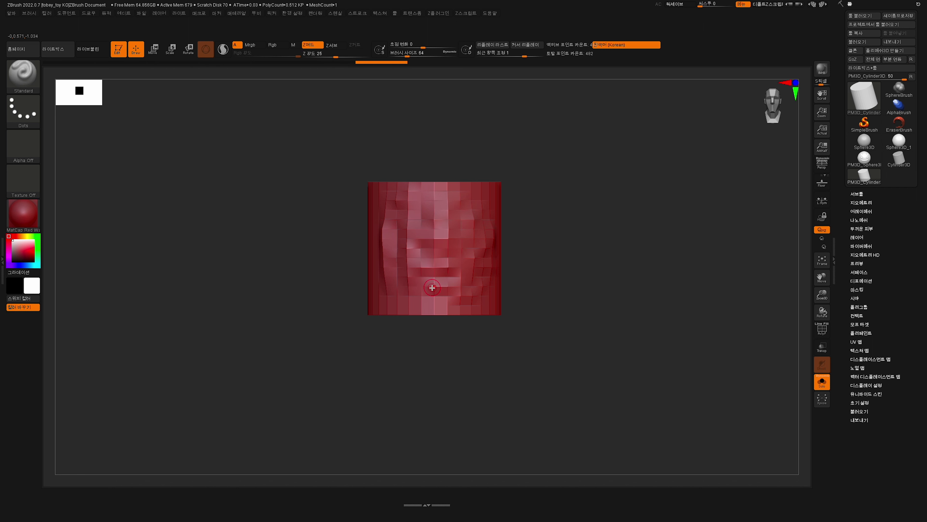
Step: Undo the most recent sculpting strokes on the cylinder
key("ctrl+z")
key("ctrl+z")
key("ctrl+z")
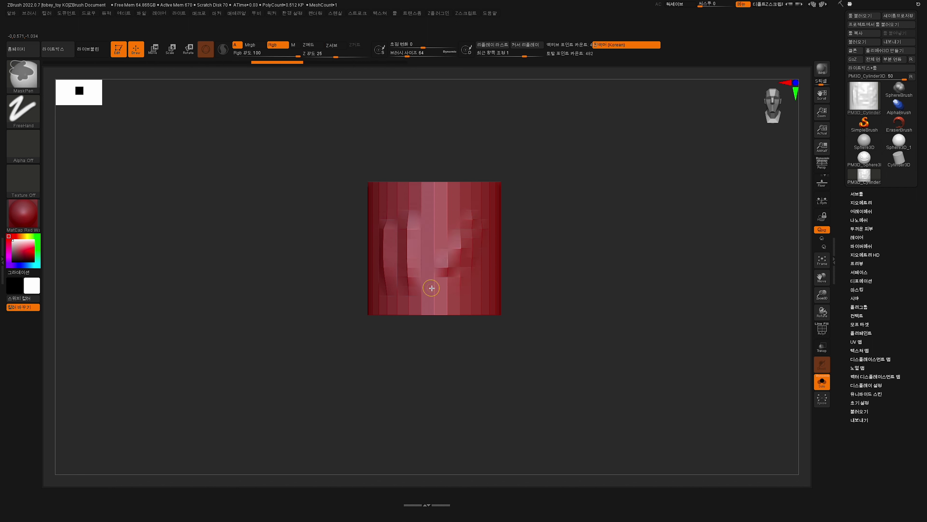
Step: Undo all remaining sculpting strokes on the cylinder back to its smooth, unsculpted shape
key("ctrl+z")
key("ctrl+z")
key("ctrl+z")
key("ctrl+z")
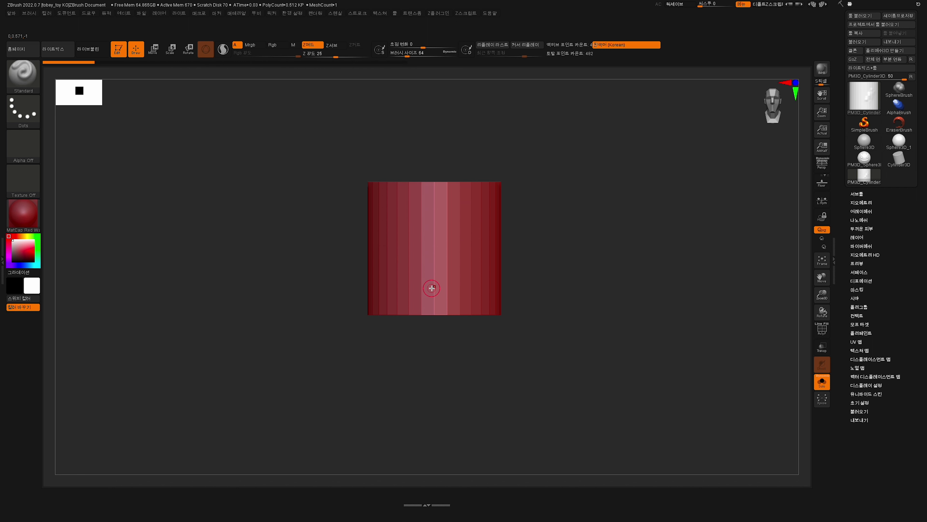
Step: Sculpt Standard brush strokes across the front of the cylinder, switching to the PM3D_Sphere3D_1 face and back between strokes
mouse_move(440, 215)
left_mouse_down()
mouse_move(460, 251)
mouse_move(448, 264)
mouse_move(416, 256)
mouse_move(420, 285)
mouse_move(445, 286)
mouse_move(480, 251)
mouse_move(474, 281)
left_mouse_up()
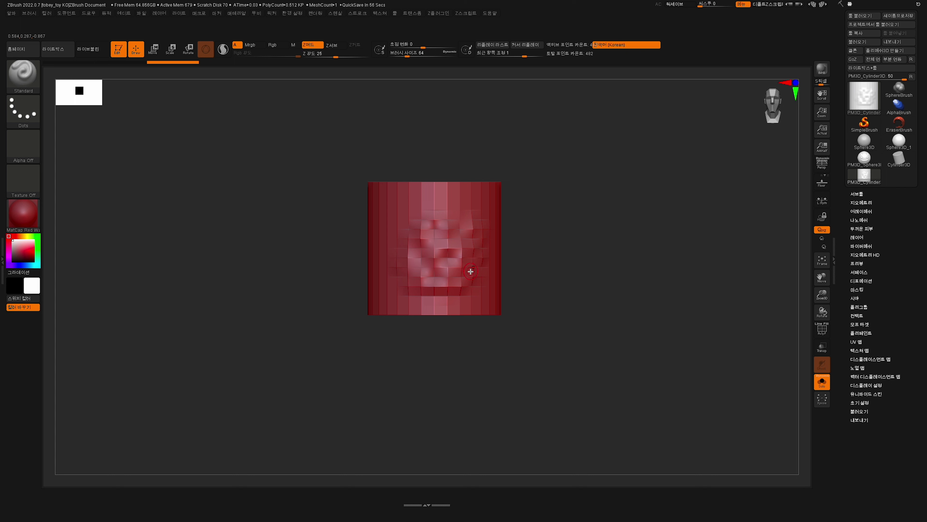
left_click(864, 158)
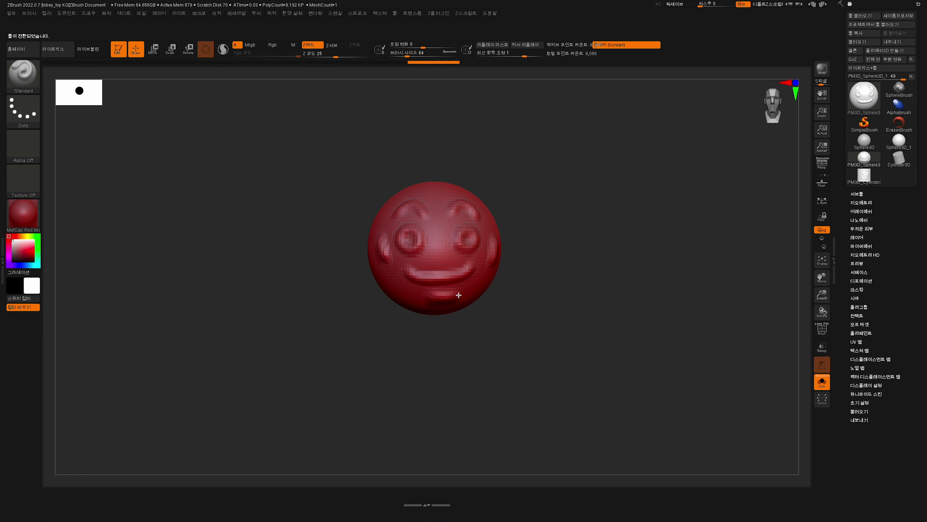
left_click(864, 176)
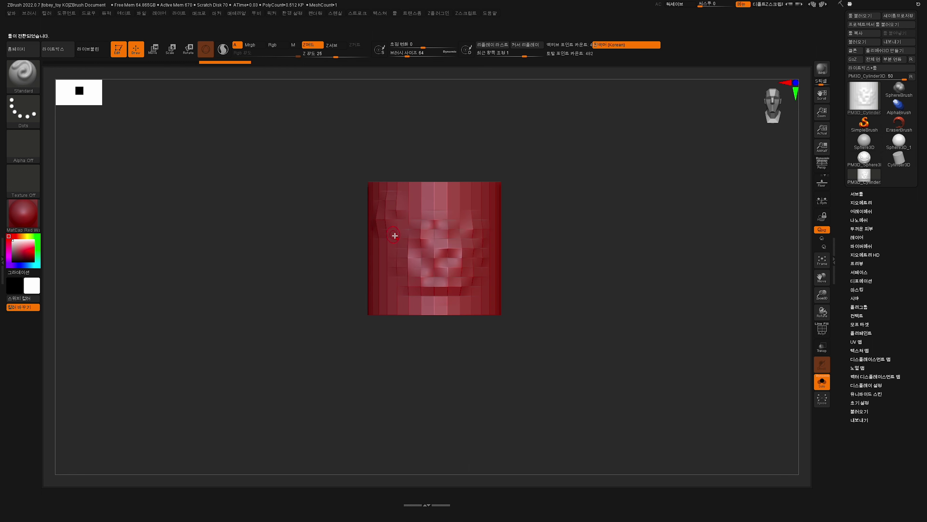
left_click(864, 162)
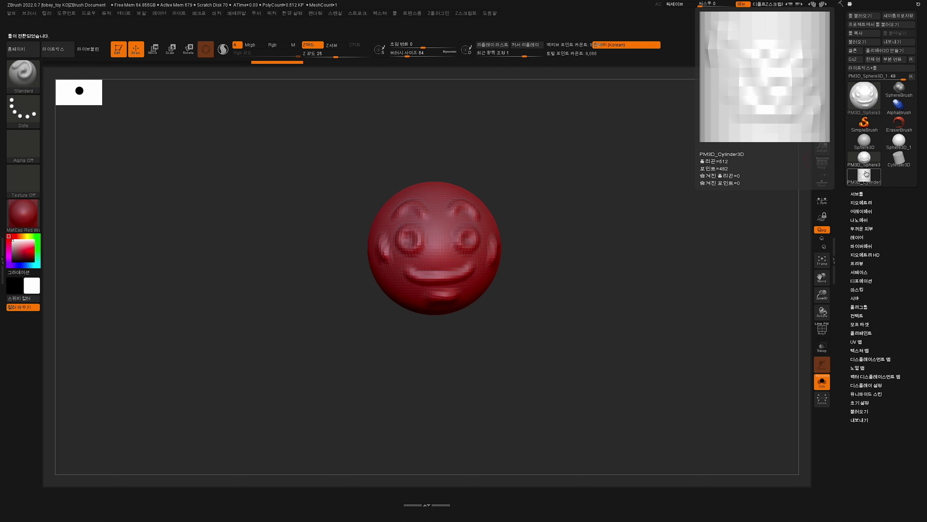
left_click(864, 176)
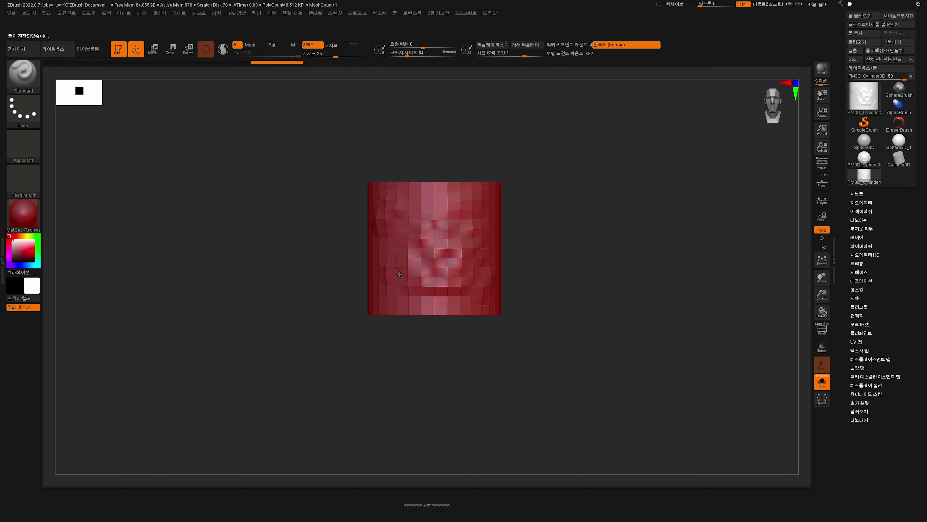
mouse_move(400, 274)
left_mouse_down()
mouse_move(397, 285)
mouse_move(464, 288)
mouse_move(471, 304)
left_mouse_up()
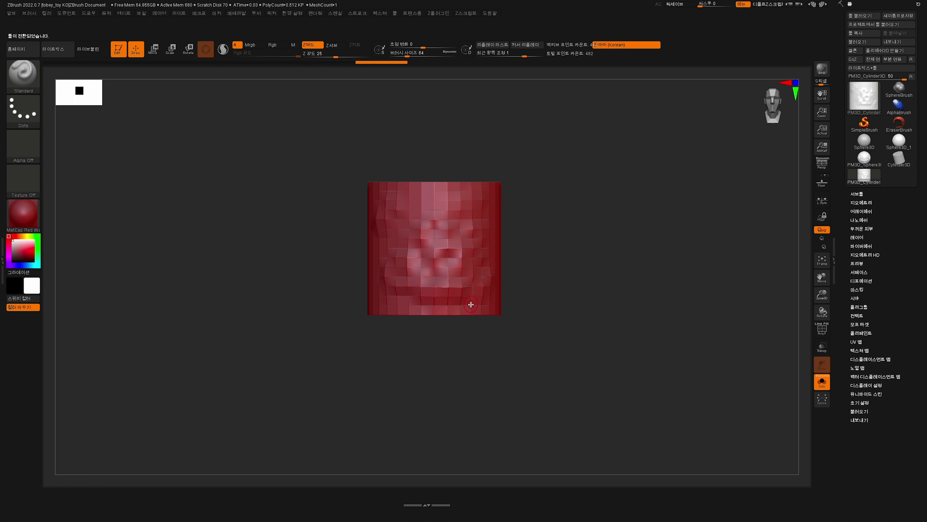
Step: Switch to the PM3D_Sphere3D_1 face and sculpt a curved ear on each side of the head
left_click(864, 160)
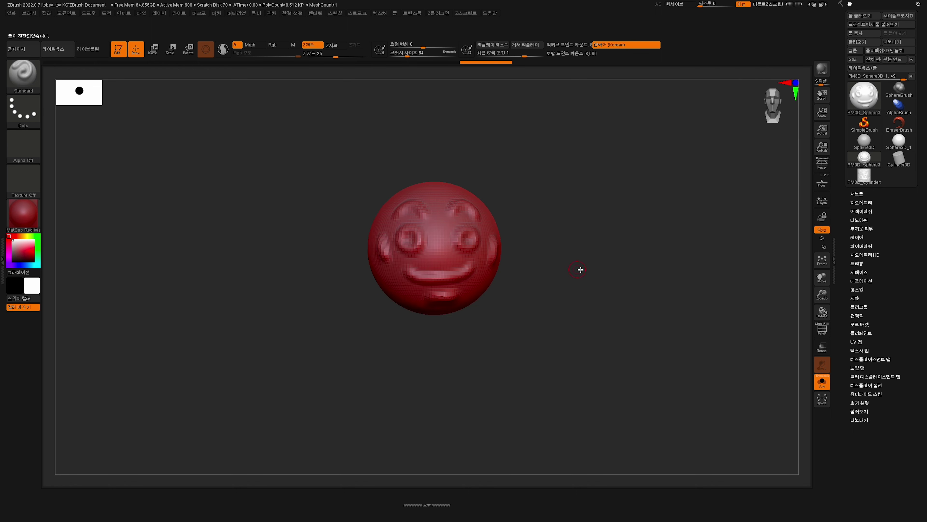
left_click_drag(595, 271, 574, 273)
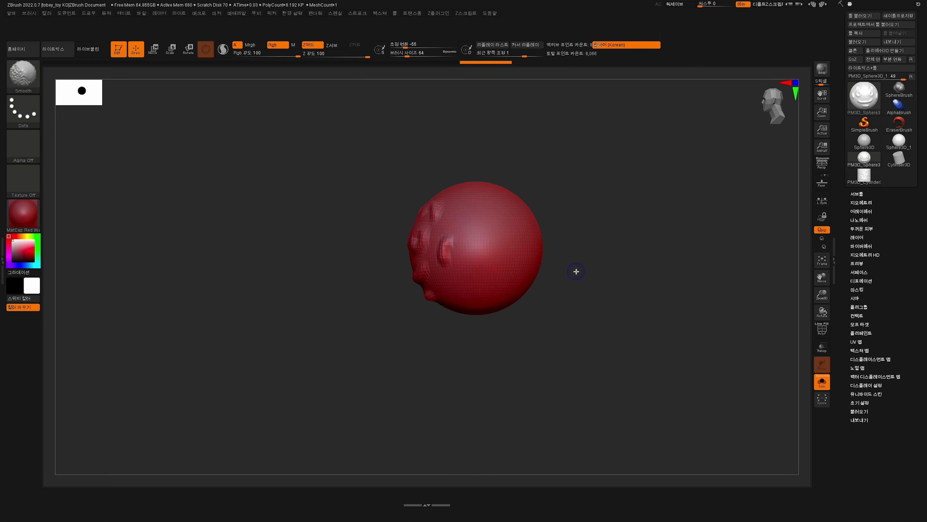
mouse_move(476, 233)
left_mouse_down()
mouse_move(493, 243)
mouse_move(485, 270)
mouse_move(492, 246)
mouse_move(482, 243)
left_mouse_up()
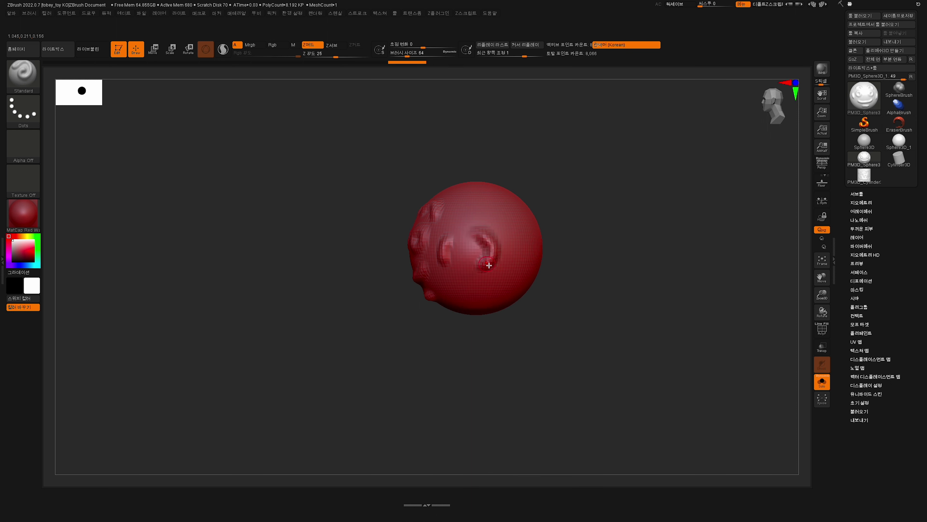
left_click_drag(559, 295, 611, 300)
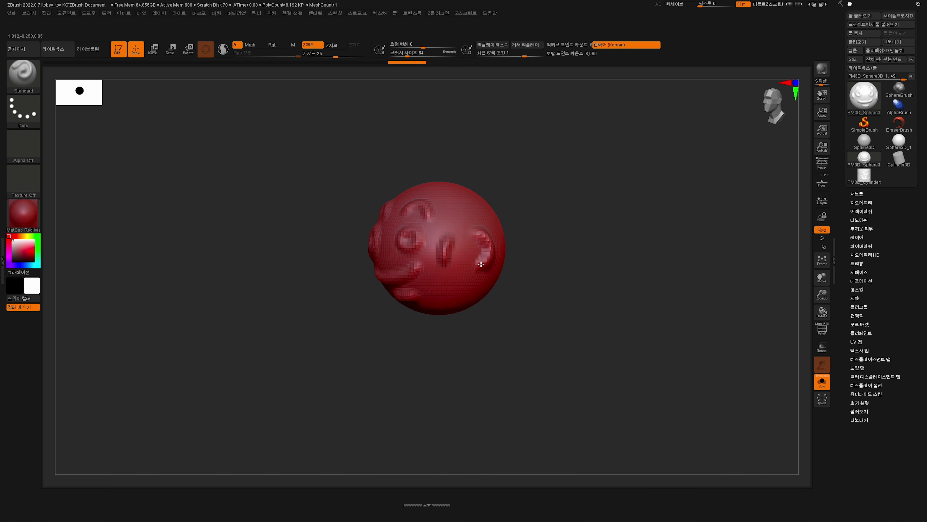
left_click_drag(481, 264, 487, 236)
left_click_drag(564, 255, 616, 254)
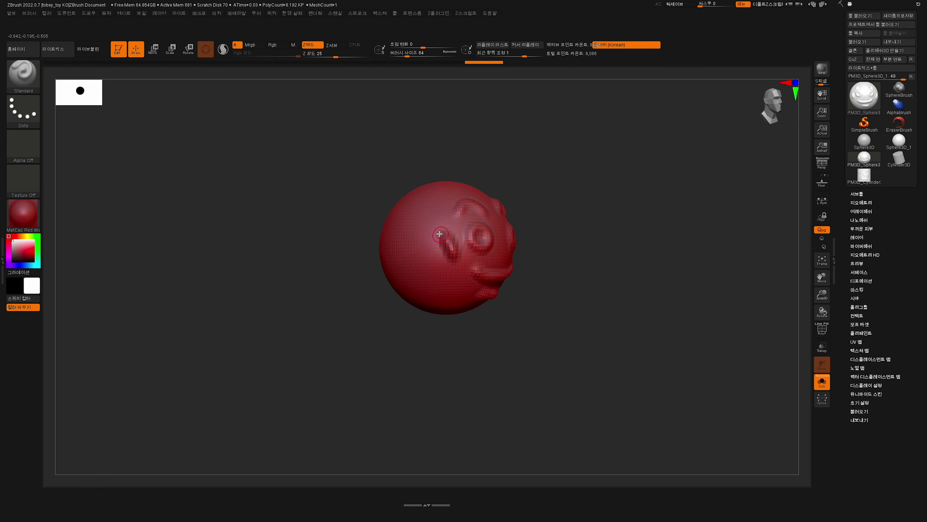
mouse_move(416, 230)
left_mouse_down()
mouse_move(408, 259)
mouse_move(420, 270)
left_mouse_up()
Step: Sculpt hair-like Standard brush ridges over the top, sides and back of the sphere head
mouse_move(580, 202)
left_mouse_down()
mouse_move(619, 189)
mouse_move(613, 259)
mouse_move(632, 222)
mouse_move(643, 256)
mouse_move(706, 271)
mouse_move(596, 335)
mouse_move(634, 311)
mouse_move(636, 296)
mouse_move(642, 325)
left_mouse_up()
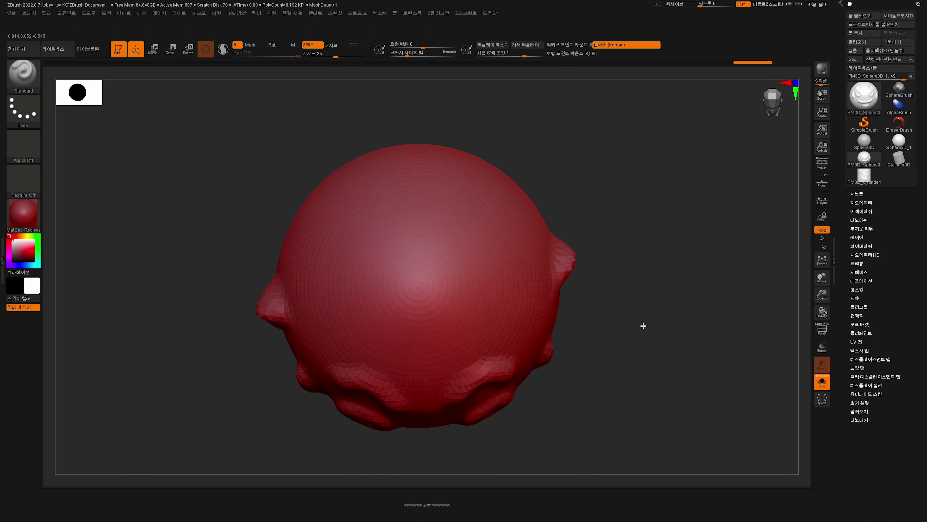
mouse_move(332, 301)
left_mouse_down()
mouse_move(370, 352)
mouse_move(460, 356)
mouse_move(524, 293)
left_mouse_up()
mouse_move(626, 337)
left_mouse_down()
mouse_move(621, 292)
mouse_move(665, 272)
mouse_move(634, 294)
left_mouse_up()
left_click_drag(479, 330, 515, 420)
left_click_drag(640, 277, 688, 283)
left_click_drag(403, 325, 387, 390)
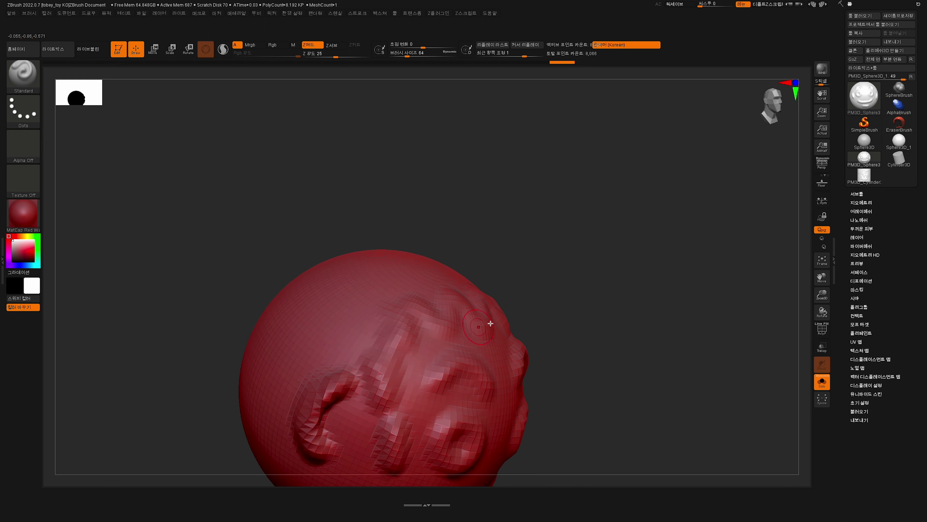
mouse_move(643, 322)
left_mouse_down()
mouse_move(663, 315)
mouse_move(621, 335)
mouse_move(671, 269)
mouse_move(667, 297)
mouse_move(510, 314)
left_mouse_up()
mouse_move(294, 311)
left_mouse_down()
mouse_move(368, 348)
mouse_move(490, 318)
left_mouse_up()
left_click_drag(555, 322, 627, 334)
mouse_move(316, 220)
left_mouse_down()
mouse_move(321, 253)
mouse_move(393, 217)
mouse_move(441, 238)
left_mouse_up()
mouse_move(544, 242)
left_mouse_down()
mouse_move(476, 191)
mouse_move(465, 244)
mouse_move(429, 248)
left_mouse_up()
mouse_move(353, 187)
left_mouse_down()
mouse_move(397, 159)
mouse_move(435, 316)
left_mouse_up()
mouse_move(591, 292)
left_mouse_down()
mouse_move(635, 294)
mouse_move(674, 278)
mouse_move(623, 248)
left_mouse_up()
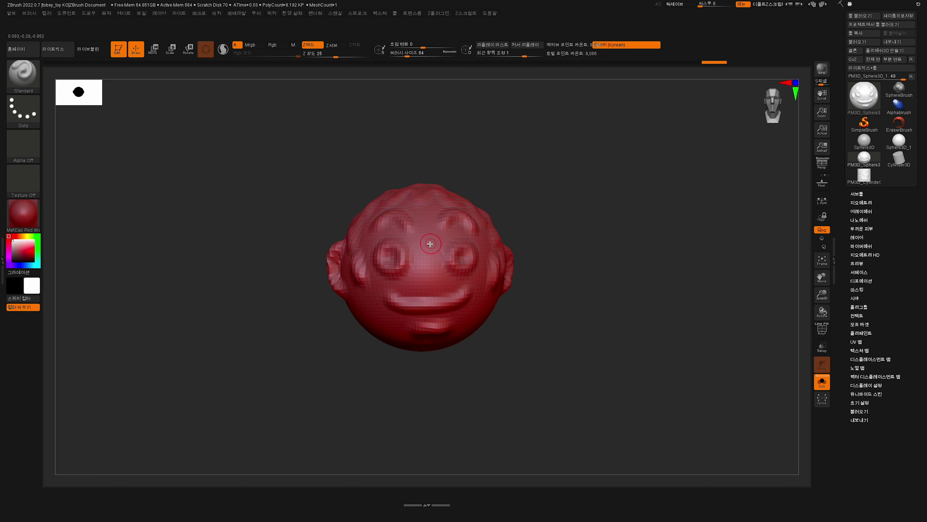
Step: Switch to PM3D_Cylinder3D and sculpt Standard brush strokes over its unsculpted sides
left_click(864, 179)
mouse_move(594, 271)
left_mouse_down()
mouse_move(621, 281)
mouse_move(559, 284)
mouse_move(497, 326)
left_mouse_up()
left_click_drag(565, 306, 511, 318)
left_click_drag(512, 317, 636, 292, "alt")
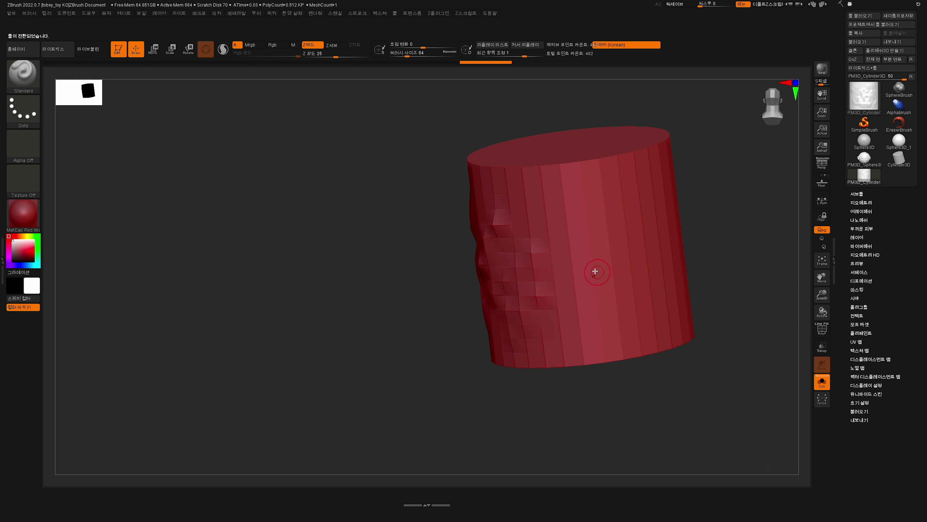
mouse_move(565, 188)
left_mouse_down()
mouse_move(588, 207)
mouse_move(595, 307)
mouse_move(634, 277)
left_mouse_up()
mouse_move(592, 395)
left_mouse_down()
mouse_move(648, 396)
mouse_move(652, 380)
left_mouse_up()
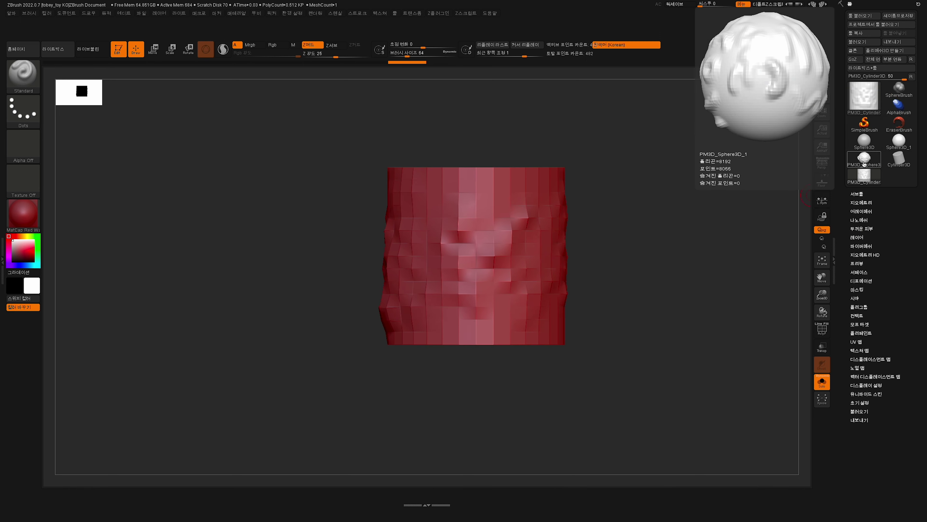
Step: Switch back to the PM3D_Sphere3D_1 head and turn on Draw Polyframe to display its wireframe
left_click(864, 159)
left_click_drag(680, 274, 586, 296, "alt")
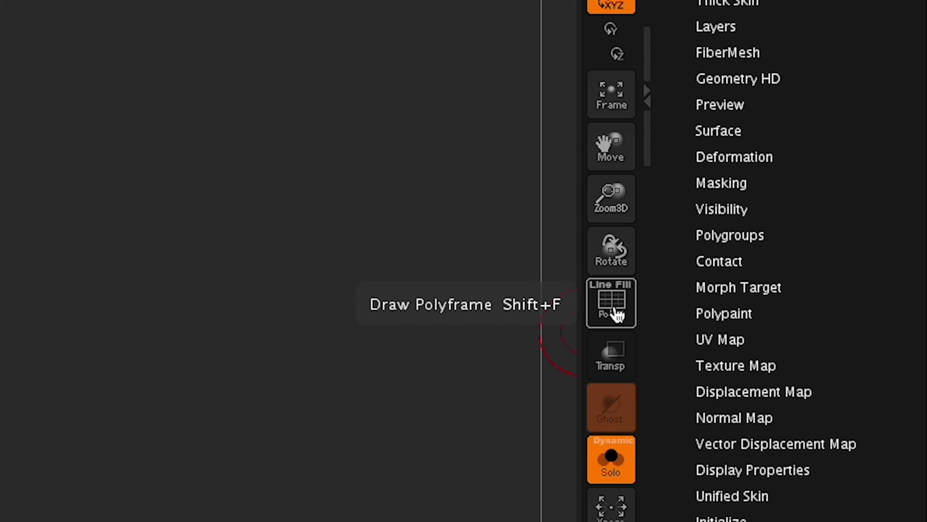
key("shift+f")
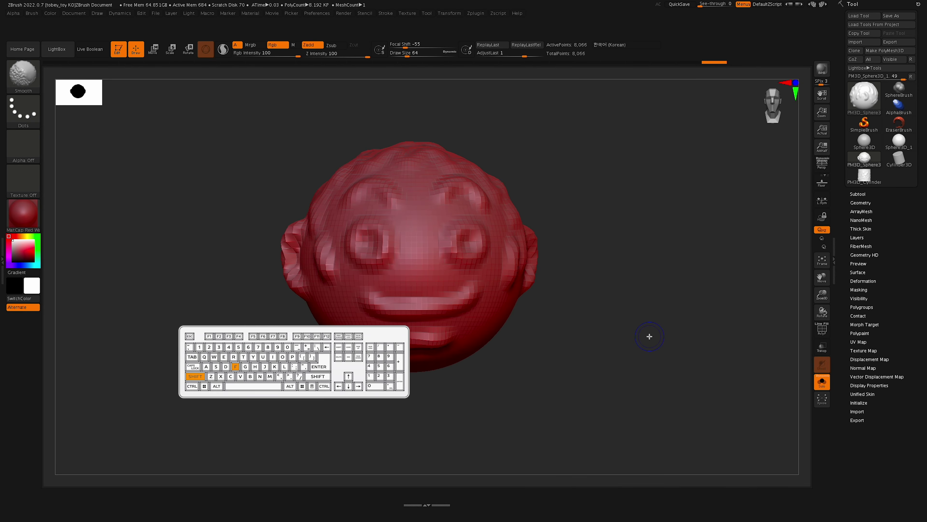
key("shift+f")
key("shift+f")
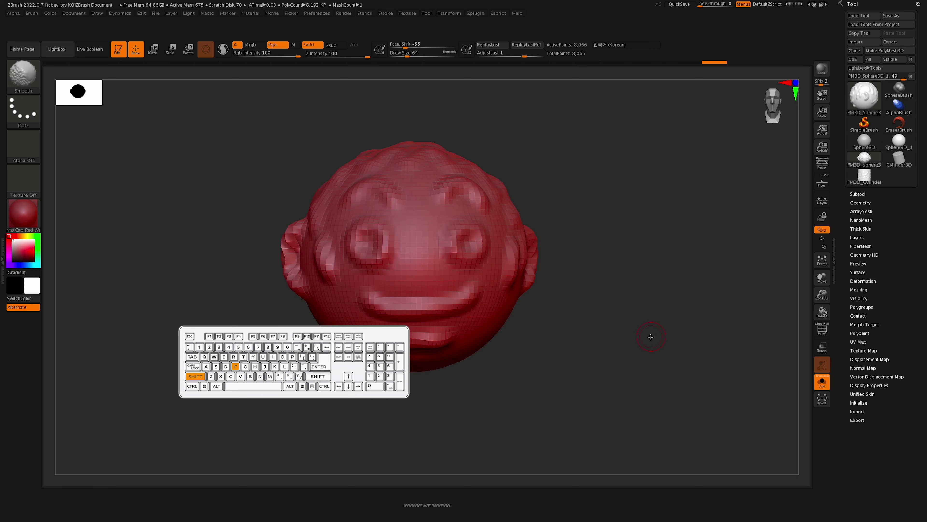
key("shift+f")
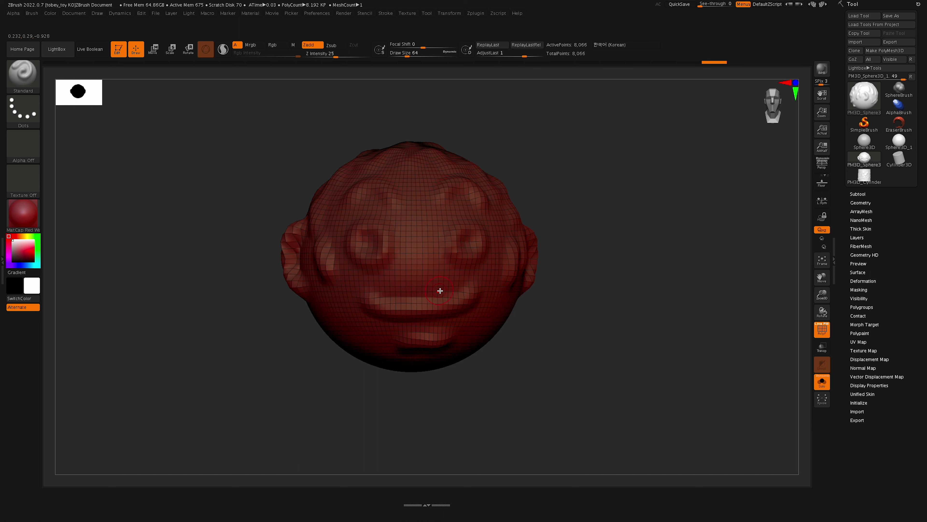
Step: Sculpt a diagonal Standard brush stroke down the sphere head's forehead with the polyframe displayed
left_click_drag(636, 255, 606, 309, "alt")
left_click_drag(625, 264, 616, 346)
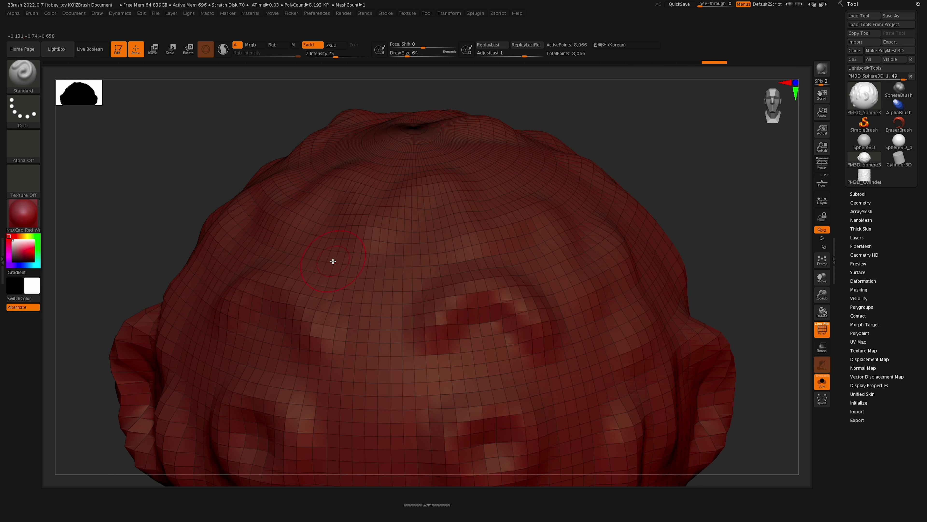
left_click_drag(347, 288, 416, 394)
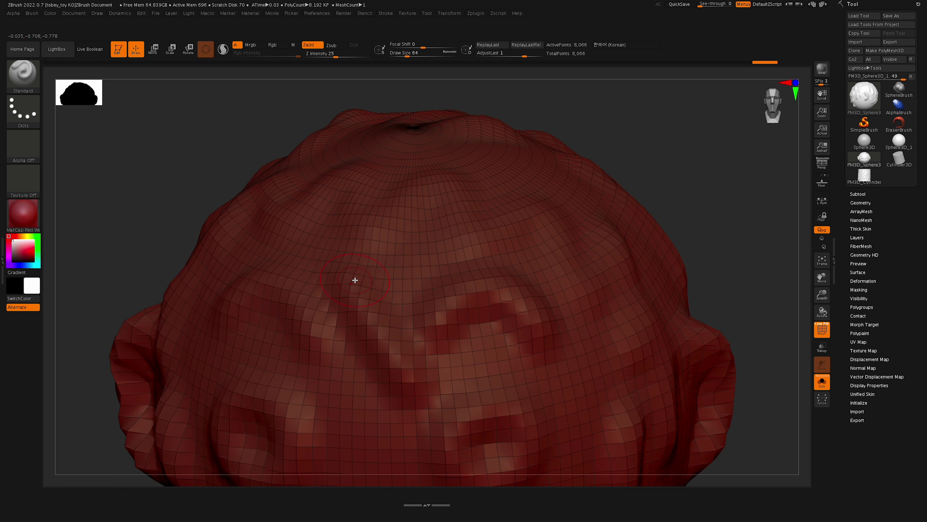
mouse_move(701, 236)
left_mouse_down()
mouse_move(718, 216)
mouse_move(705, 233)
left_mouse_up()
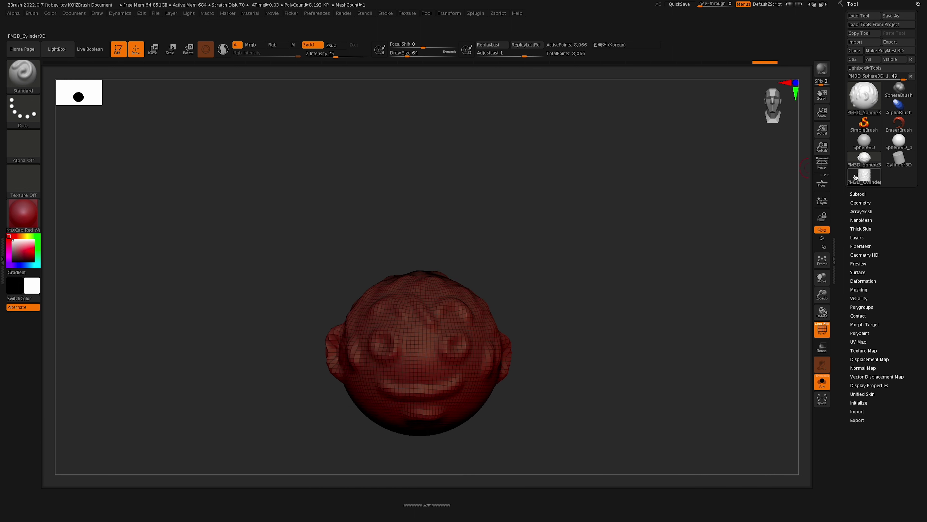
Step: Switch to PM3D_Cylinder3D and turn on its polyframe
left_click(863, 176)
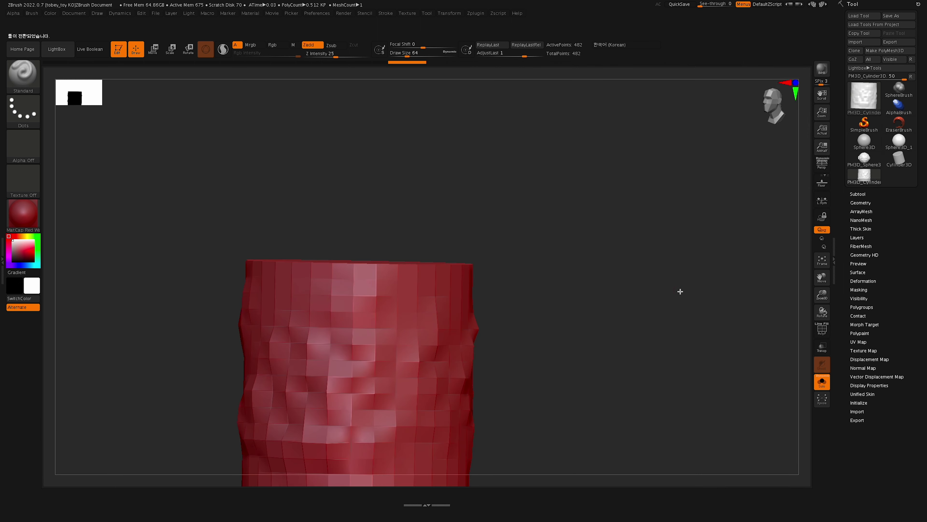
left_click_drag(681, 290, 676, 302)
key("shift+f")
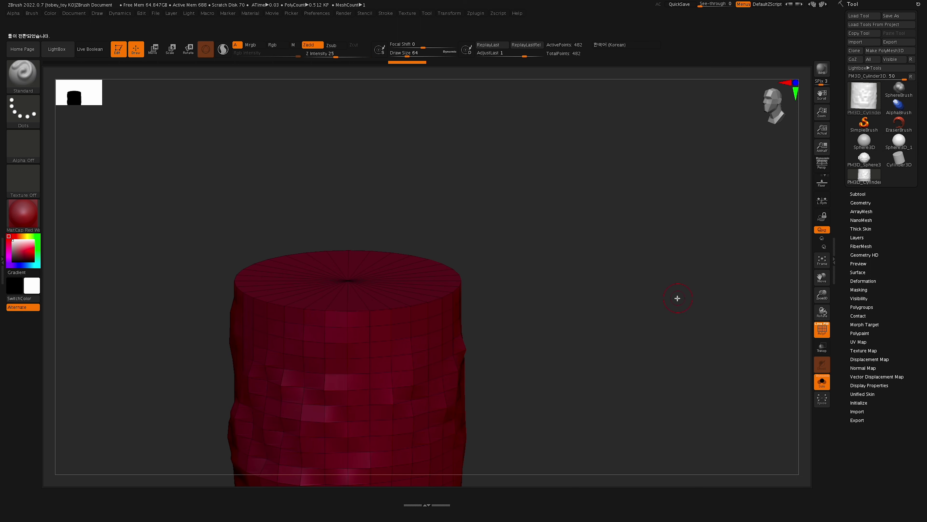
left_click_drag(640, 321, 668, 182)
Step: Compare the polygon density of the sphere head and the cylinder in their polyframe displays
left_click(864, 161)
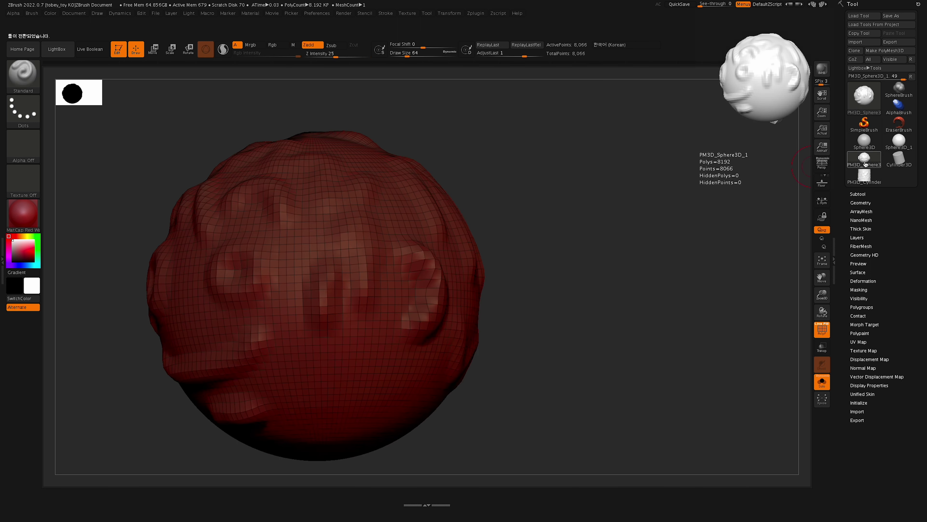
left_click(864, 176)
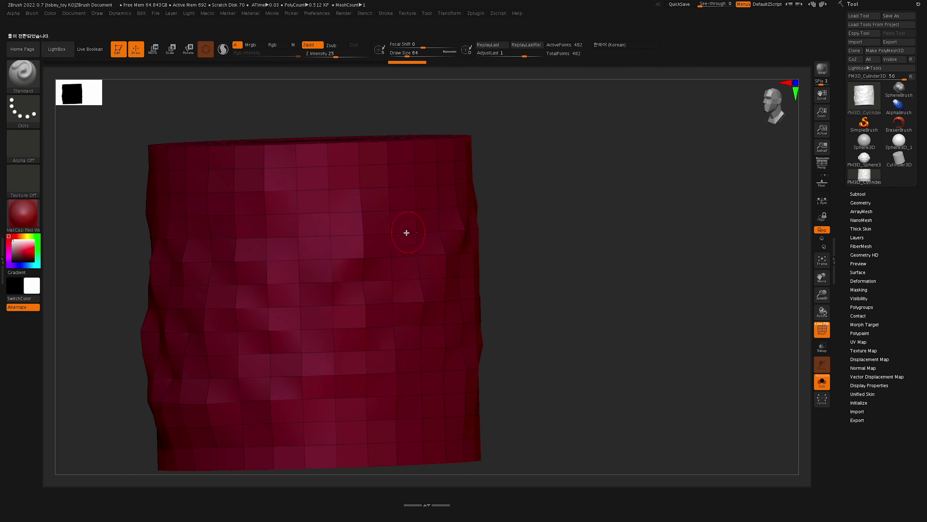
left_click_drag(586, 235, 570, 251)
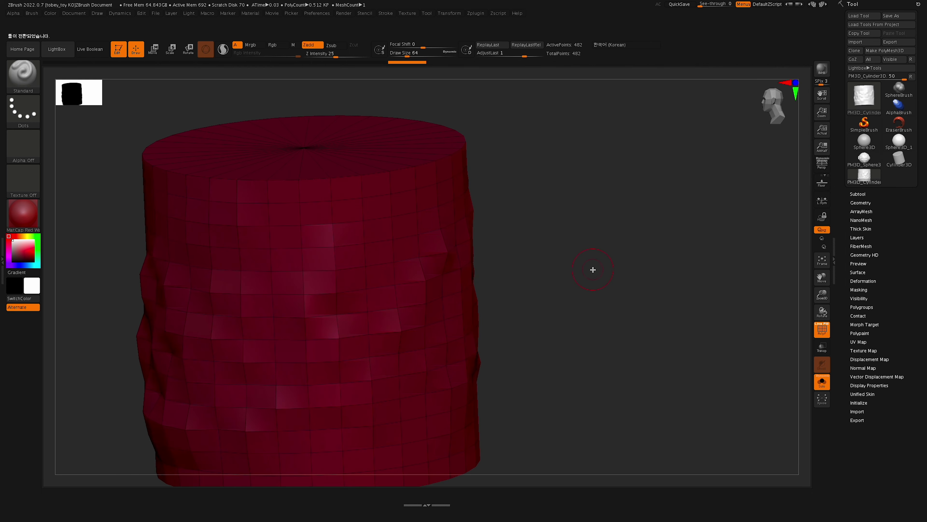
left_click_drag(577, 284, 575, 276)
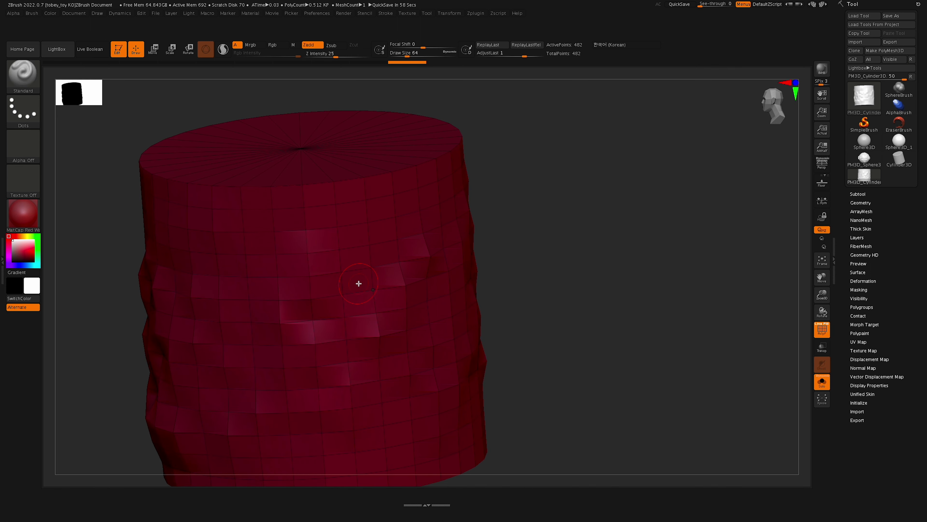
Step: Sculpt more Standard brush strokes down the cylinder's side and turn off the polyframe display
right_click_drag(359, 283, 401, 299)
left_click_drag(510, 257, 561, 236)
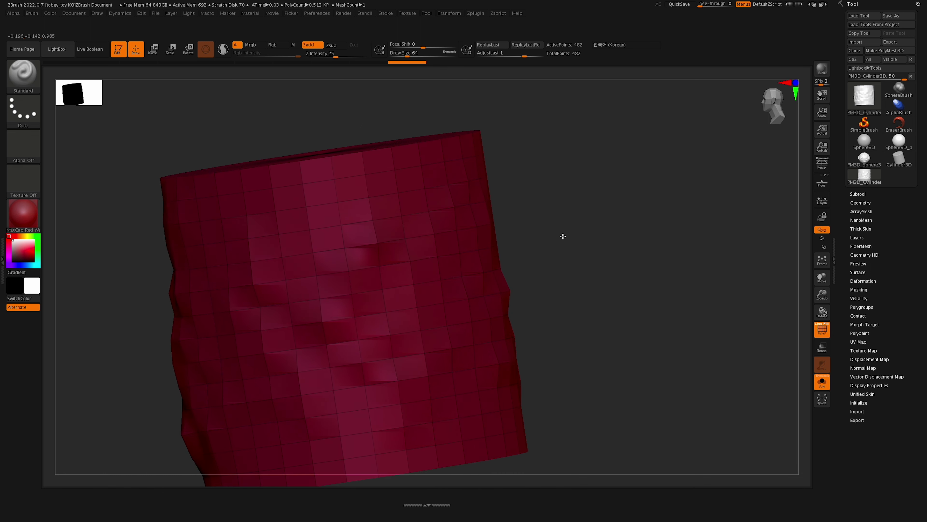
left_click_drag(412, 264, 401, 308)
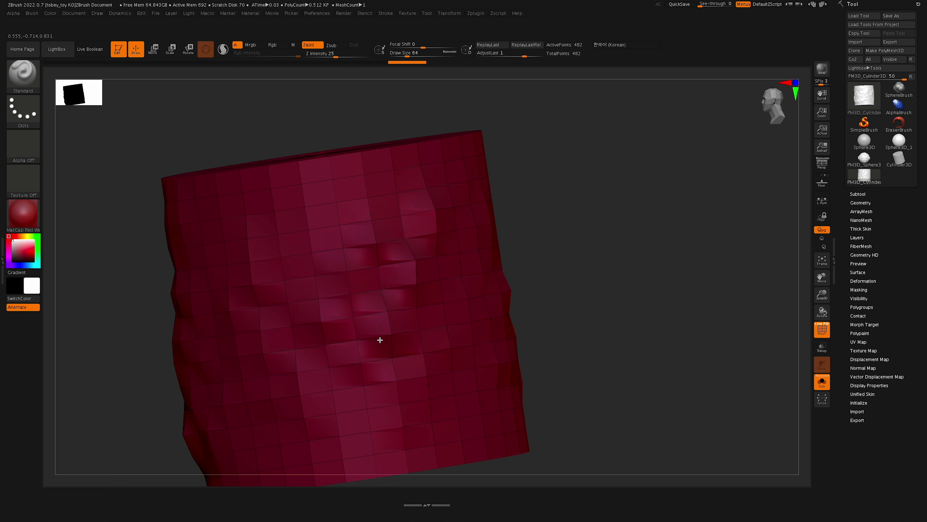
mouse_move(552, 225)
left_mouse_down()
mouse_move(559, 209)
mouse_move(564, 227)
left_mouse_up()
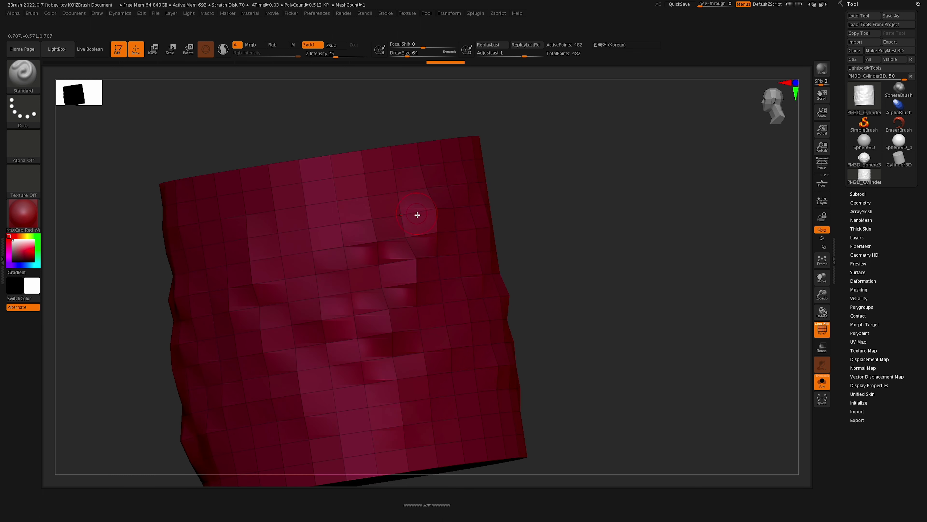
left_click_drag(602, 256, 577, 187)
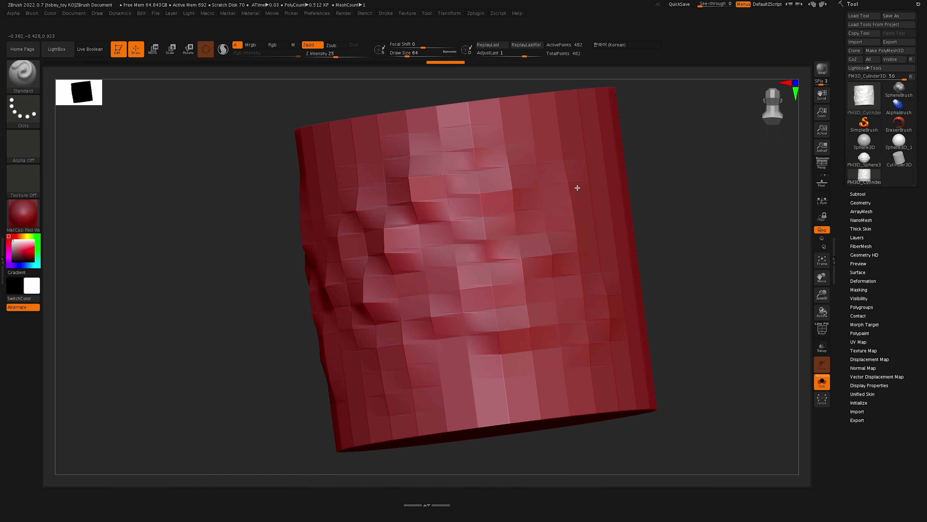
mouse_move(579, 260)
left_mouse_down()
mouse_move(687, 215)
mouse_move(689, 249)
mouse_move(649, 299)
mouse_move(652, 285)
left_mouse_up()
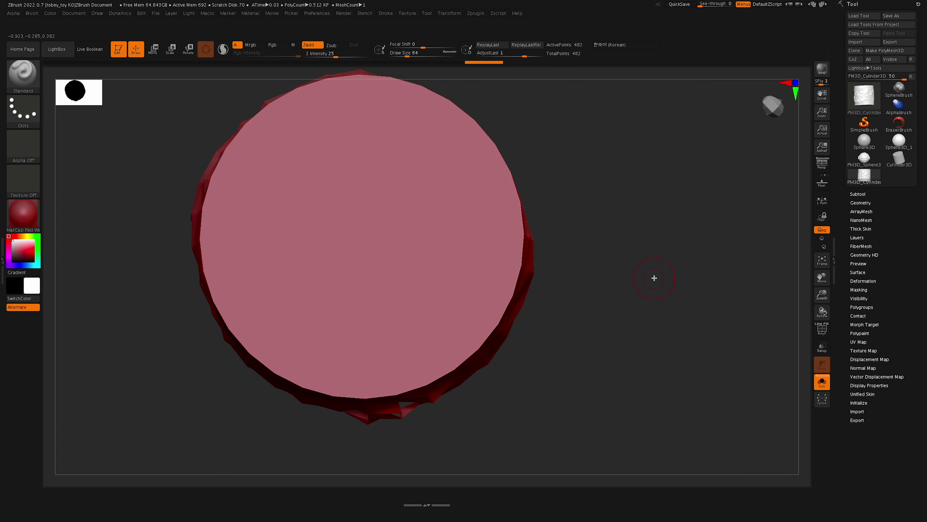
Step: Examine the sculpted cylinder's end cap and sides with the polyframe display switched on and off
key("shift+f")
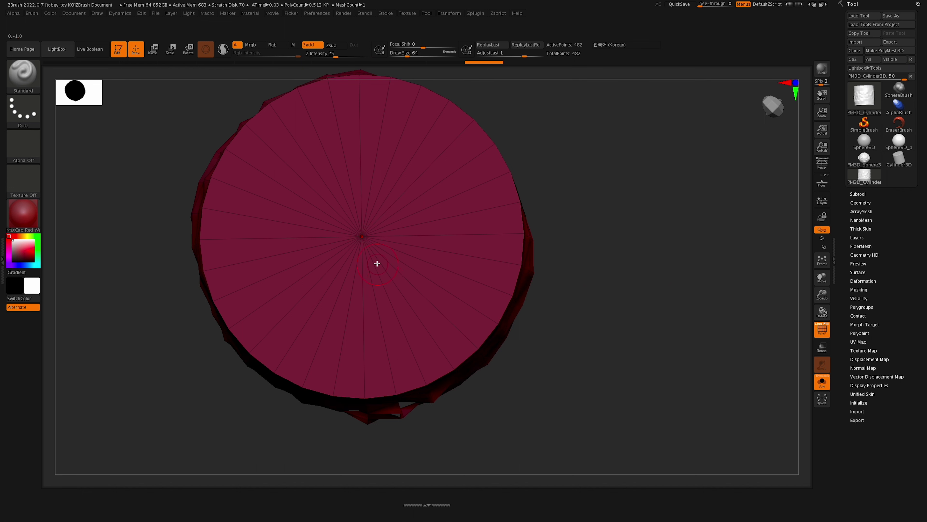
key("shift+f")
left_click_drag(575, 218, 598, 183)
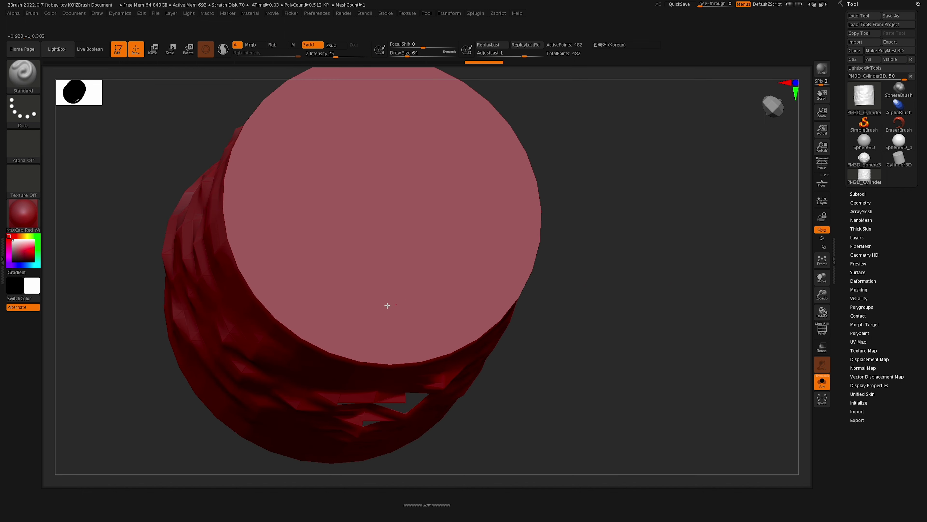
left_click_drag(477, 259, 598, 196)
key("shift+f")
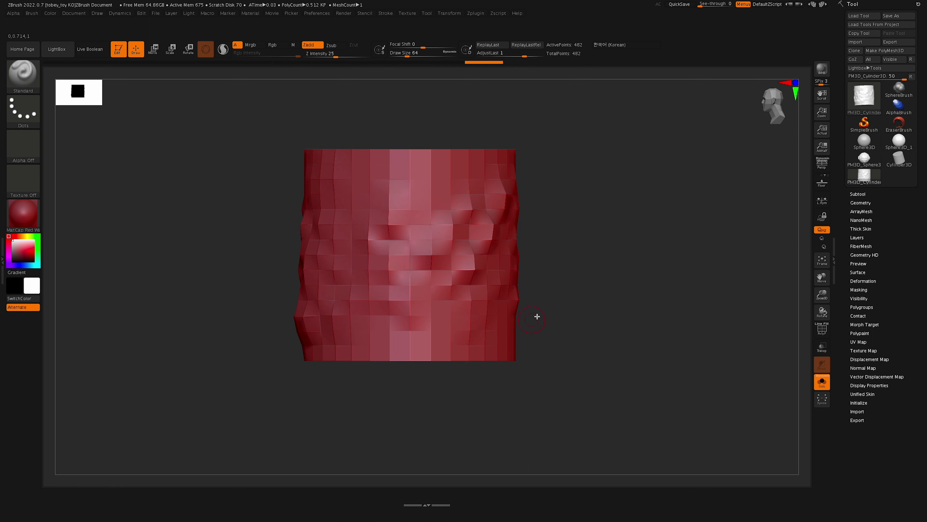
left_click_drag(584, 285, 745, 264)
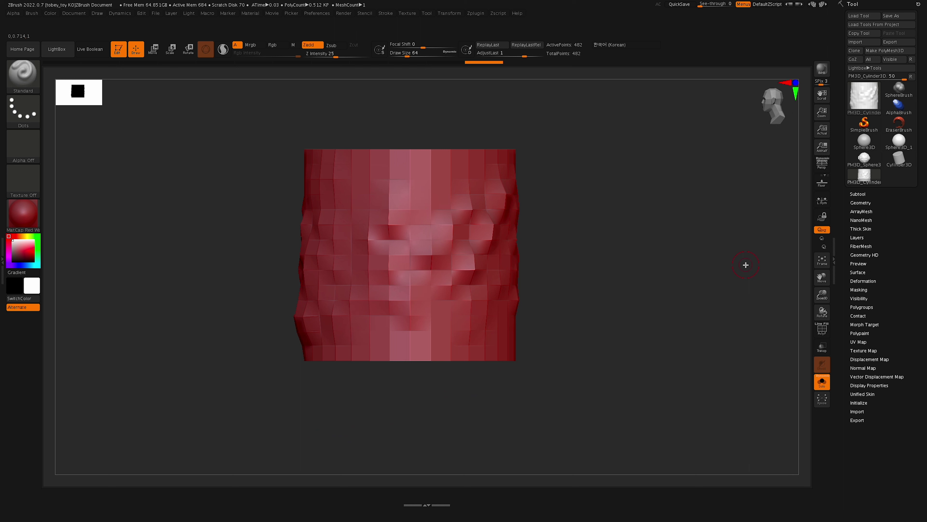
Step: Select the Cylinder3D primitive and open its Initialize settings, checking the labels in both Korean and English
left_click(863, 100)
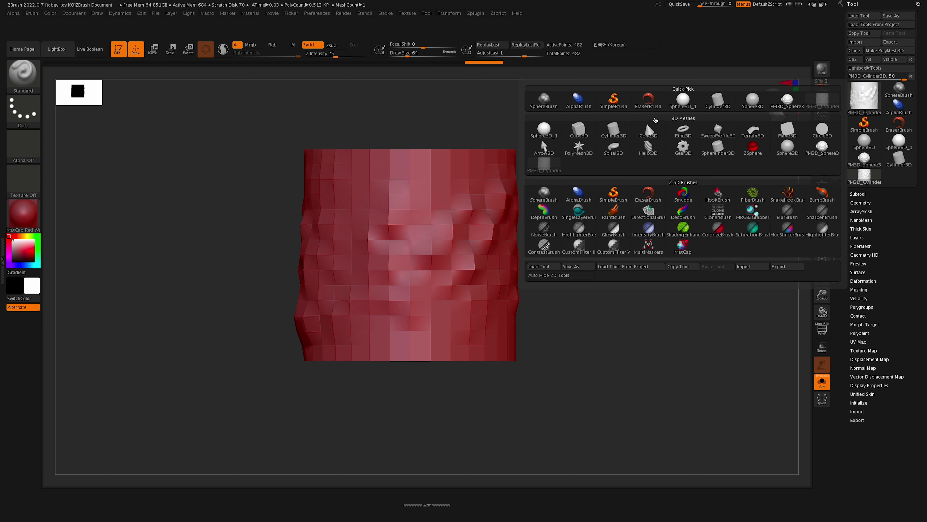
left_click(617, 133)
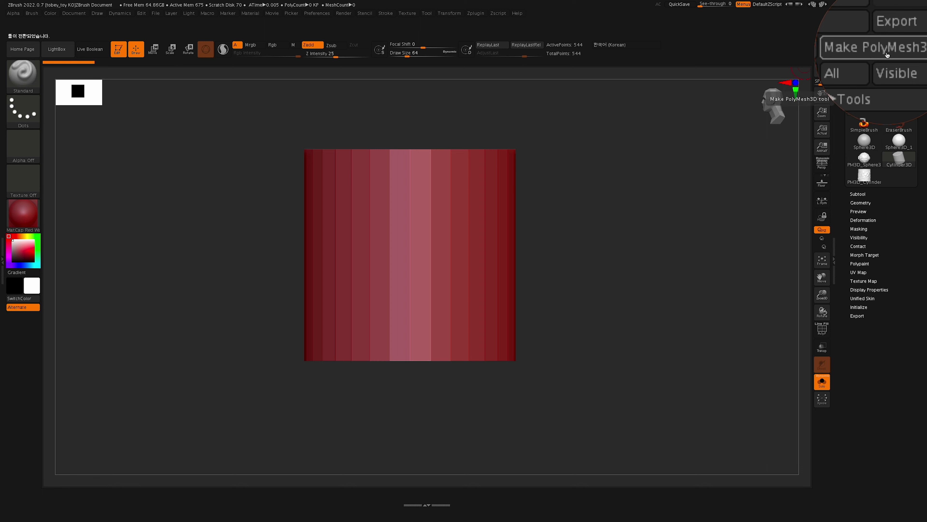
left_click(632, 45)
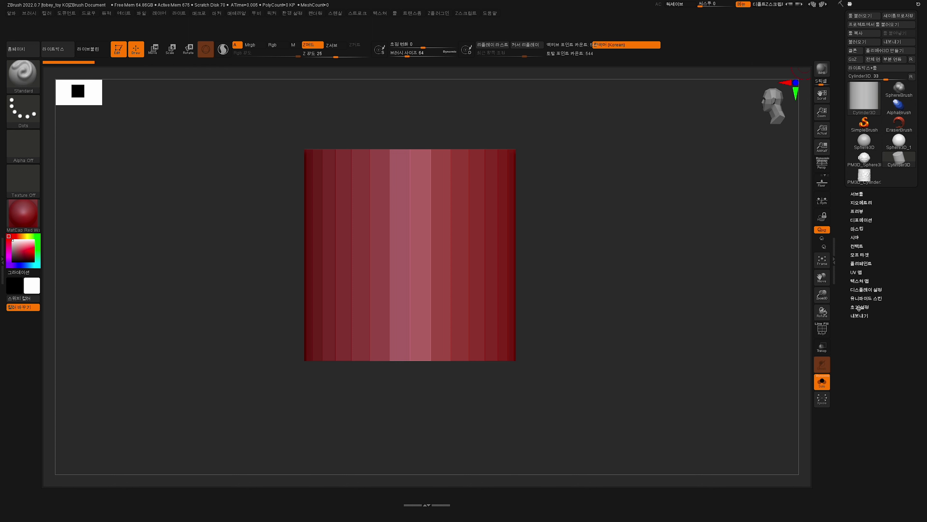
key("ctrl+l")
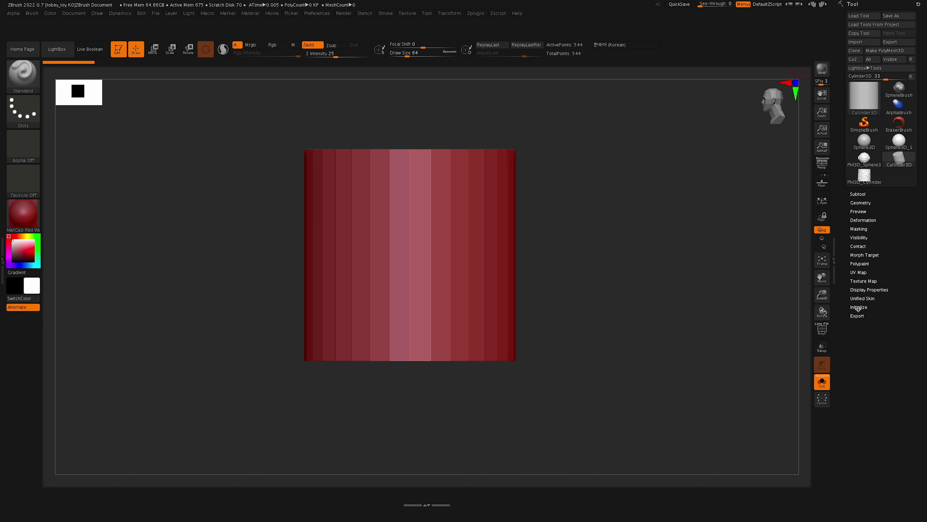
left_click(631, 44)
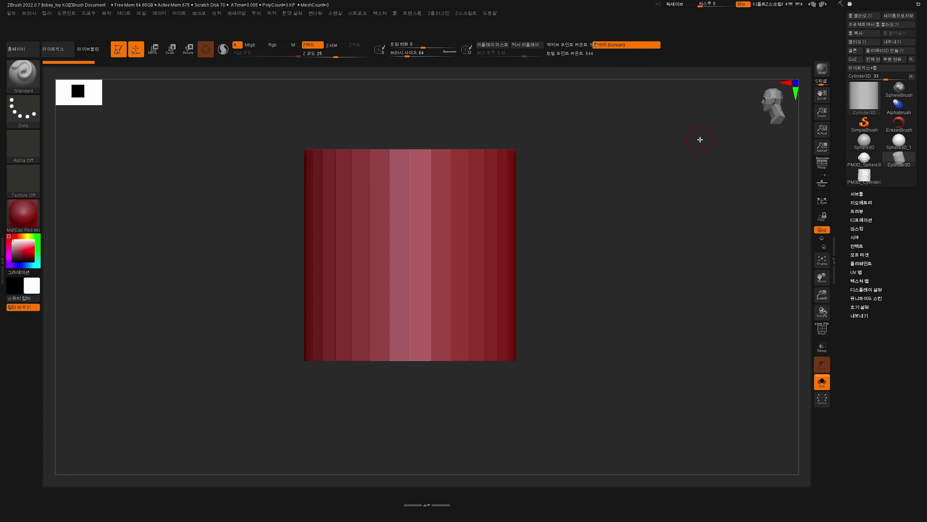
left_click(865, 308)
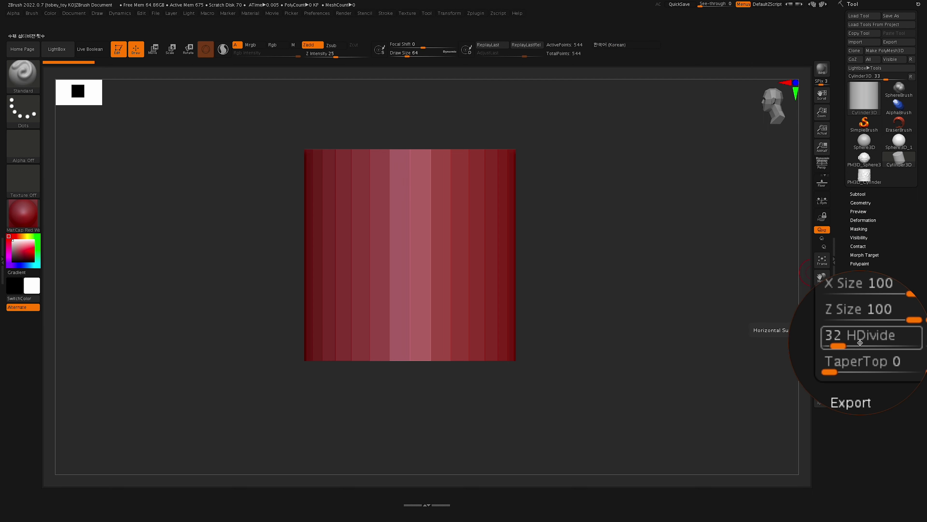
Step: Show the polyframe on a fresh cylinder primitive and set its HDivide to 168
left_click_drag(853, 343, 859, 344)
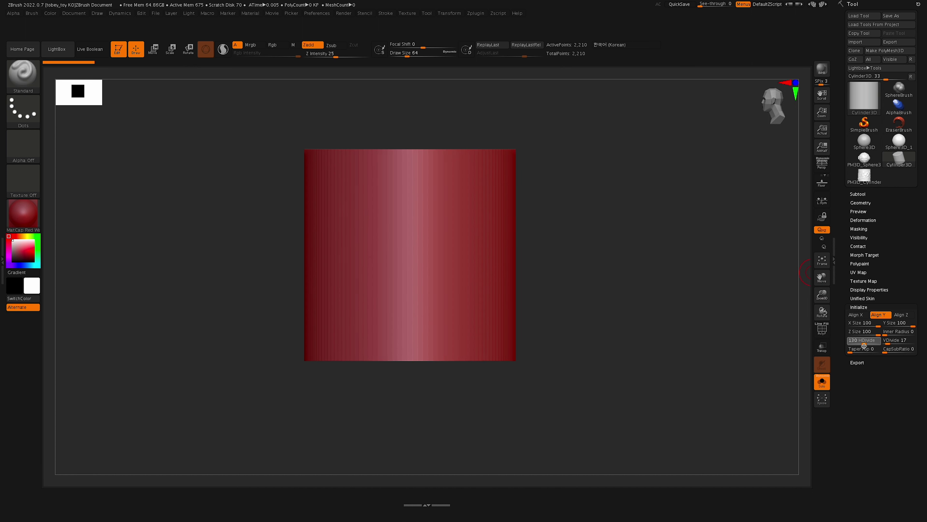
left_click_drag(865, 345, 861, 347)
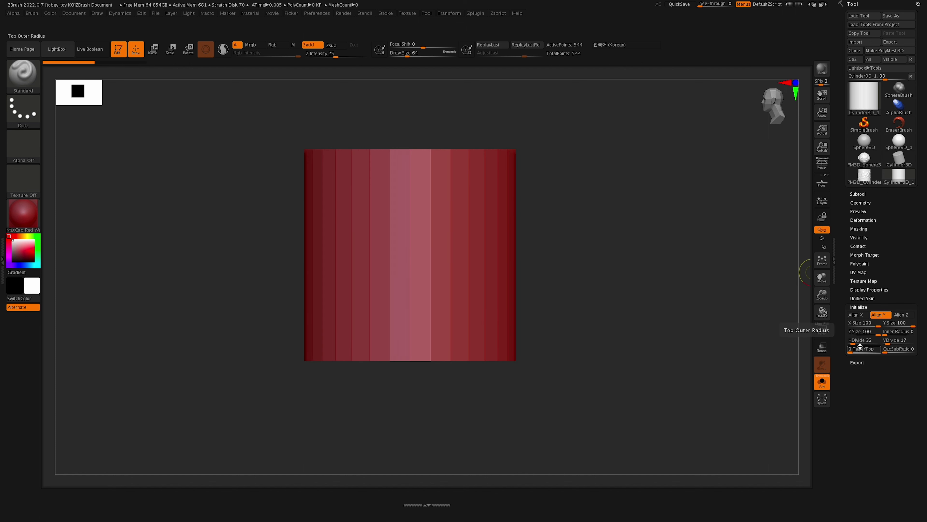
key("shift")
key("shift+f")
left_click_drag(856, 344, 869, 341)
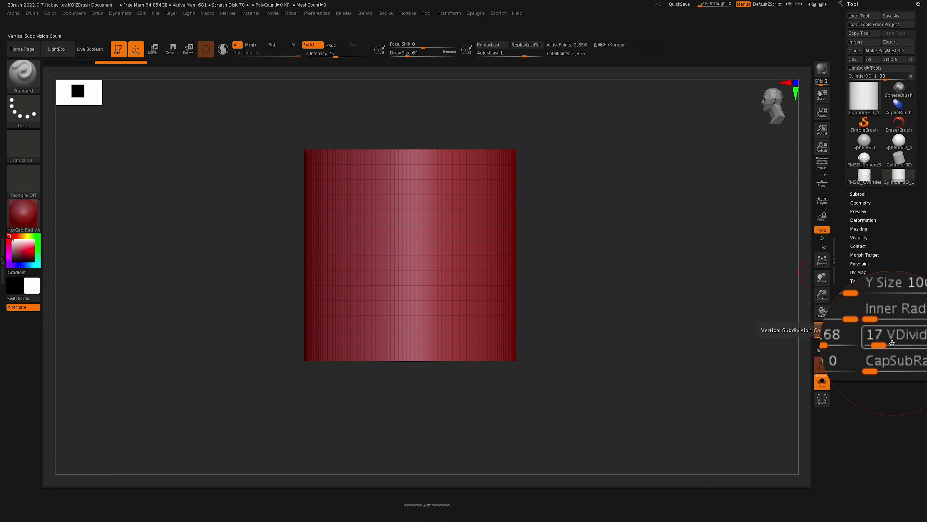
Step: Switch the interface language to Korean and set the cylinder primitive's VDivide to 56
left_click(626, 45)
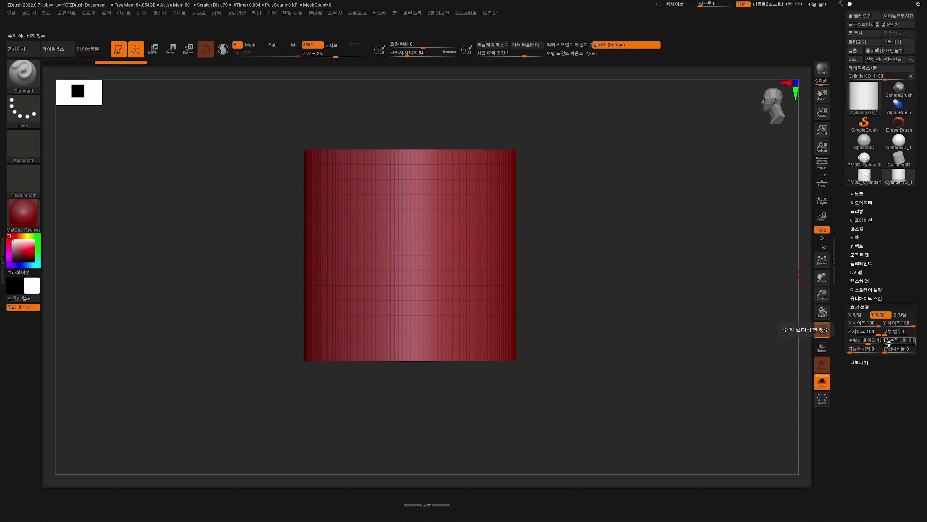
left_click_drag(889, 342, 895, 344)
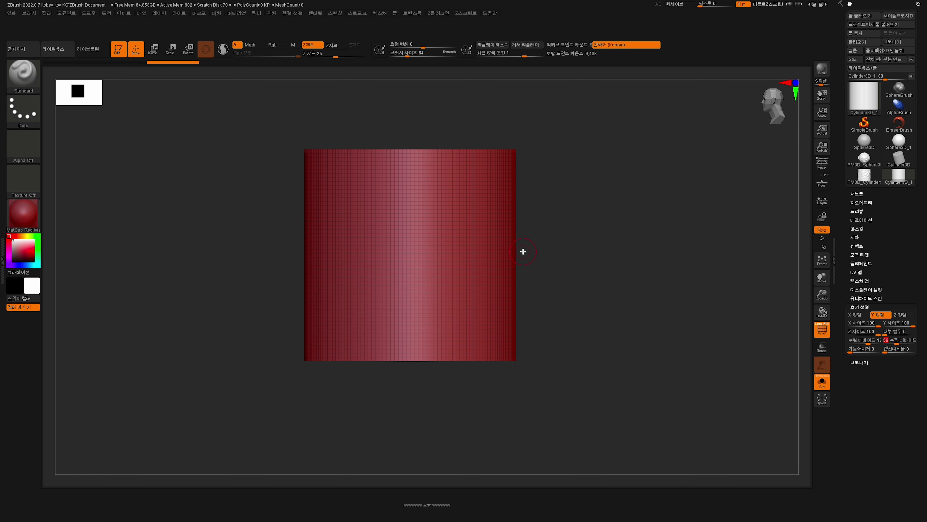
left_click_drag(574, 245, 538, 285, "alt")
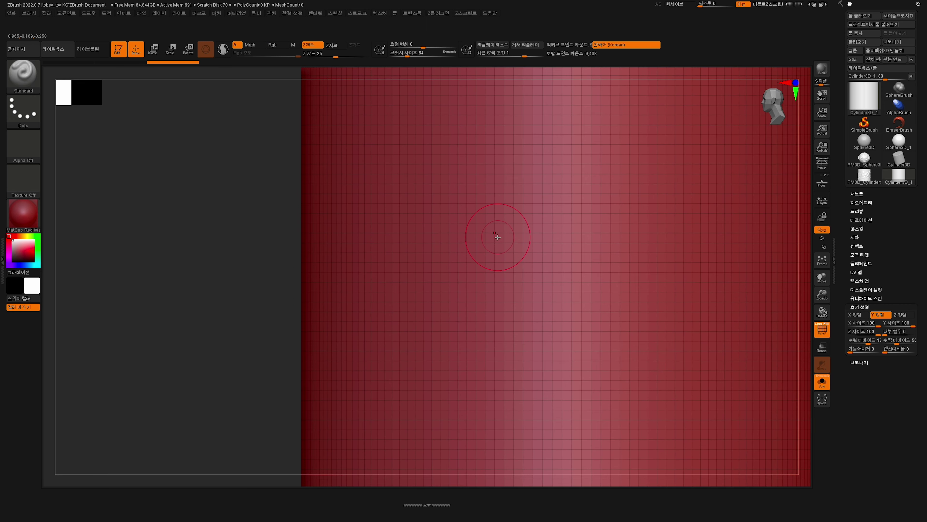
key("f")
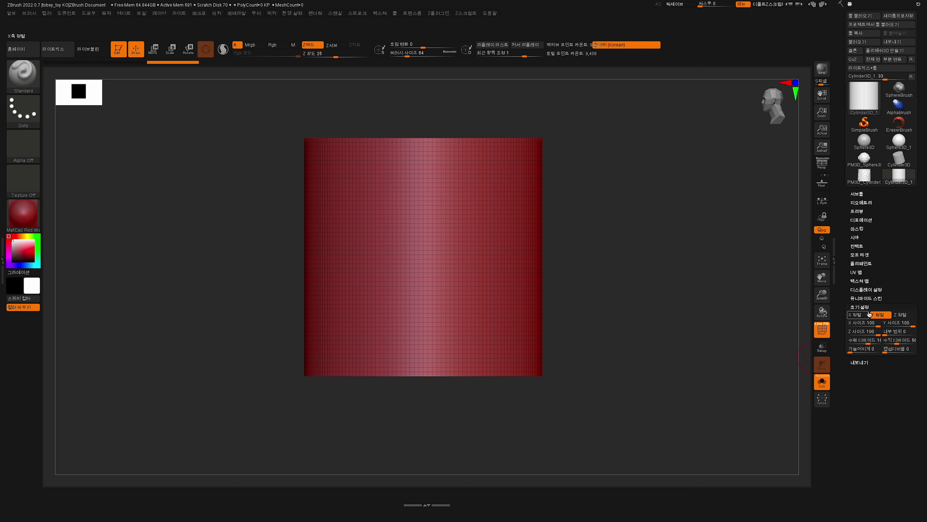
Step: Convert the densely divided cylinder to a PolyMesh3D and turn off its polyframe display
left_click(887, 52)
key("shift+f")
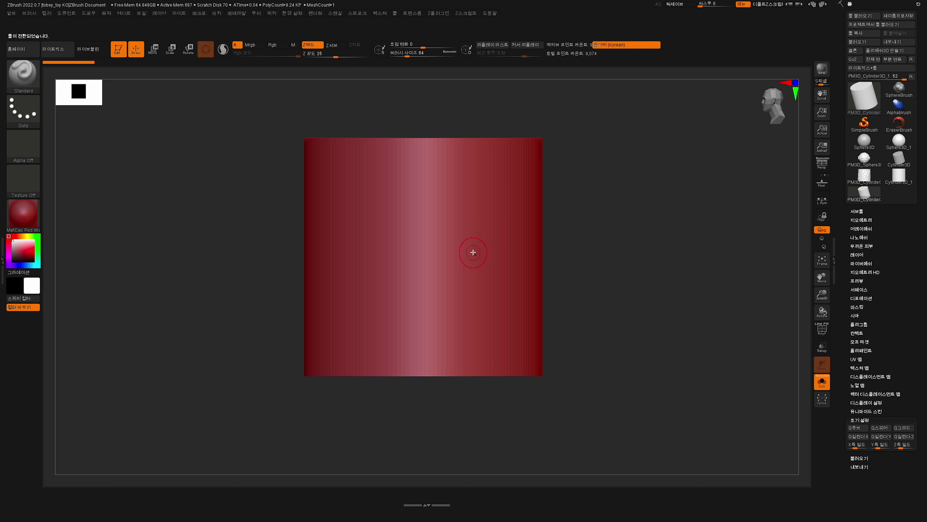
Step: Try a Standard brush stroke on the dense cylinder, undo it, and compare the tool with the earlier sculpted PM3D_Cylinder3D
mouse_move(472, 252)
left_mouse_down()
mouse_move(501, 249)
mouse_move(513, 332)
left_mouse_up()
key("ctrl+z")
left_click(865, 179)
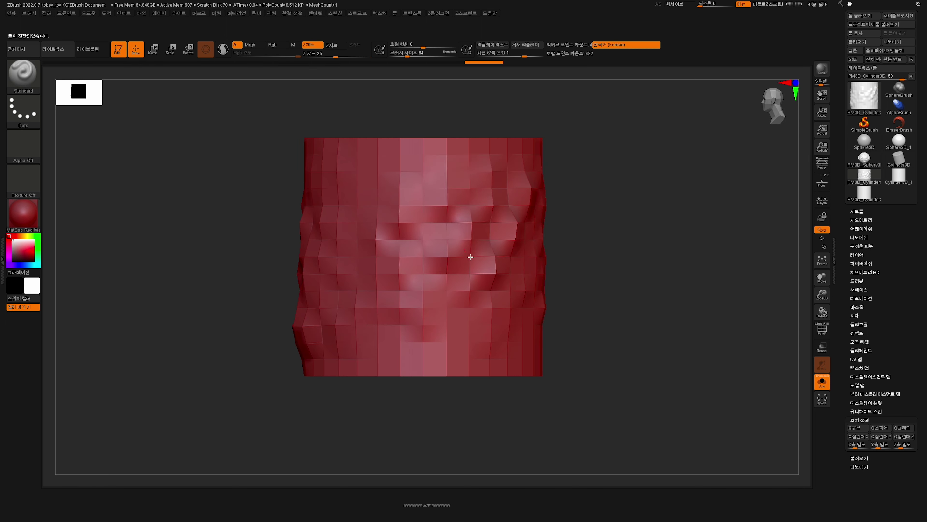
left_click(862, 198)
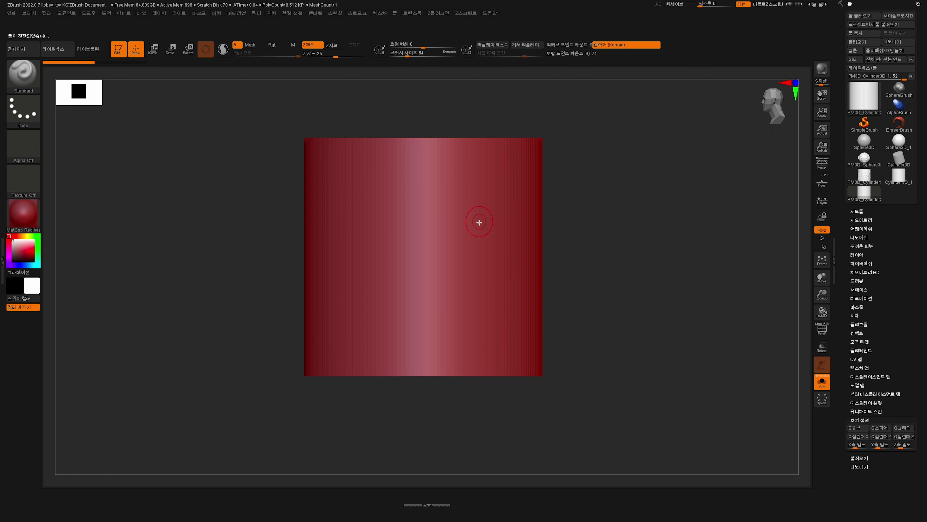
Step: Sculpt a face on the dense cylinder's side with ring-shaped eyes, a nose, a frowning mouth and slanted eyebrows
mouse_move(480, 231)
left_mouse_down()
mouse_move(467, 238)
mouse_move(504, 255)
mouse_move(489, 228)
left_mouse_up()
mouse_move(373, 231)
left_mouse_down()
mouse_move(360, 245)
mouse_move(379, 237)
left_mouse_up()
mouse_move(420, 263)
left_mouse_down()
mouse_move(428, 289)
mouse_move(419, 305)
left_mouse_up()
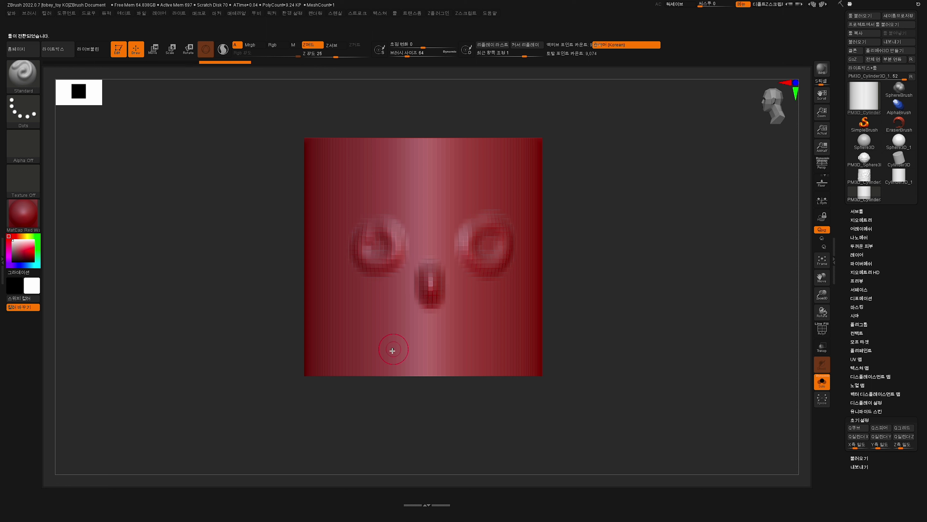
mouse_move(391, 348)
left_mouse_down()
mouse_move(490, 334)
mouse_move(497, 341)
left_mouse_up()
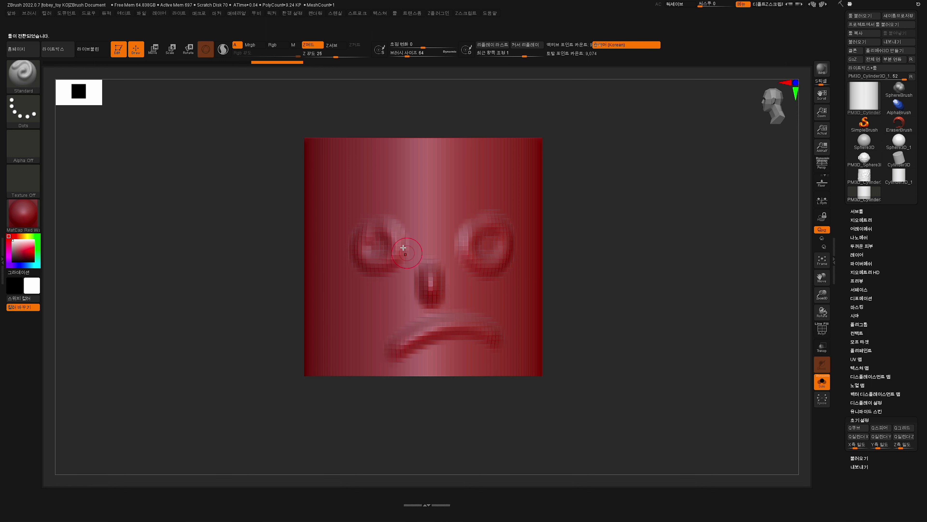
left_click_drag(342, 169, 383, 190)
mouse_move(479, 192)
left_mouse_down()
mouse_move(529, 176)
mouse_move(573, 213)
mouse_move(588, 208)
left_mouse_up()
Step: Examine the polygons on the face cylinder's top cap and side, toggling the polyframe display
key("shift+f")
key("shift+f")
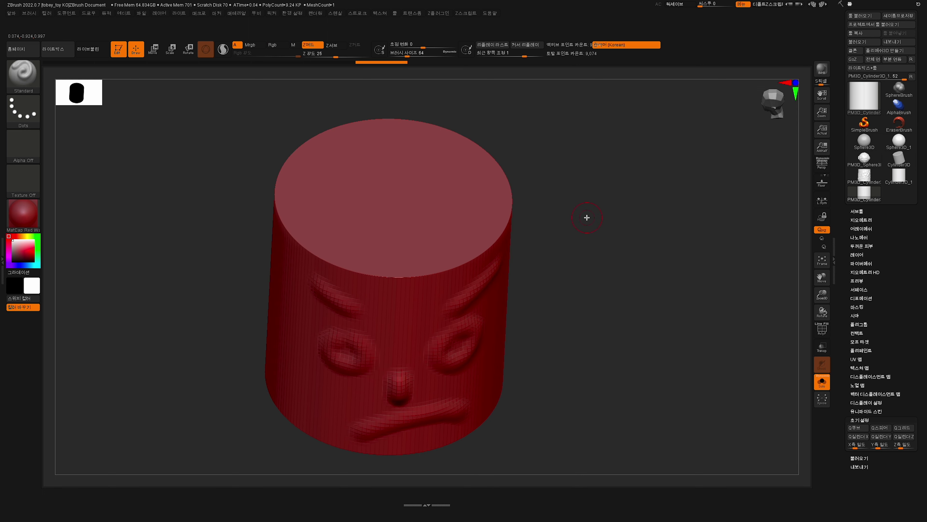
key("shift+f")
key("shift+f")
key("shift+f")
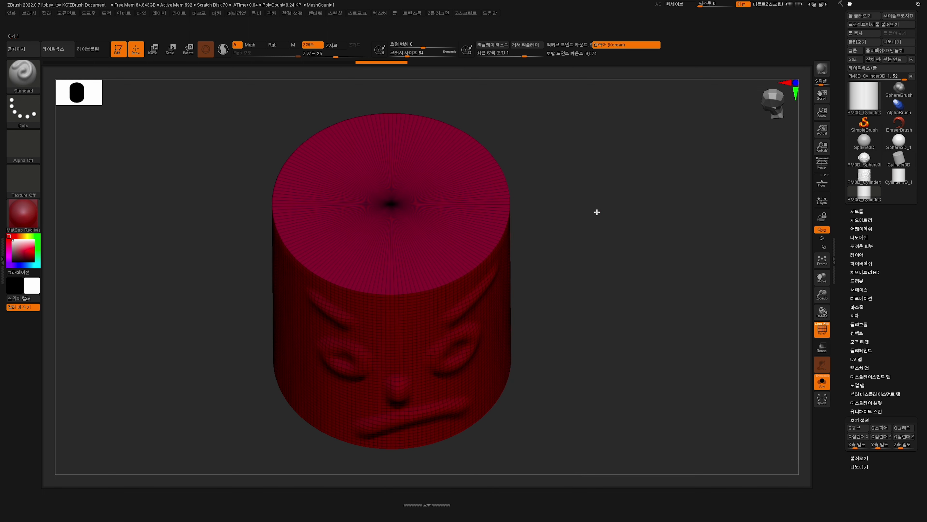
left_click_drag(597, 212, 612, 262, "alt")
left_click_drag(591, 298, 622, 262)
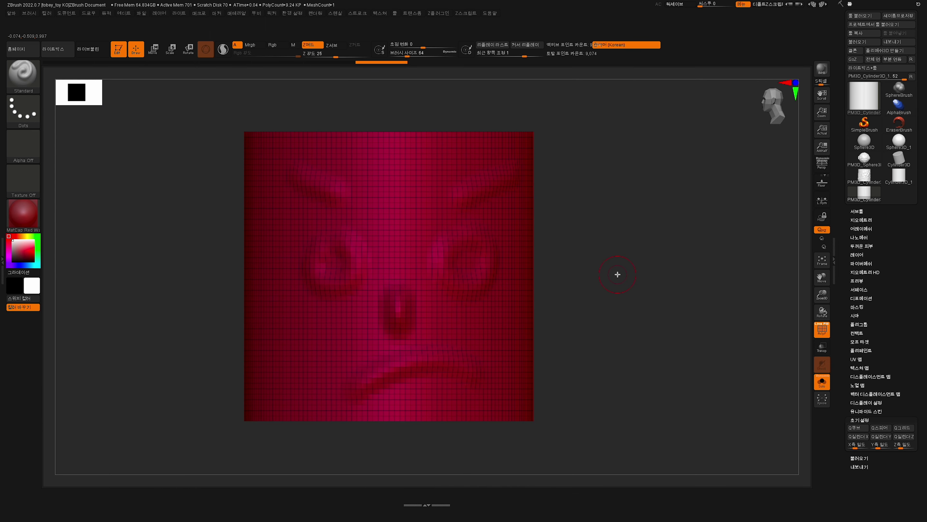
Step: Switch back to the Cylinder3D_1 primitive and set the interface language to English
left_click(898, 176)
left_click(861, 98)
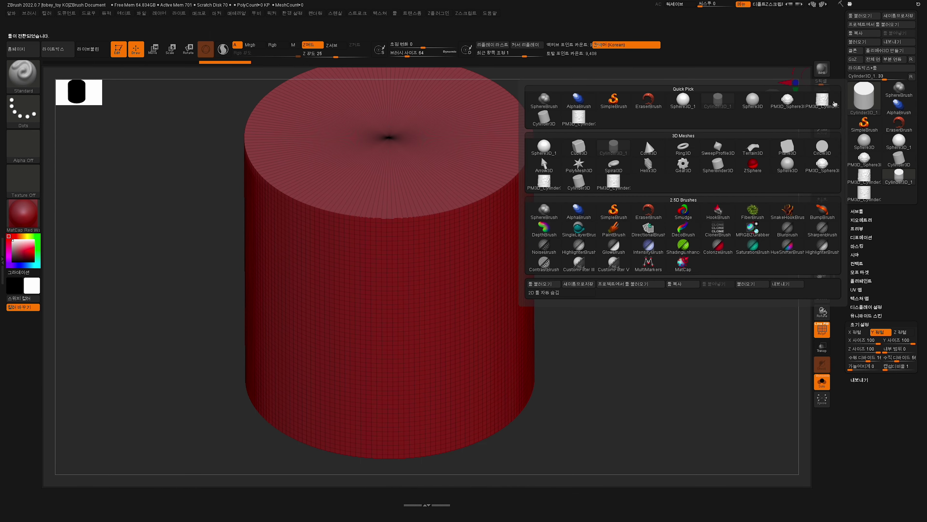
left_click(614, 150)
left_click_drag(615, 152, 602, 180, "alt")
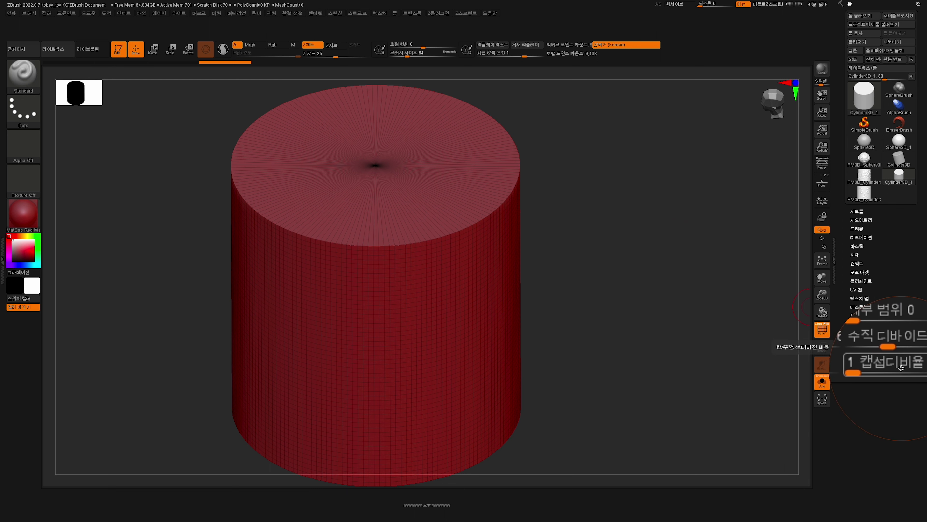
key("F12")
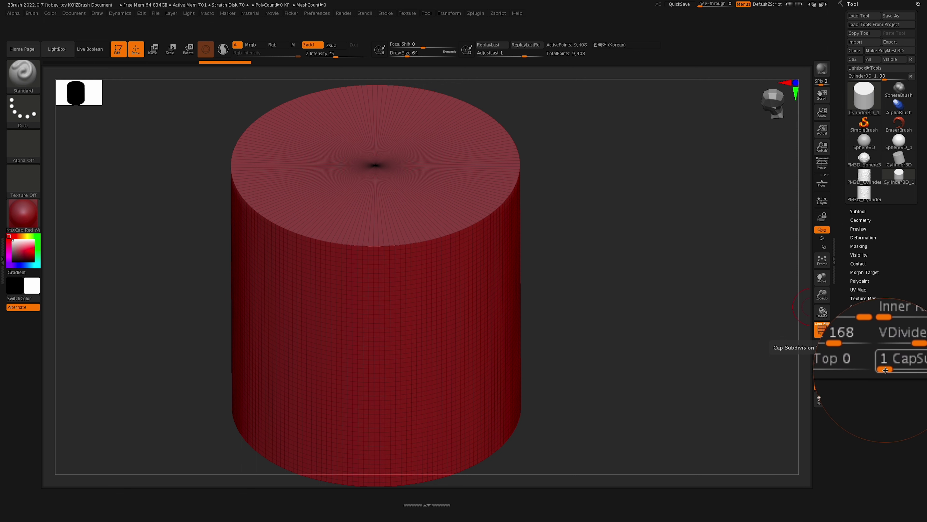
Step: Raise the cylinder primitive's CapSubRatio and set TaperTop to 17 and VDivide to 109
left_click_drag(886, 370, 905, 370)
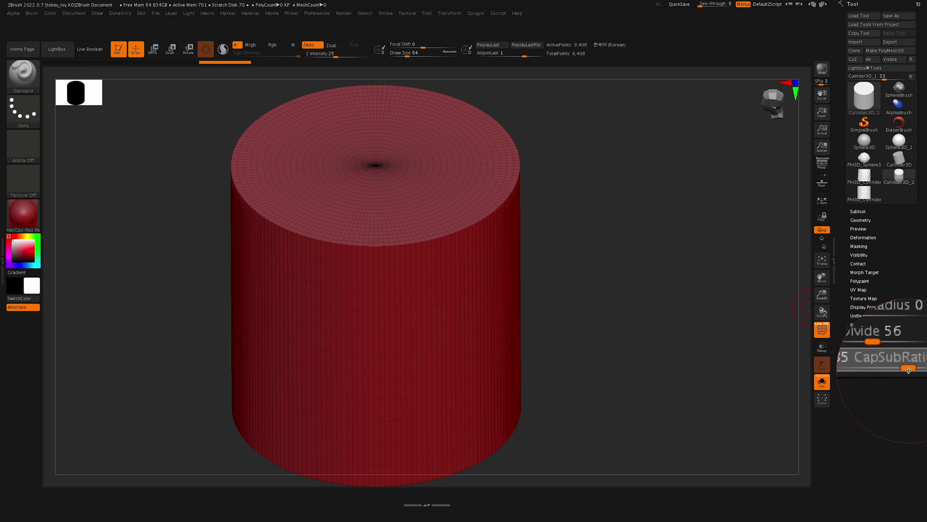
mouse_move(735, 358)
left_mouse_down()
mouse_move(730, 265)
mouse_move(731, 367)
left_mouse_up()
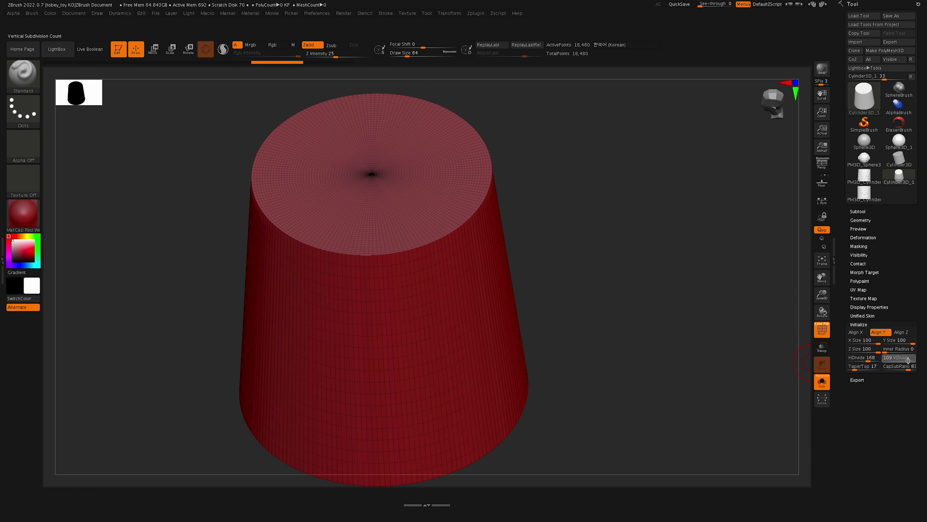
left_click_drag(682, 291, 661, 324)
Step: Convert the tapered cylinder to a PolyMesh3D and sculpt a short Standard brush stroke near its top cap's edge
left_click_drag(424, 213, 430, 233)
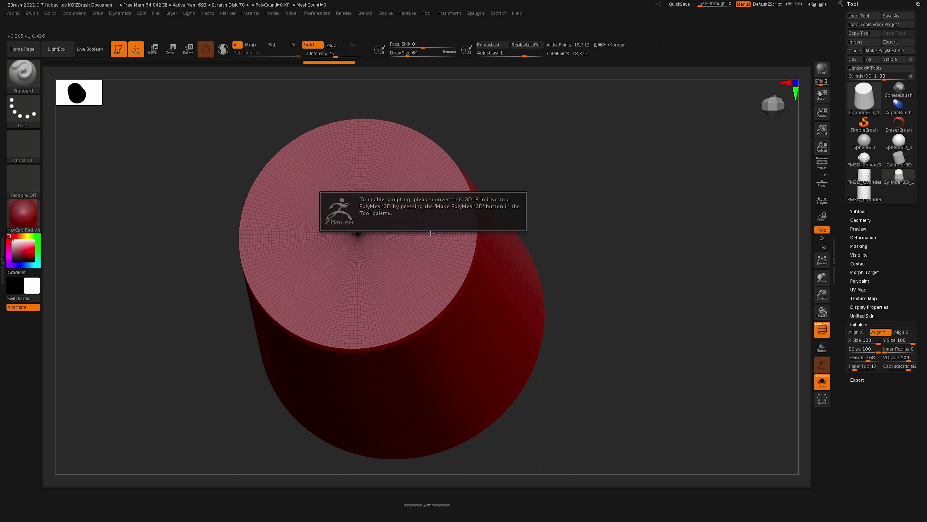
left_click(885, 51)
left_click_drag(438, 248, 430, 258)
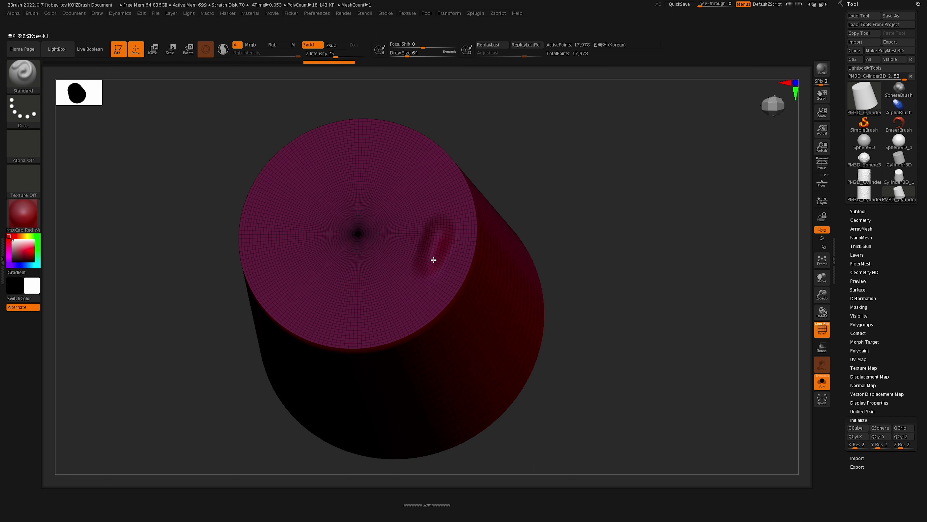
Step: Turn off the polyframe and sculpt curling Standard brush strokes across the tapered cylinder's top cap
key("shift+f")
left_click(398, 186)
mouse_move(398, 186)
left_mouse_down()
mouse_move(389, 228)
mouse_move(364, 263)
mouse_move(303, 220)
left_mouse_up()
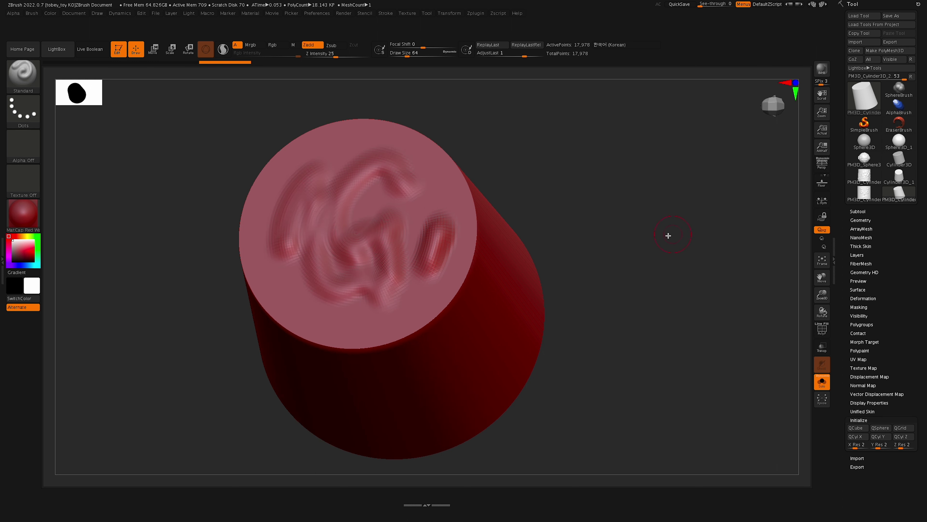
left_click_drag(668, 234, 661, 172)
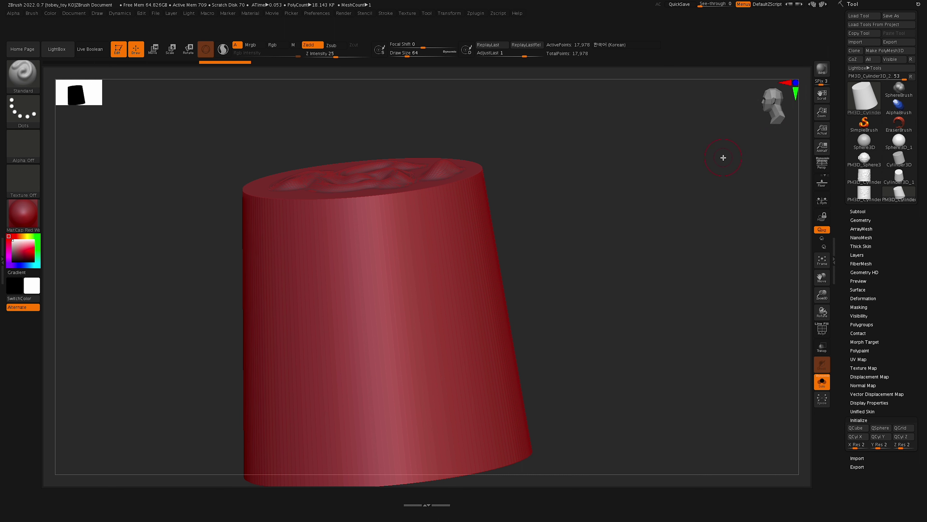
left_click_drag(722, 157, 726, 175)
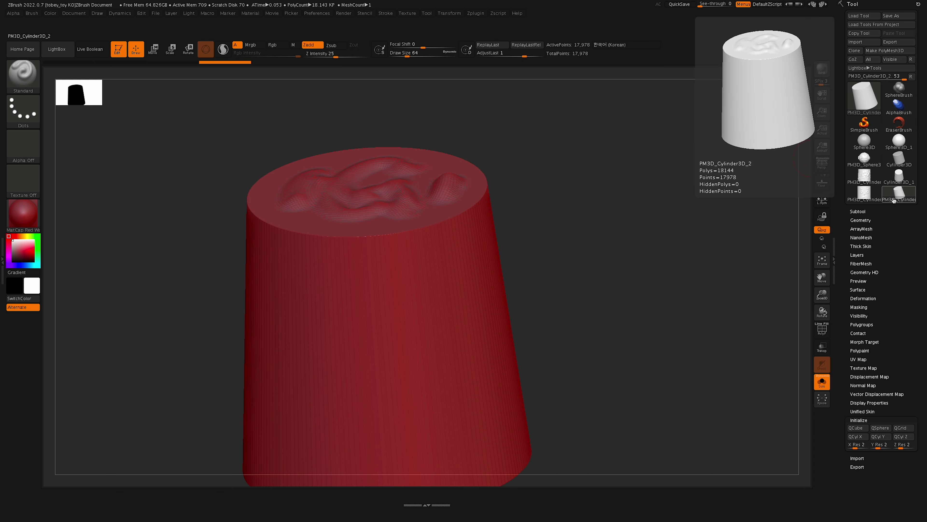
Step: Switch from the tapered cylinder to the PM3D_Cylinder3D_1 tool with the sculpted frowning face
left_click(866, 167)
left_click(865, 177)
left_click(866, 194)
left_click(892, 197)
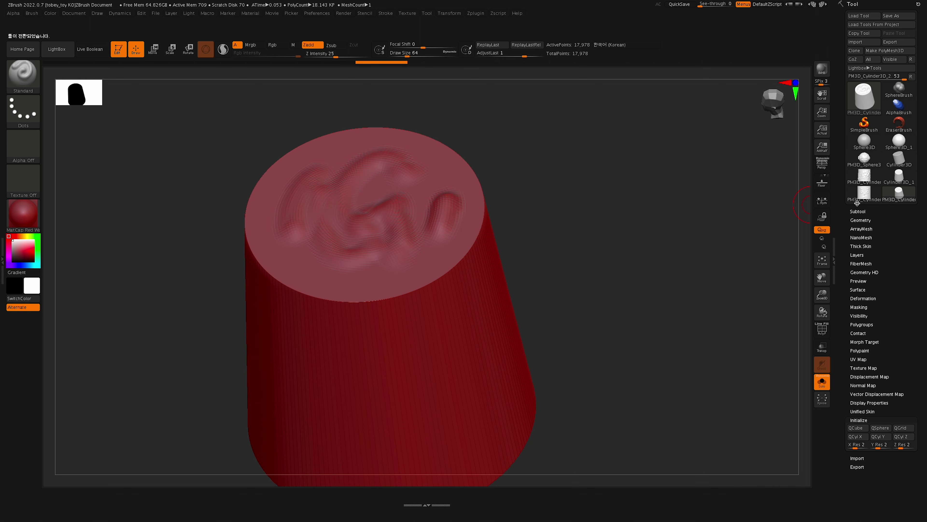
left_click(856, 203)
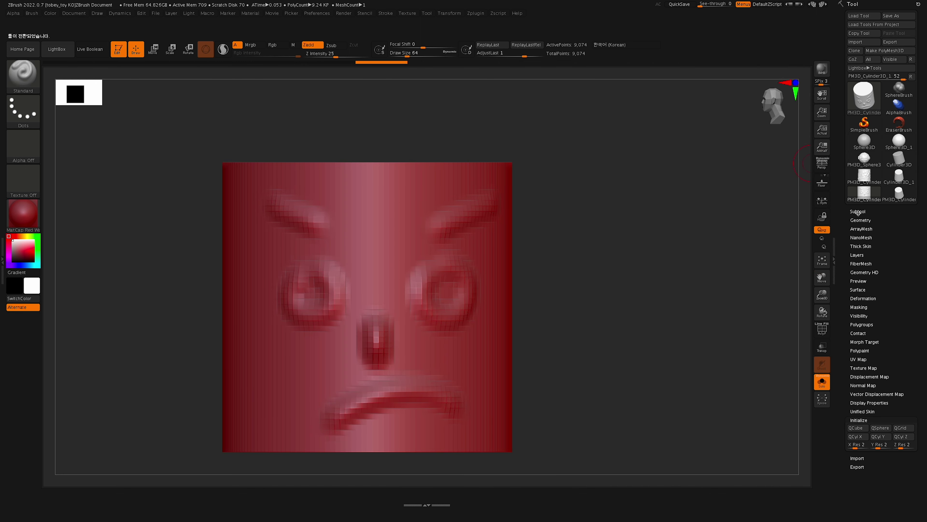
Step: Switch the interface language to Korean and delete all subtools of the PM3D_Cylinder3D_1 tool
left_click(857, 212)
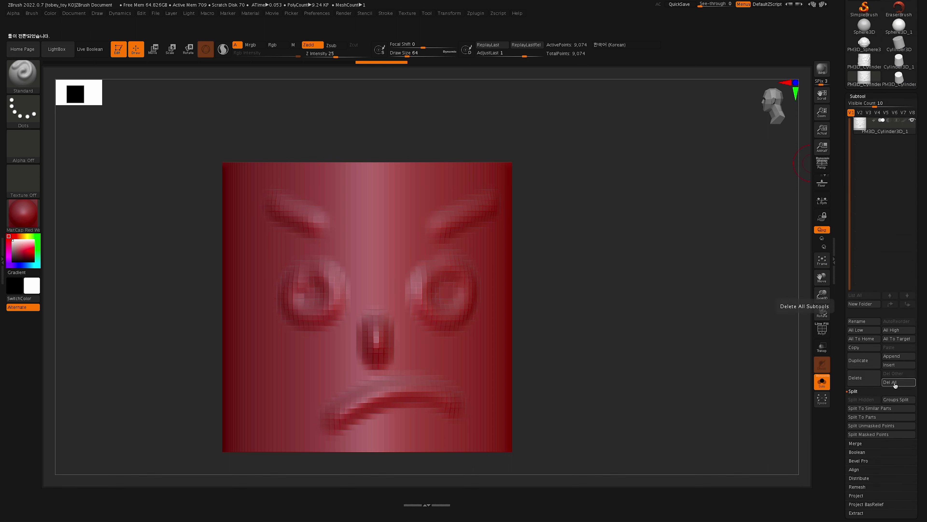
left_click(626, 45)
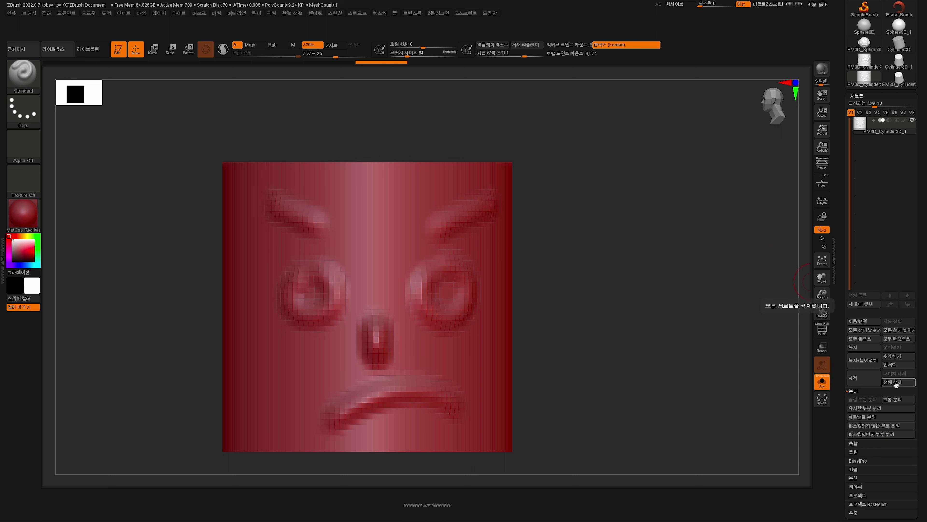
left_click(895, 384)
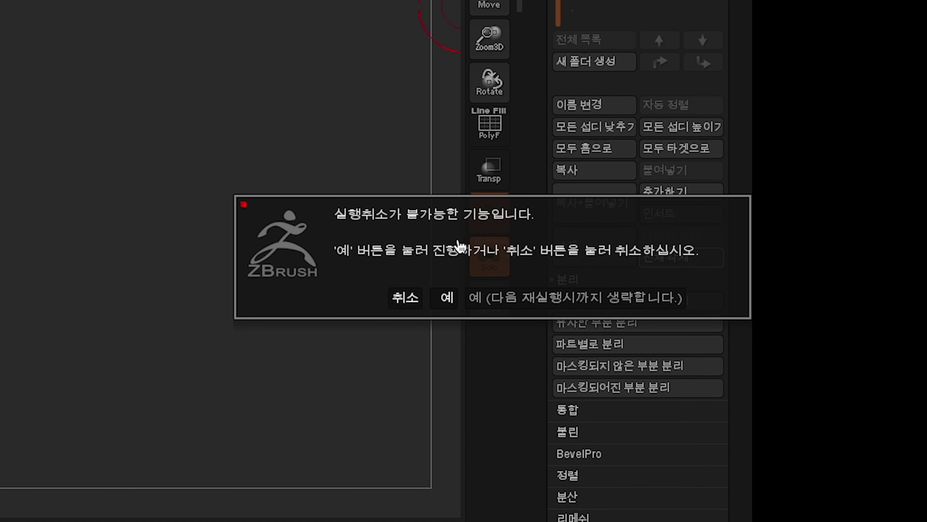
left_click(449, 302)
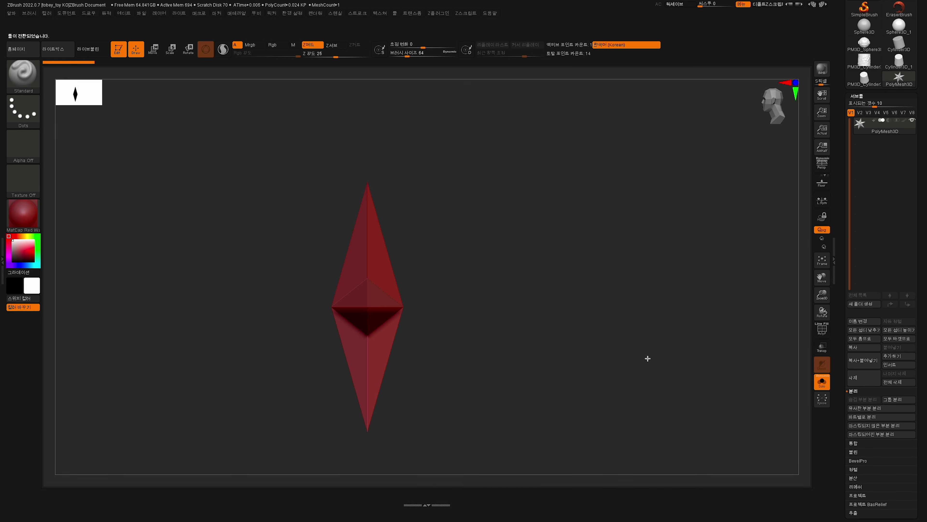
left_click_drag(645, 356, 677, 363)
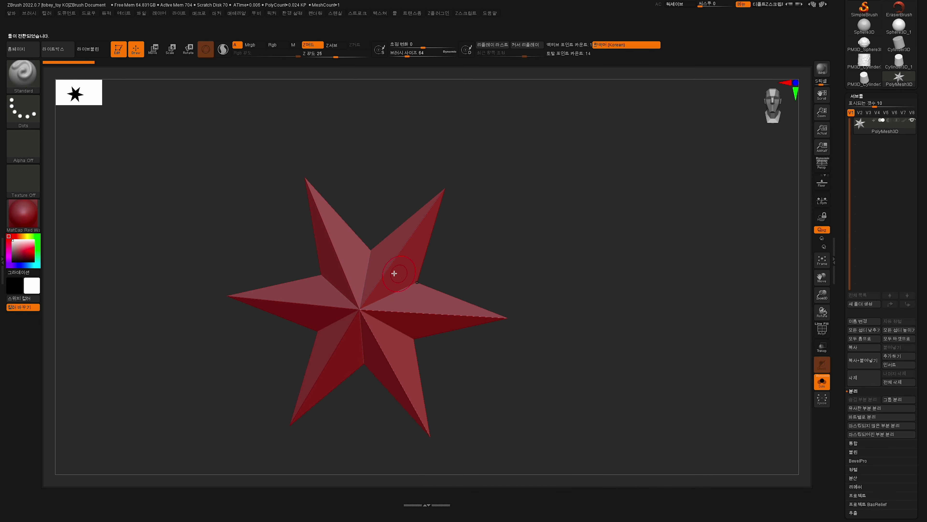
Step: Select the low-density PM3D_Cylinder3D tool and delete all of its subtools
left_click(864, 59)
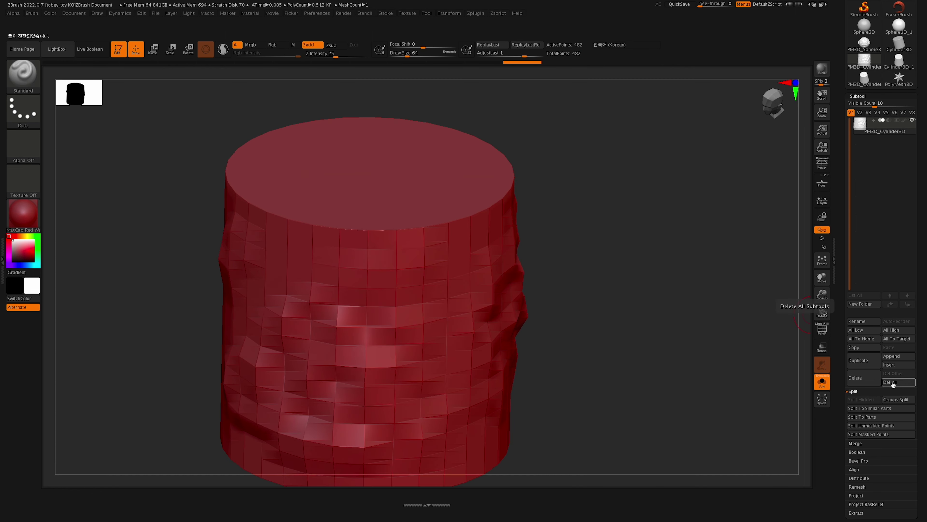
left_click(892, 382)
left_click(790, 397)
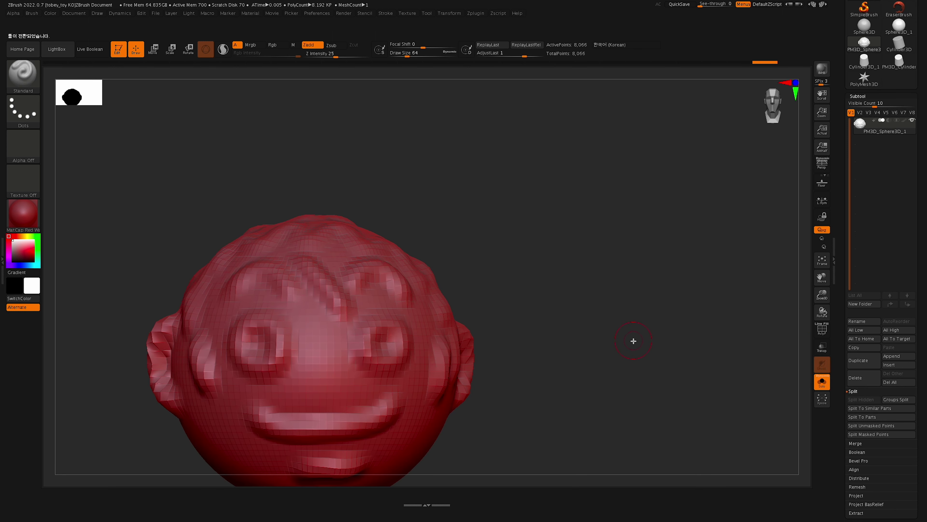
mouse_move(633, 341)
left_mouse_down("alt")
mouse_move(633, 331)
mouse_move(635, 342)
left_mouse_up("alt")
left_click_drag(634, 341, 707, 299, "alt")
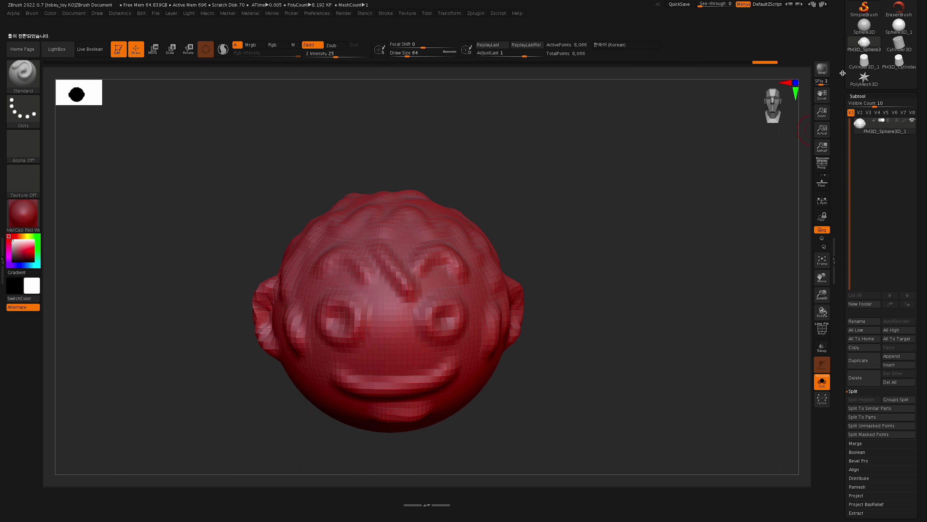
Step: Switch the interface language to English and fully initialize ZBrush, discarding all tools and document data
scroll(841, 89, "up", 3)
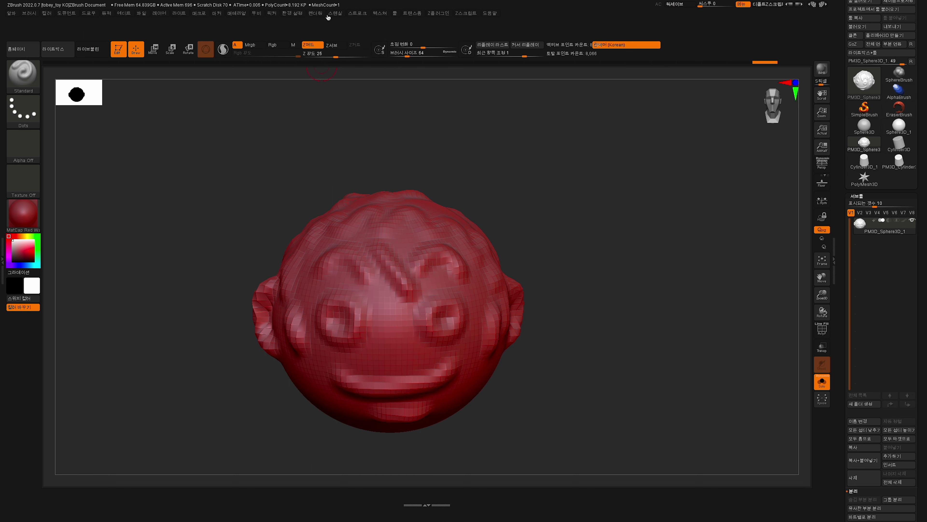
left_click(297, 15)
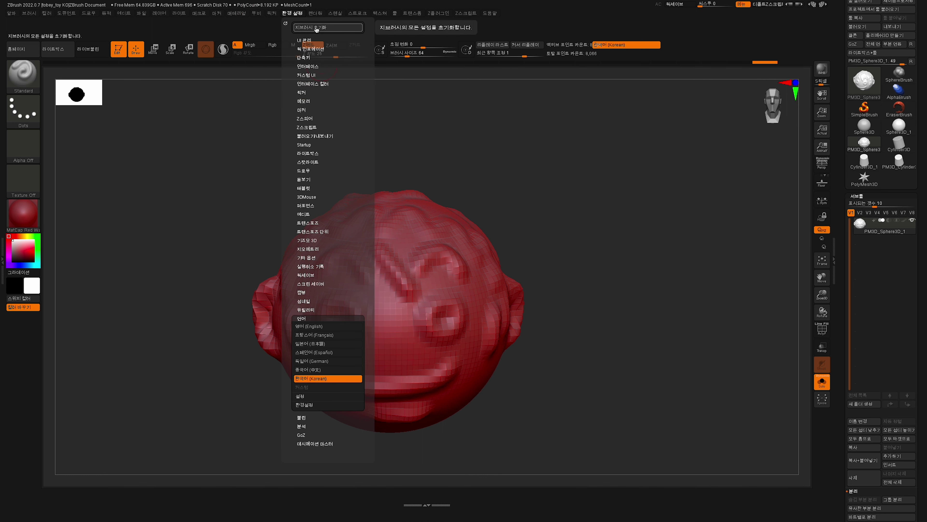
key("F1")
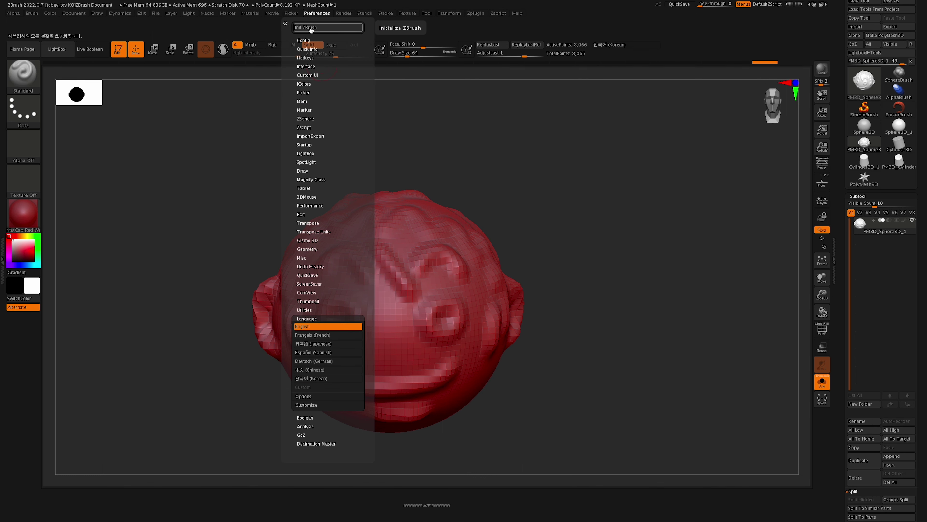
left_click(311, 28)
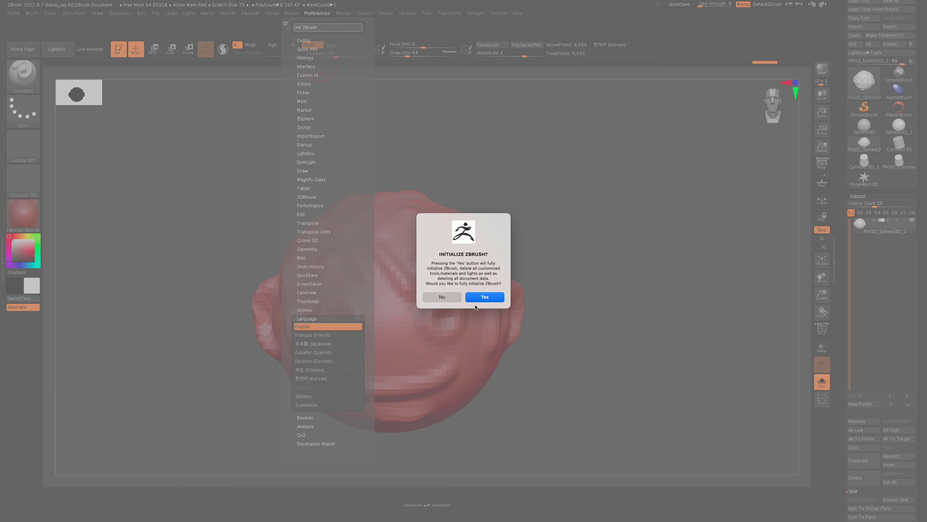
left_click(489, 298)
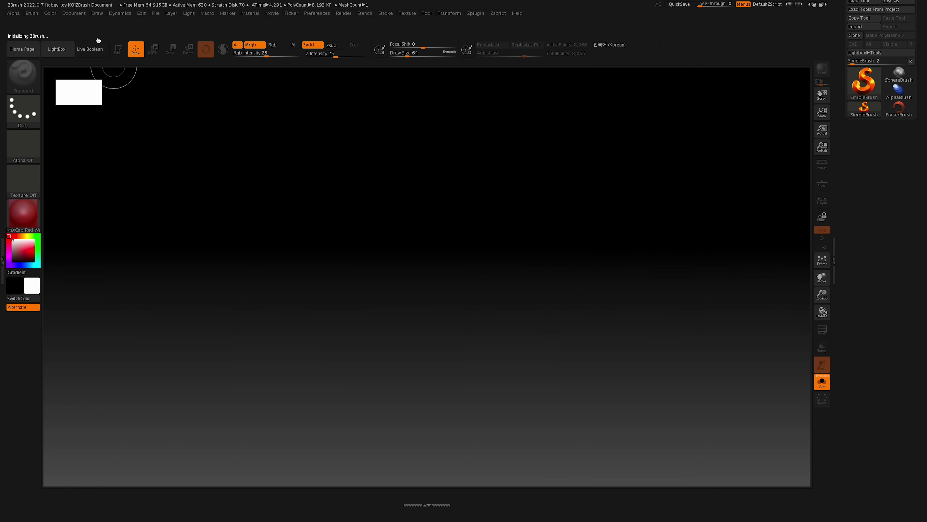
Step: Flatten the document background gradient by lowering its Range, and place a Sphere3D on the canvas in Edit mode
left_click(78, 16)
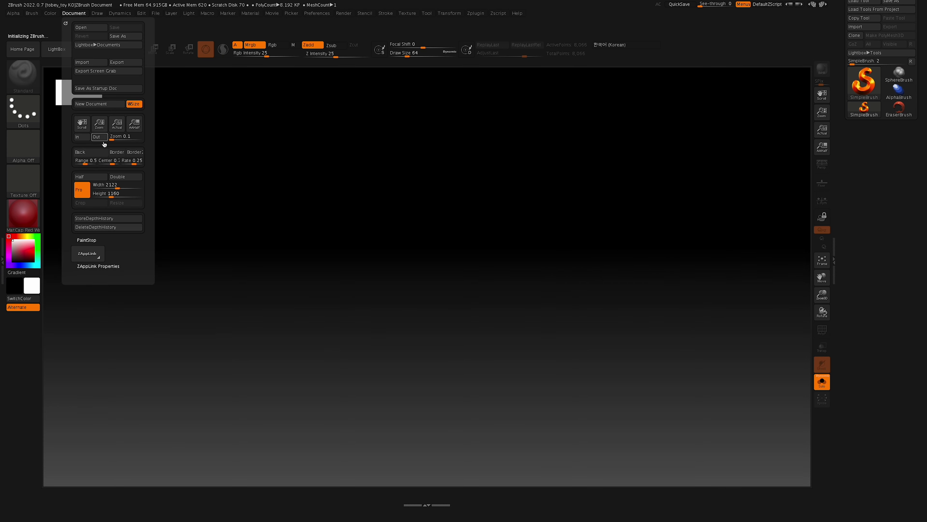
left_click_drag(94, 163, 75, 163)
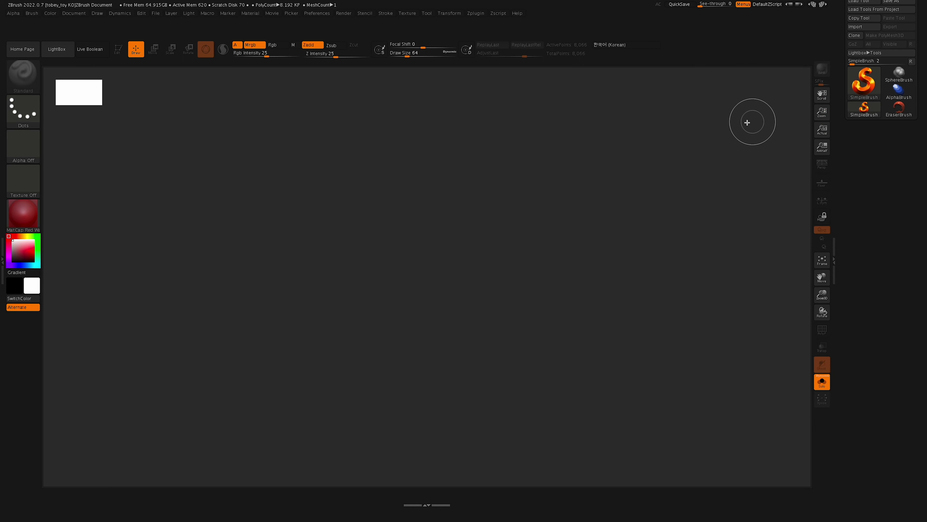
left_click(868, 90)
left_click(509, 114)
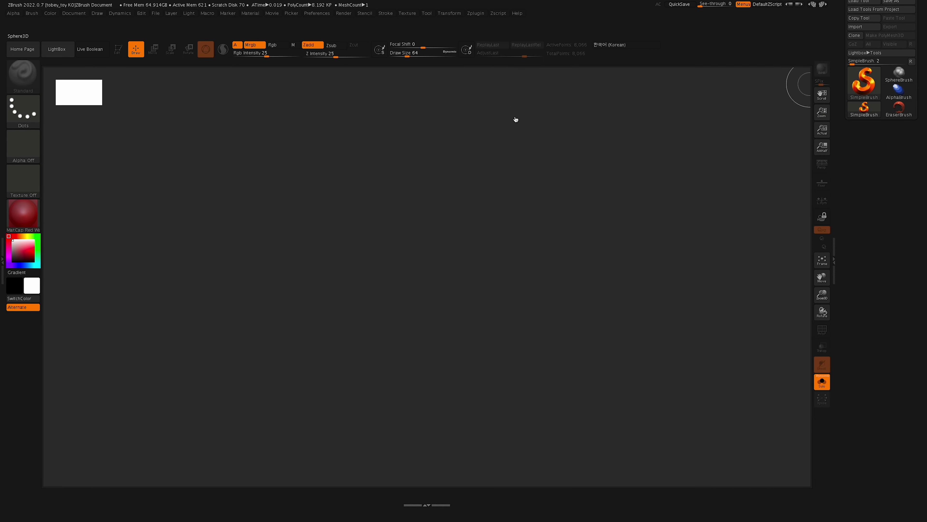
left_click_drag(418, 235, 414, 349)
key("t")
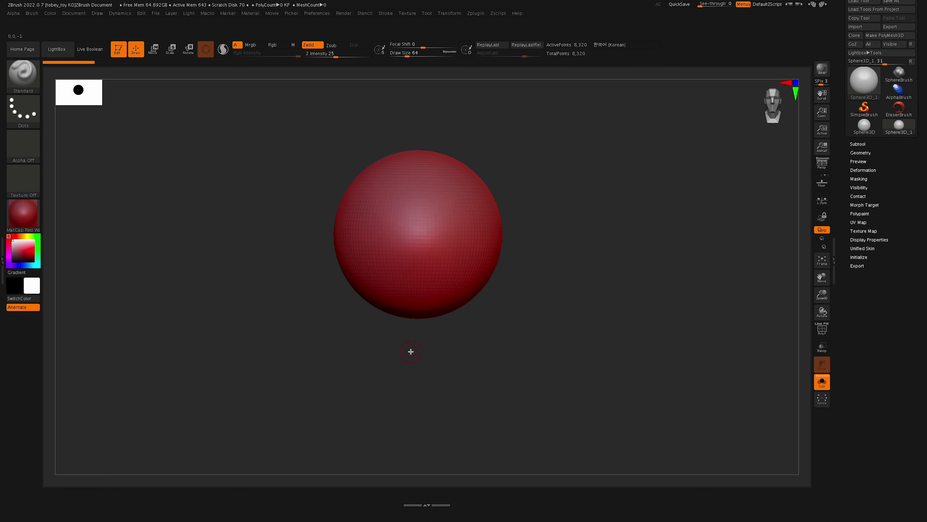
Step: Raise the sphere primitive's HDivide to 343 and VDivide to 218, using the polyframe to compare the mesh density
left_click(860, 256)
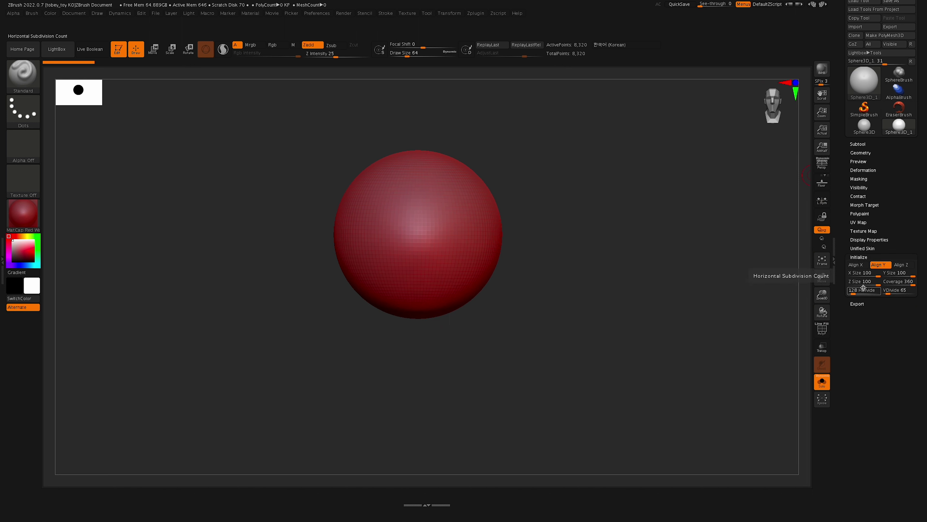
key("shift+f")
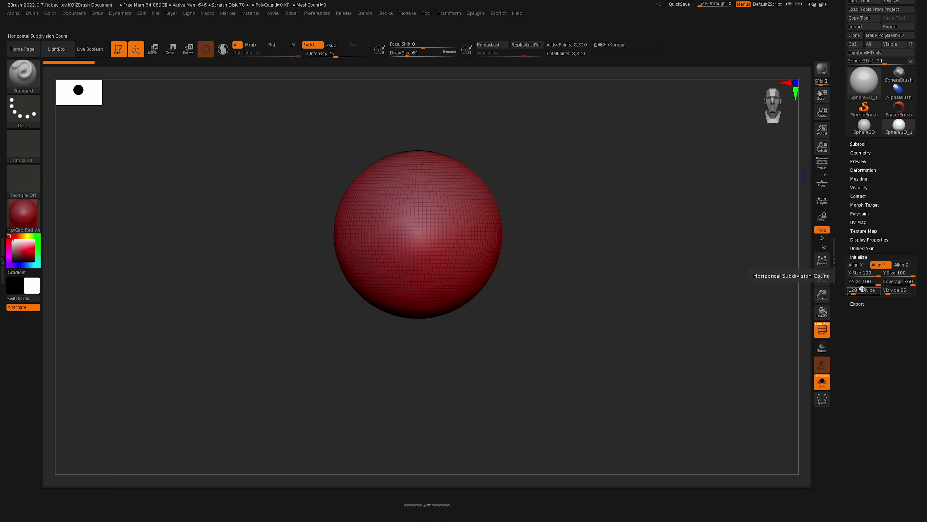
left_click_drag(861, 289, 897, 293)
key("shift+f")
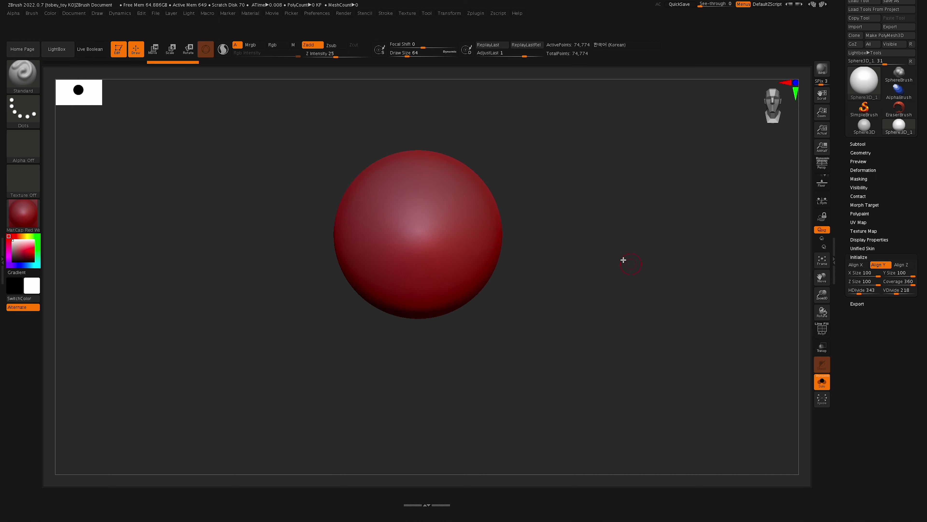
Step: Convert the sphere to a PolyMesh3D, and test and undo short Standard brush strokes on its front
left_click(894, 37)
left_click_drag(460, 222, 445, 232)
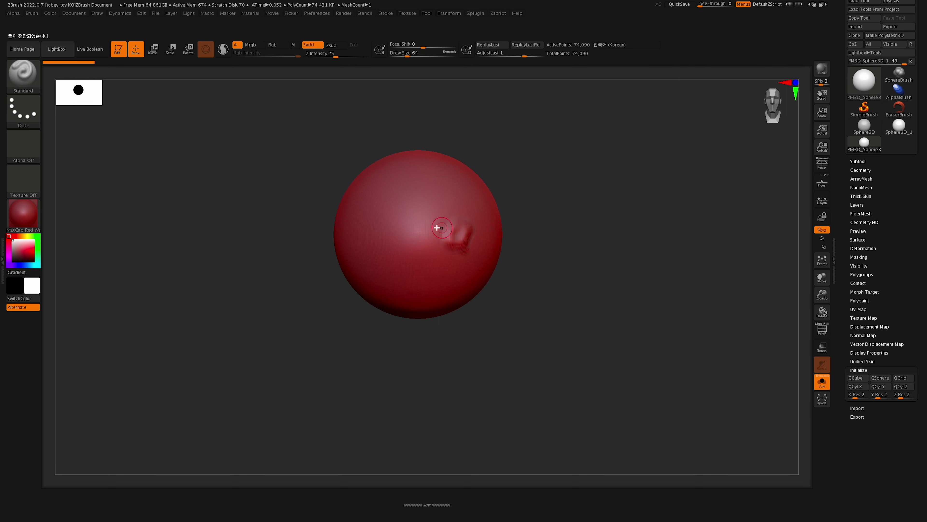
left_click_drag(380, 227, 382, 230)
key("ctrl+z")
key("ctrl+z")
Step: Try Standard brush strokes for two eyes and a mouth on the sphere, and undo them all
left_click_drag(447, 216, 473, 239)
mouse_move(378, 234)
left_mouse_down()
mouse_move(387, 226)
mouse_move(382, 247)
left_mouse_up()
left_click_drag(413, 271, 429, 269)
key("ctrl+z")
key("ctrl+z")
key("ctrl+z")
key("ctrl+z")
key("ctrl+z")
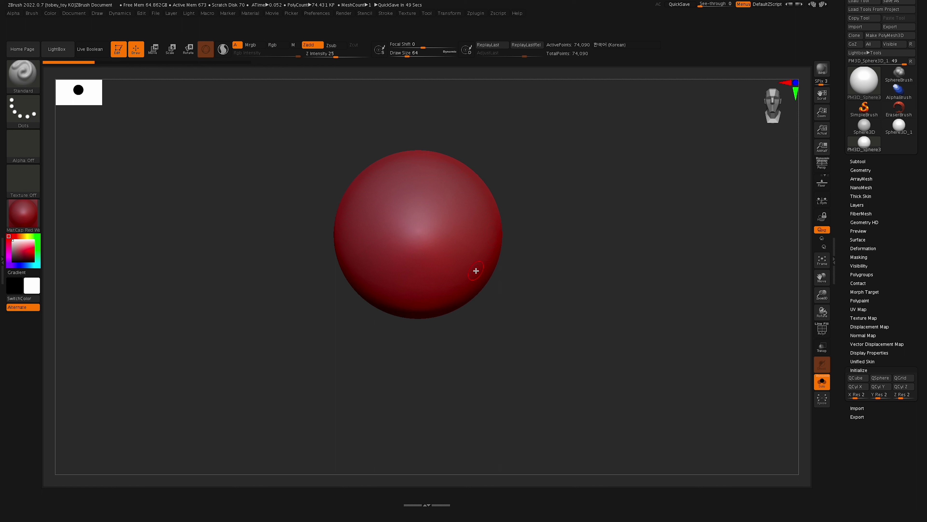
Step: Apply the Gold material to the sphere and sculpt Standard brush strokes for two eyes and a mouth
left_click_drag(591, 395, 580, 430, "alt")
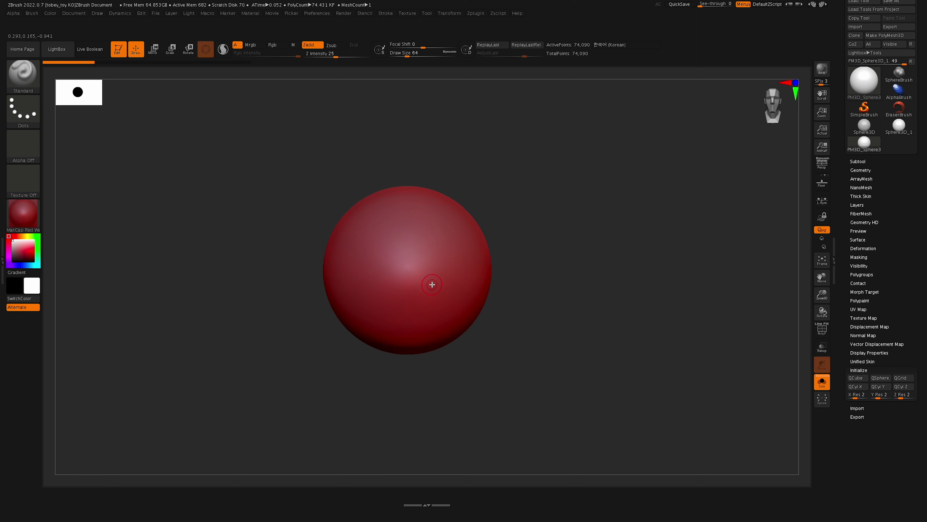
mouse_move(19, 220)
left_click(21, 218)
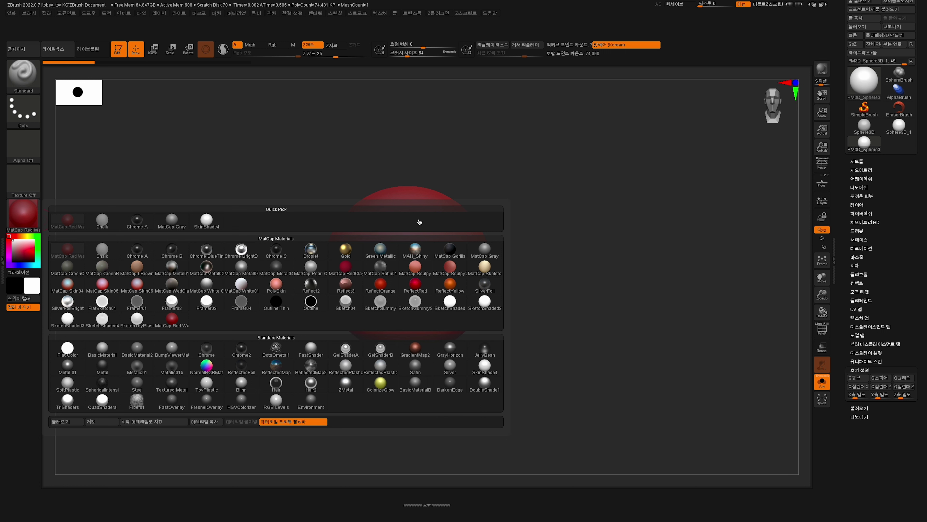
left_click(346, 252)
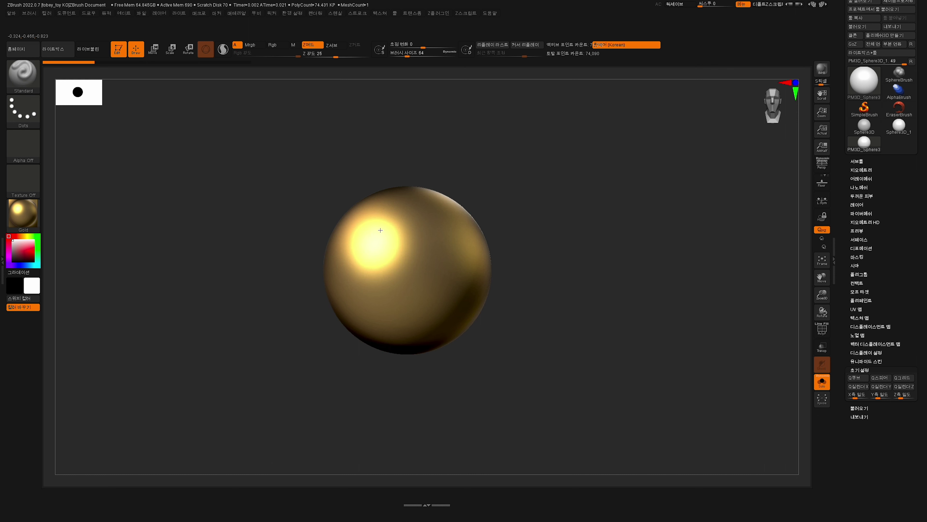
left_click_drag(380, 234, 381, 284)
mouse_move(431, 249)
left_mouse_down()
mouse_move(453, 255)
mouse_move(457, 301)
left_mouse_up()
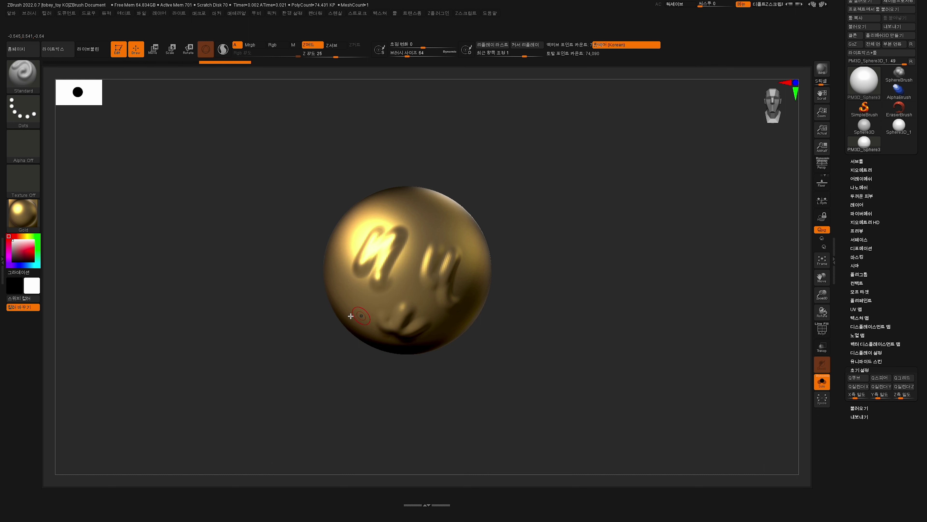
Step: Apply the NormalRGBMat material and sculpt more Standard brush strokes around both eye shapes
key("m")
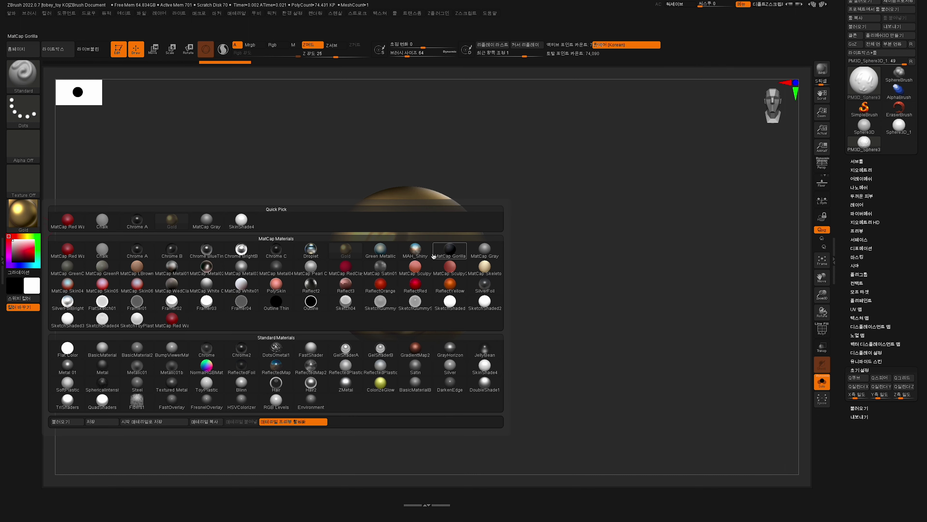
left_click(207, 365)
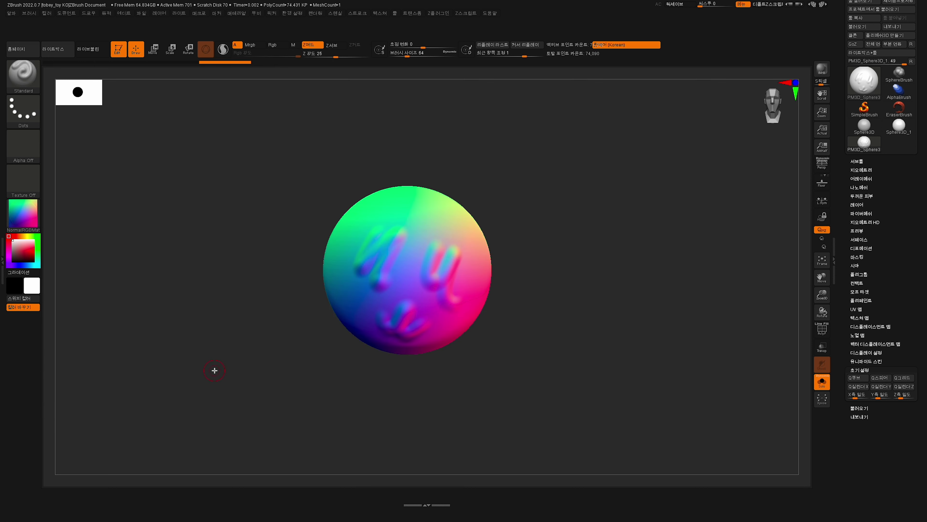
mouse_move(436, 213)
left_mouse_down()
mouse_move(435, 261)
mouse_move(473, 303)
left_mouse_up()
mouse_move(363, 266)
left_mouse_down()
mouse_move(347, 301)
mouse_move(354, 311)
left_mouse_up()
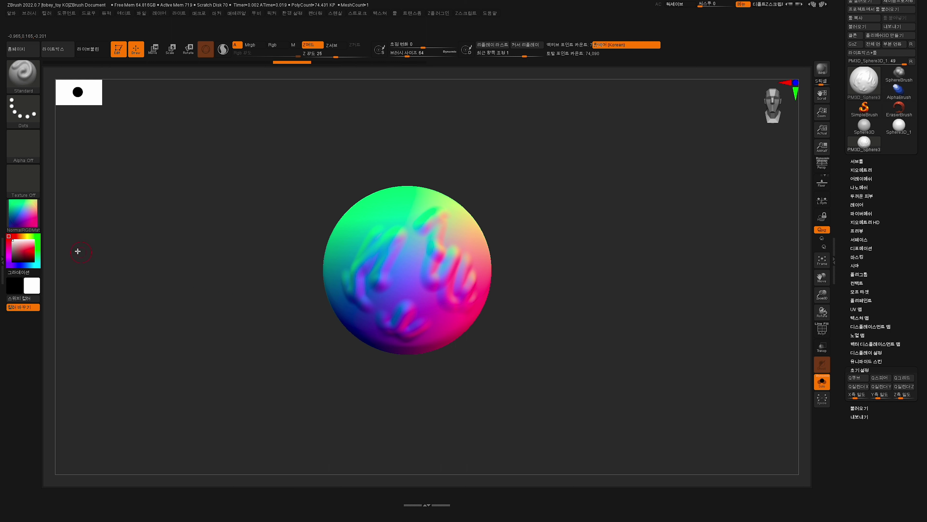
Step: Try the SketchGummyS material and the MatCap Skin05 material on the sculpted sphere
key("m")
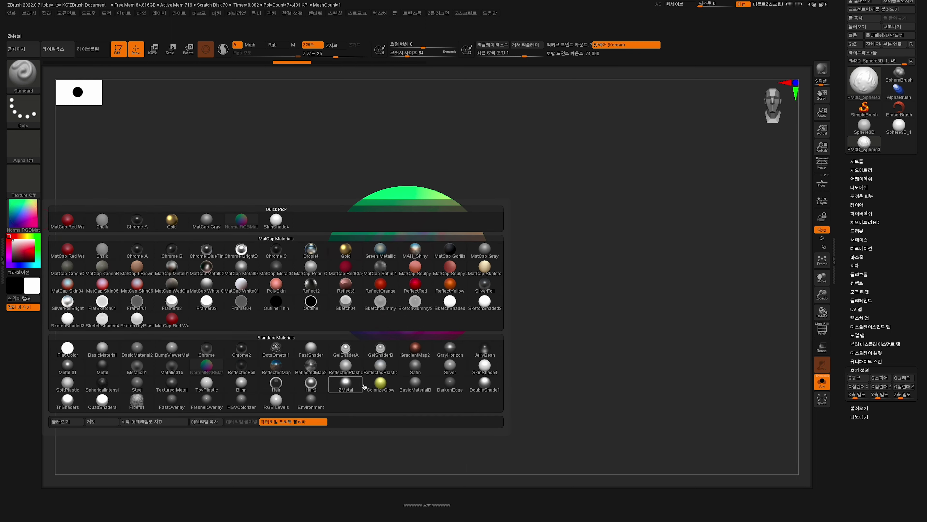
left_click(415, 302)
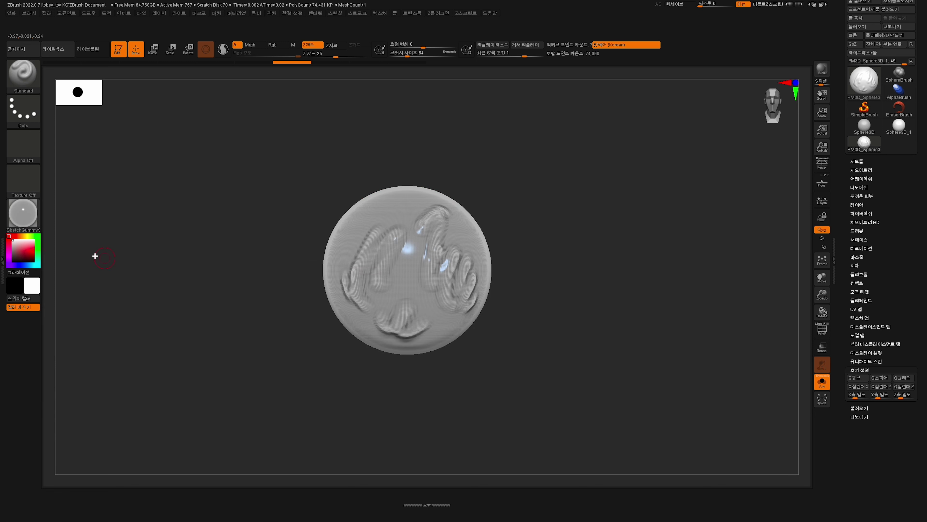
key("m")
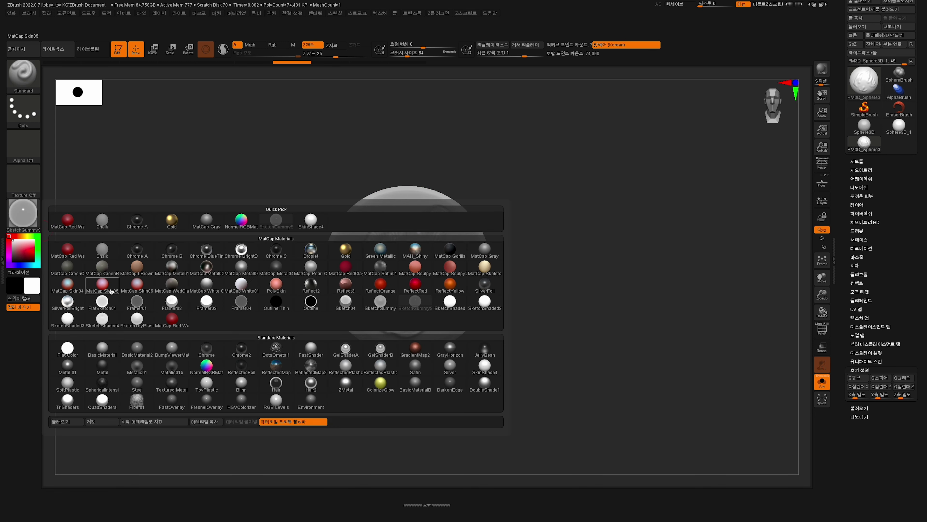
left_click(188, 284)
Step: Preview other materials, including GrayHorizon and MatCap LBrownClay, and apply MatCap Gray to the sphere
key("m")
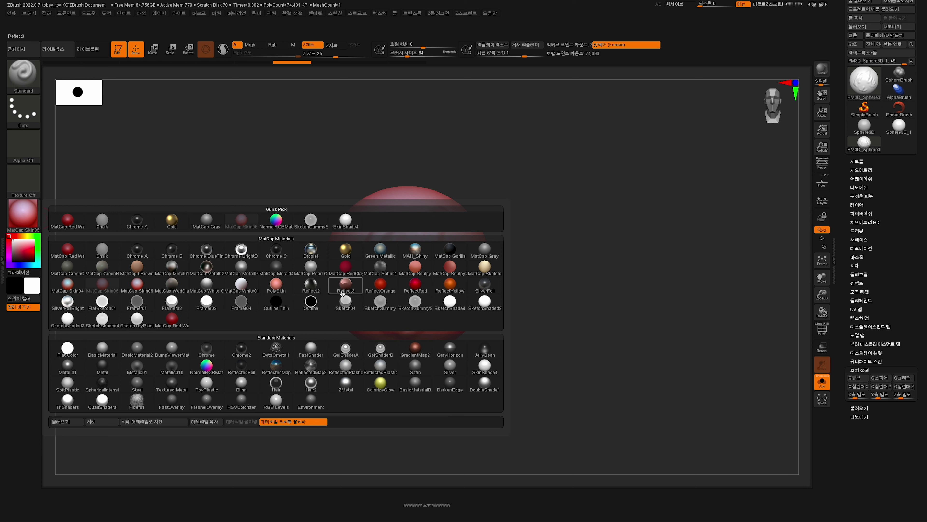
mouse_move(340, 292)
mouse_move(316, 354)
mouse_move(438, 350)
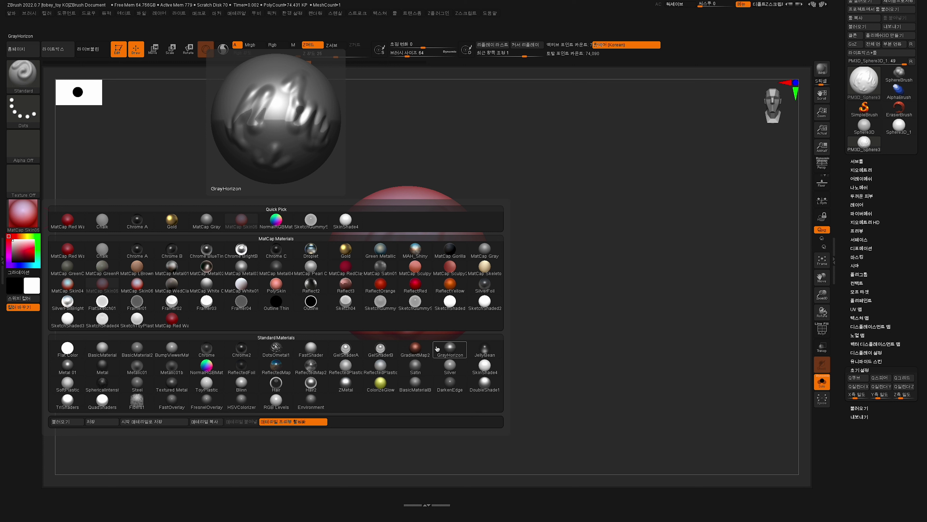
mouse_move(122, 270)
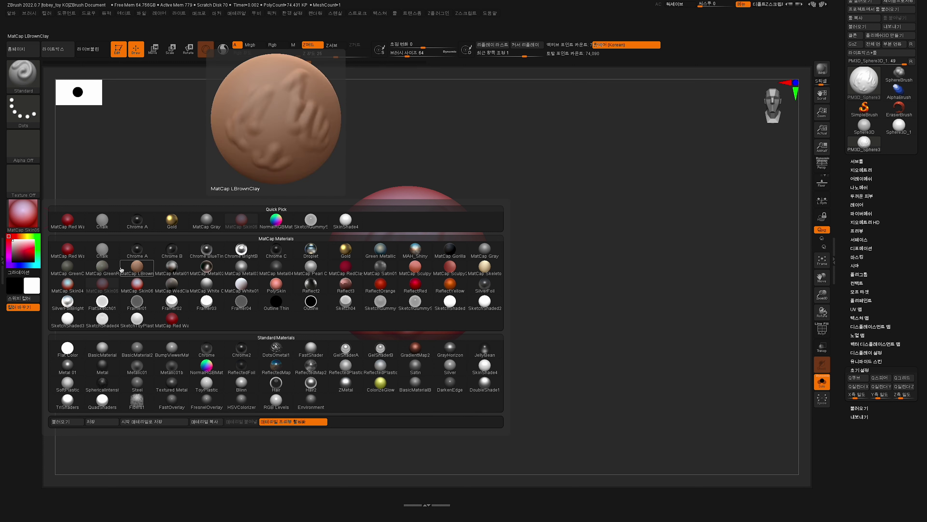
mouse_move(485, 253)
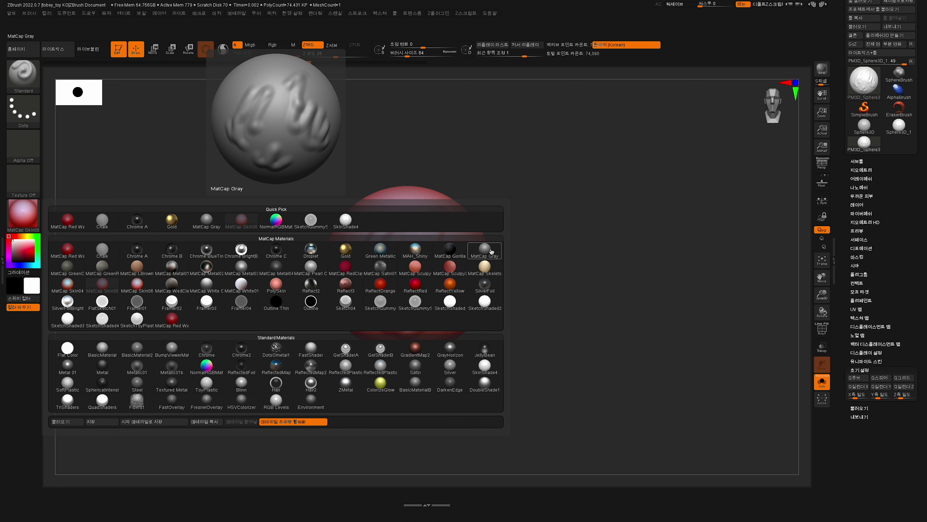
left_click(485, 251)
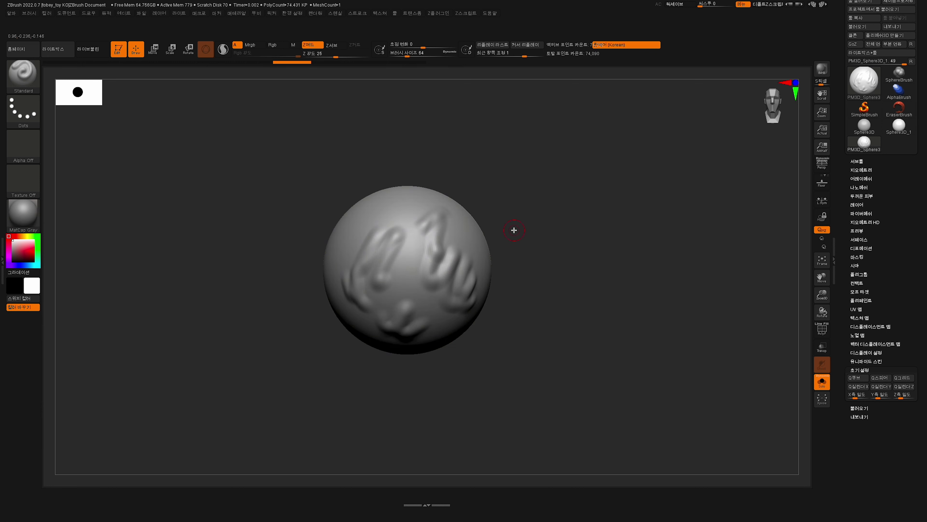
Step: Try more Standard brush strokes around the eyes and forehead, and undo every stroke back to the smooth sphere
mouse_move(363, 224)
left_mouse_down()
mouse_move(351, 249)
mouse_move(421, 259)
left_mouse_up()
left_click_drag(477, 234, 469, 296)
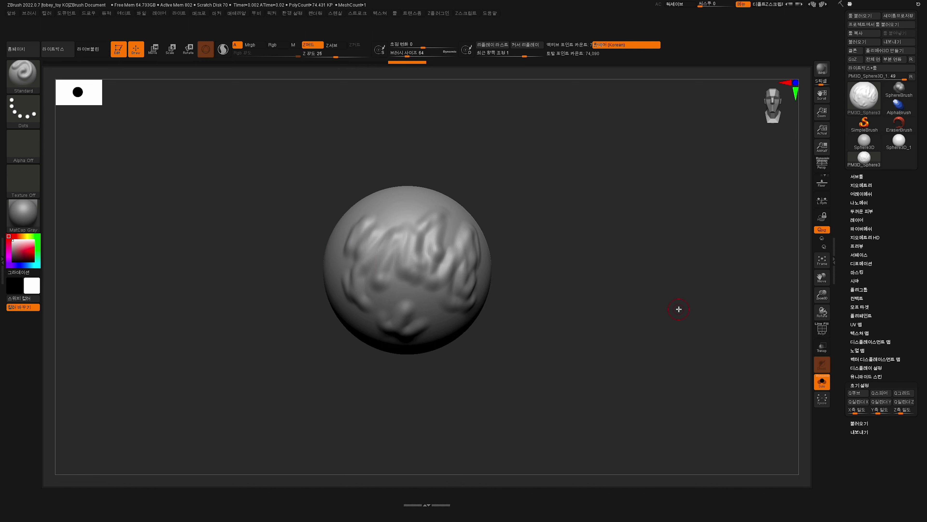
key("ctrl+z")
key("ctrl+z")
key("ctrl+z")
key("ctrl+z")
key("ctrl+z")
key("ctrl+z")
key("ctrl+z")
key("ctrl+z")
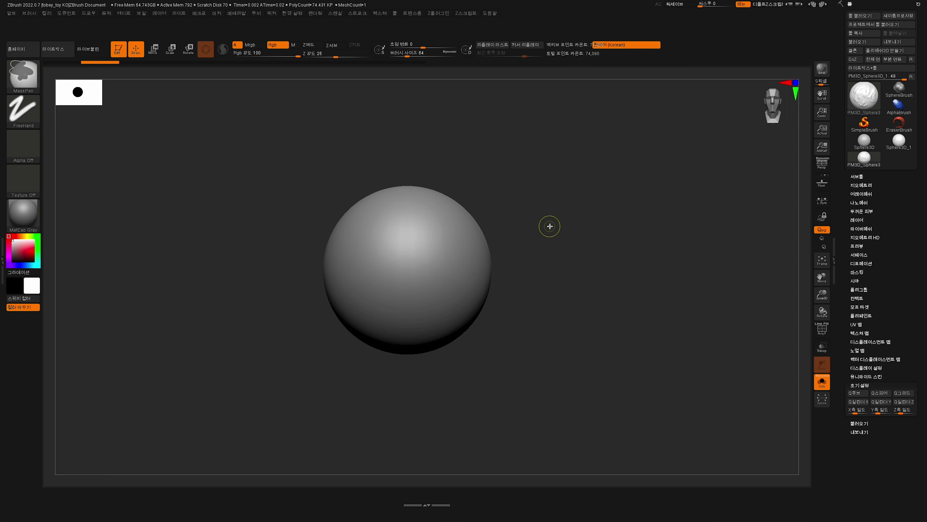
key("ctrl+z")
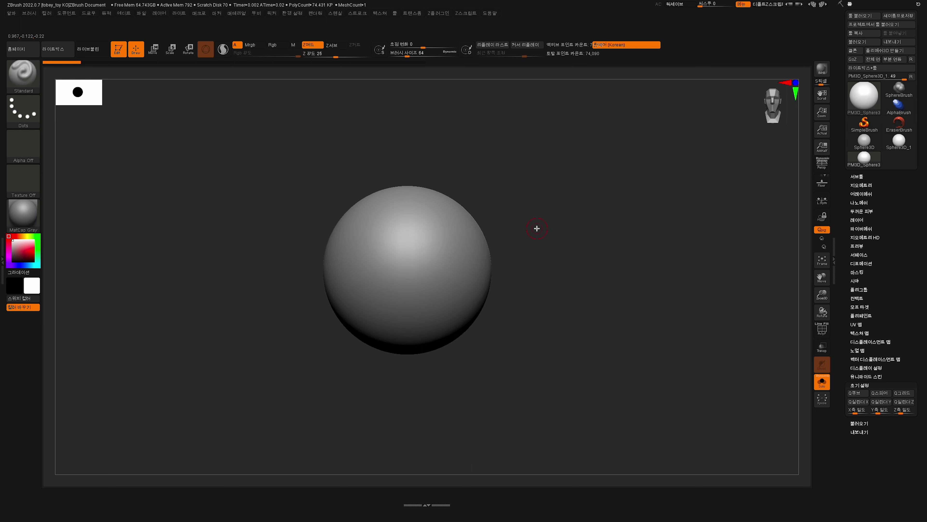
Step: Set the Draw Size to about 104 and sculpt two round eyes and a curved mouth with the Standard brush
key("space")
left_click_drag(536, 228, 540, 227)
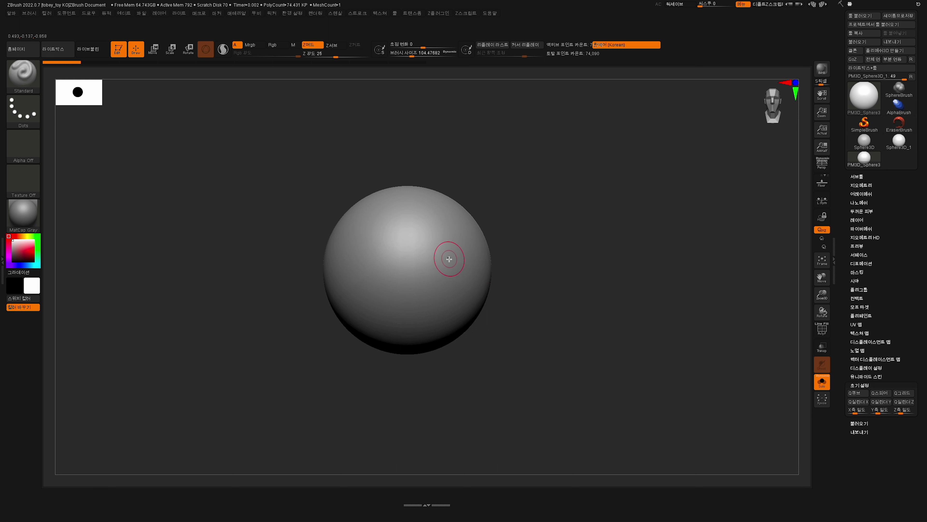
mouse_move(440, 262)
left_mouse_down()
mouse_move(458, 283)
mouse_move(461, 254)
left_mouse_up()
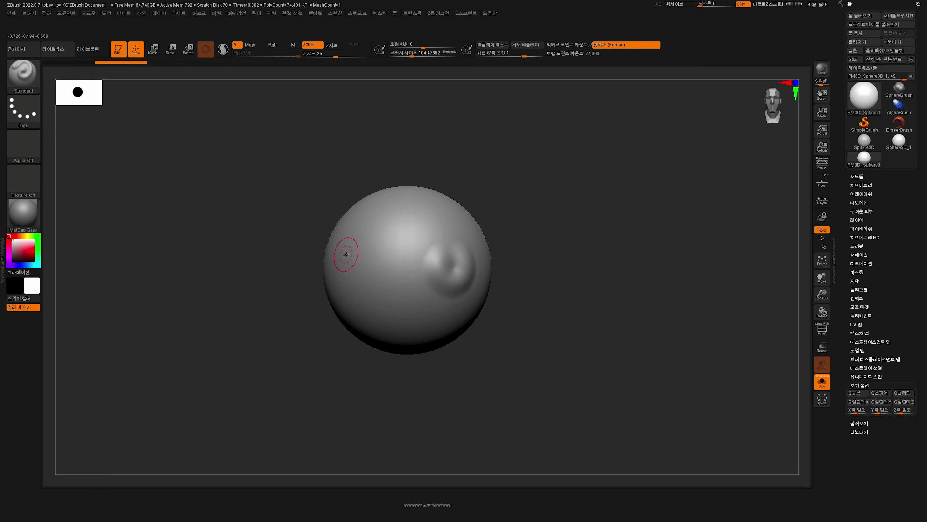
mouse_move(346, 254)
left_mouse_down()
mouse_move(366, 279)
mouse_move(402, 250)
left_mouse_up()
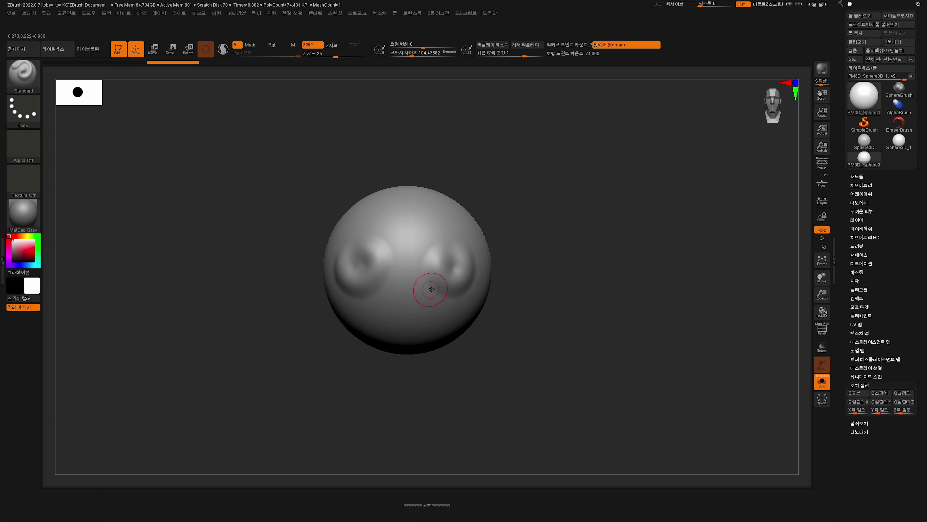
mouse_move(372, 313)
left_mouse_down()
mouse_move(420, 321)
mouse_move(439, 308)
left_mouse_up()
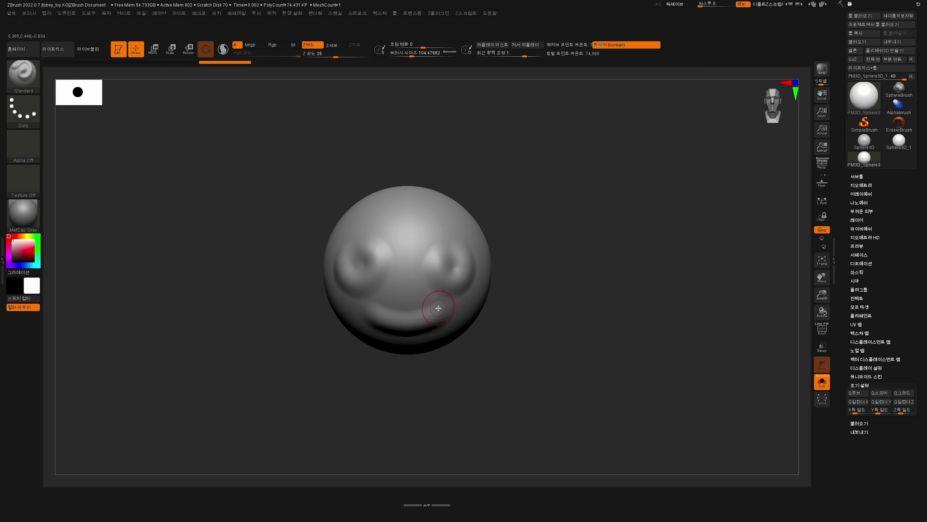
Step: Try Standard brush strokes on the forehead, the nose area and the lower cheek of the face
left_click_drag(511, 237, 554, 242)
left_click_drag(610, 220, 587, 210)
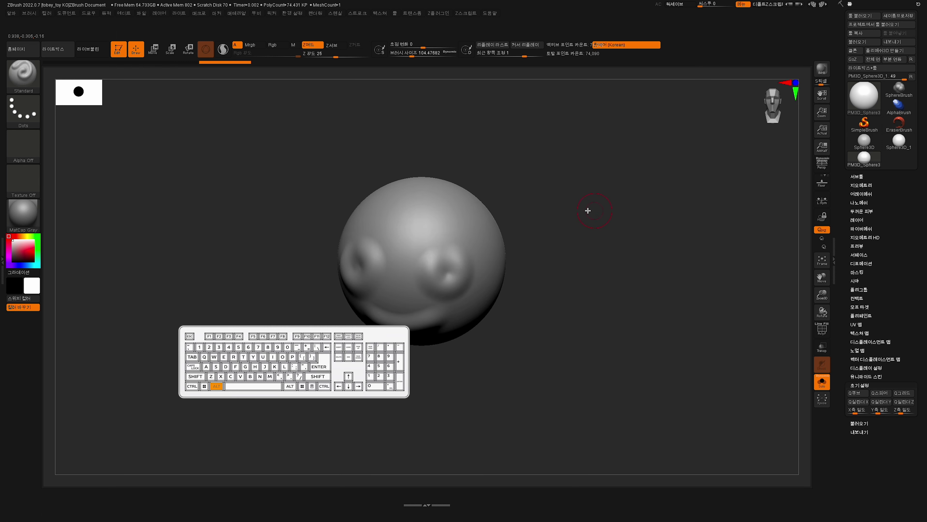
left_click_drag(406, 220, 456, 232)
mouse_move(574, 236)
left_mouse_down()
mouse_move(590, 207)
mouse_move(600, 213)
mouse_move(536, 233)
left_mouse_up()
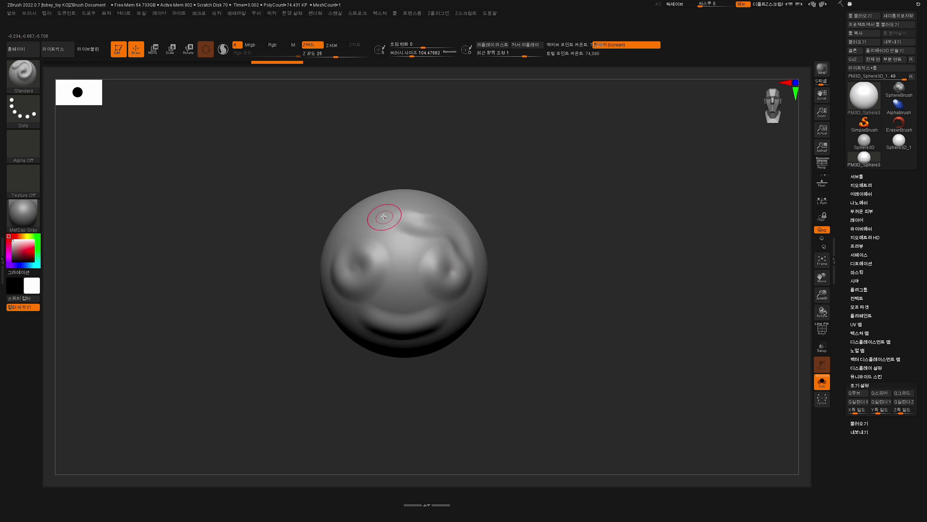
left_click_drag(380, 238, 404, 285)
left_click_drag(382, 241, 407, 307)
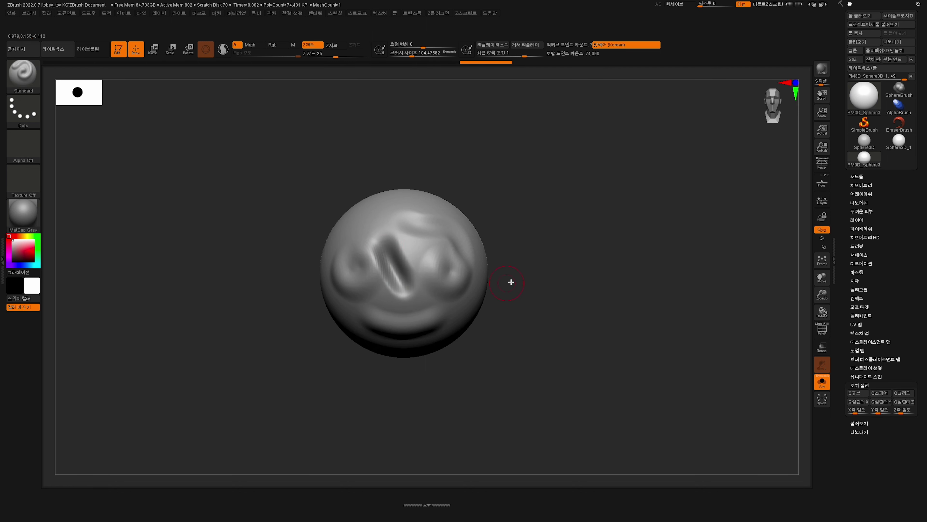
left_click_drag(511, 280, 537, 246)
left_click_drag(328, 303, 354, 315)
left_click_drag(516, 292, 535, 286, "shift")
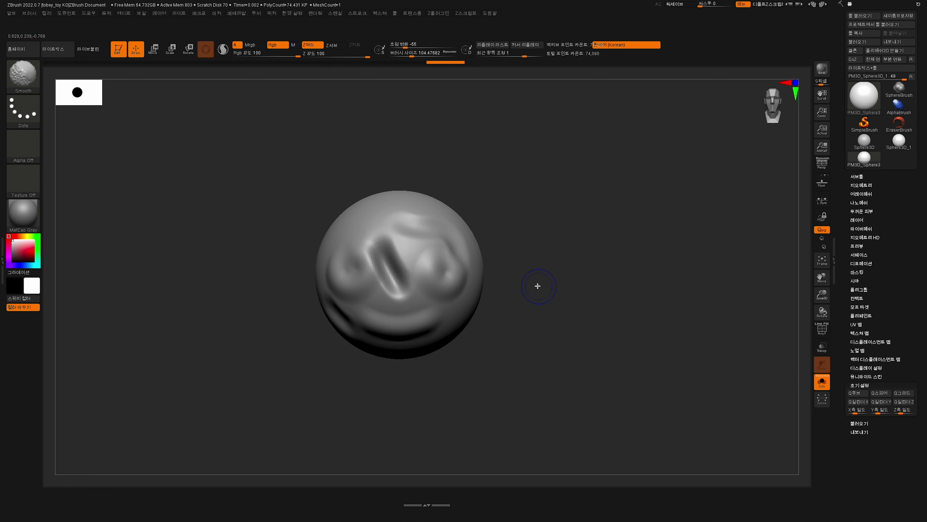
Step: Undo the trial strokes on the forehead, nose and cheek, and the mouth and eye strokes before them
key("ctrl+z")
key("ctrl+z")
key("ctrl+z")
key("ctrl+z")
key("ctrl+z")
key("ctrl+z")
key("ctrl+z")
key("ctrl+z")
key("ctrl+z")
key("ctrl+z")
key("ctrl+z")
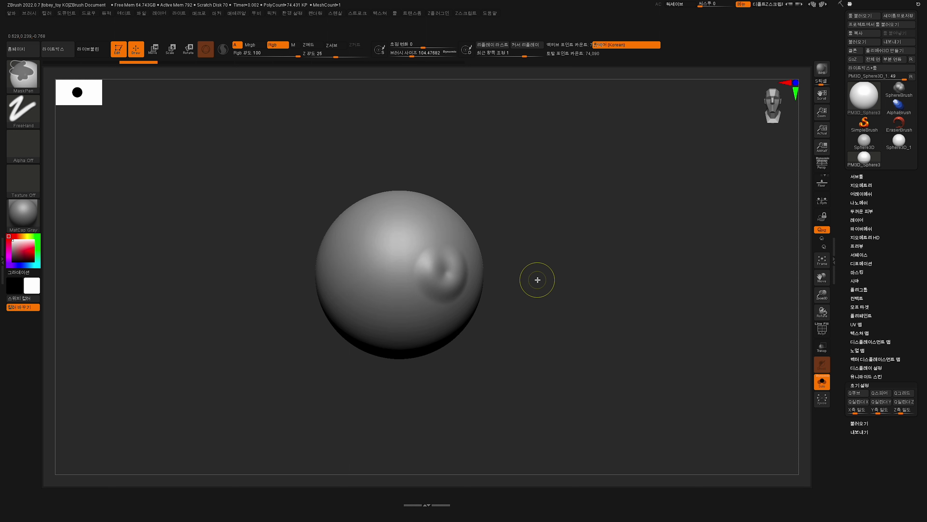
Step: Sculpt two ring-shaped eyes and a smiling mouth again with the Standard brush
mouse_move(439, 273)
left_mouse_down()
mouse_move(434, 292)
mouse_move(431, 270)
left_mouse_up()
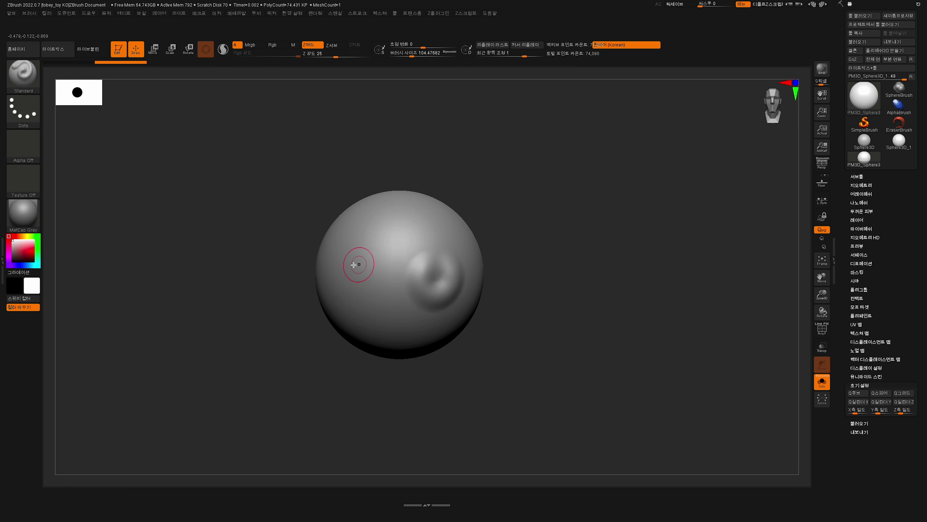
mouse_move(356, 263)
left_mouse_down()
mouse_move(351, 288)
mouse_move(362, 271)
left_mouse_up()
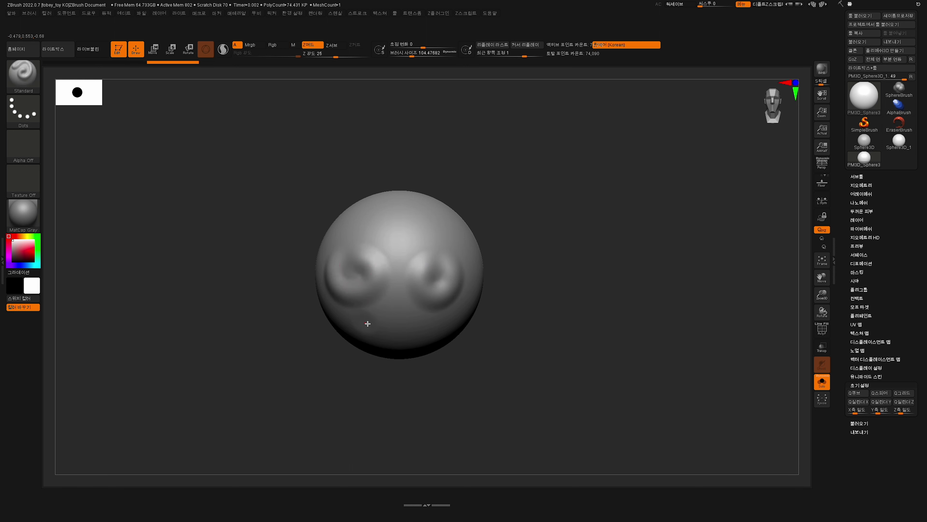
mouse_move(362, 315)
left_mouse_down()
mouse_move(414, 327)
mouse_move(367, 322)
left_mouse_up()
mouse_move(597, 285)
left_mouse_down()
mouse_move(582, 240)
mouse_move(584, 281)
mouse_move(521, 289)
left_mouse_up()
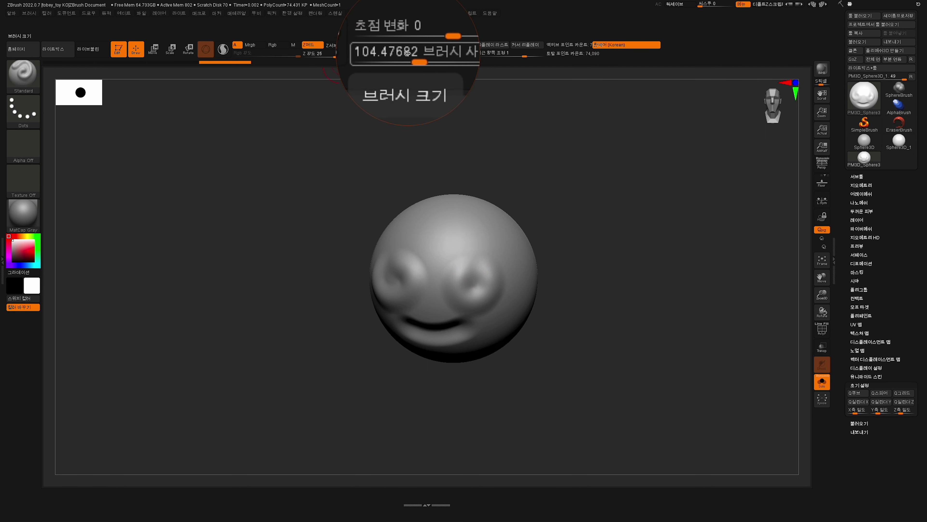
Step: Sculpt a thin zigzag on the forehead at a small Draw Size, and broad bulges over the eyes at a Draw Size of about 158
left_click_drag(413, 54, 402, 56)
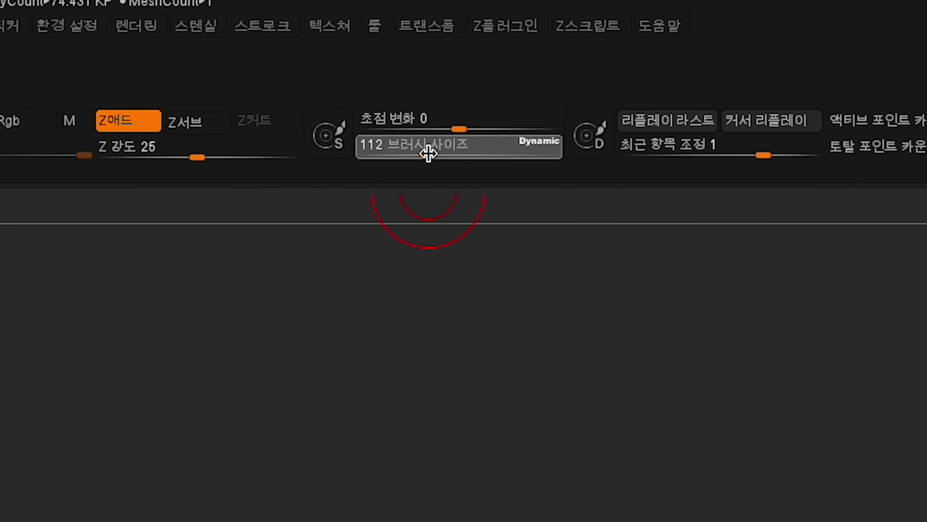
left_click_drag(395, 154, 422, 431)
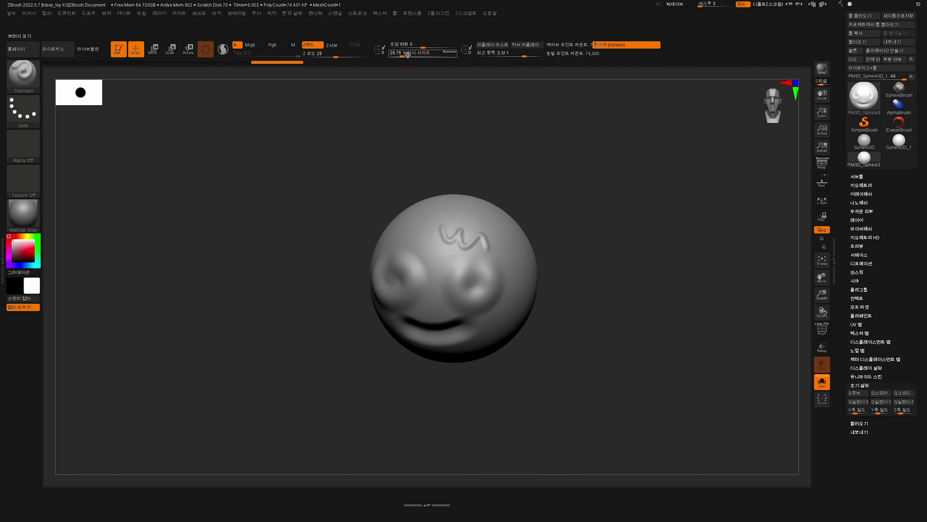
left_click_drag(408, 54, 424, 58)
mouse_move(488, 262)
left_mouse_down()
mouse_move(503, 255)
mouse_move(493, 267)
left_mouse_up()
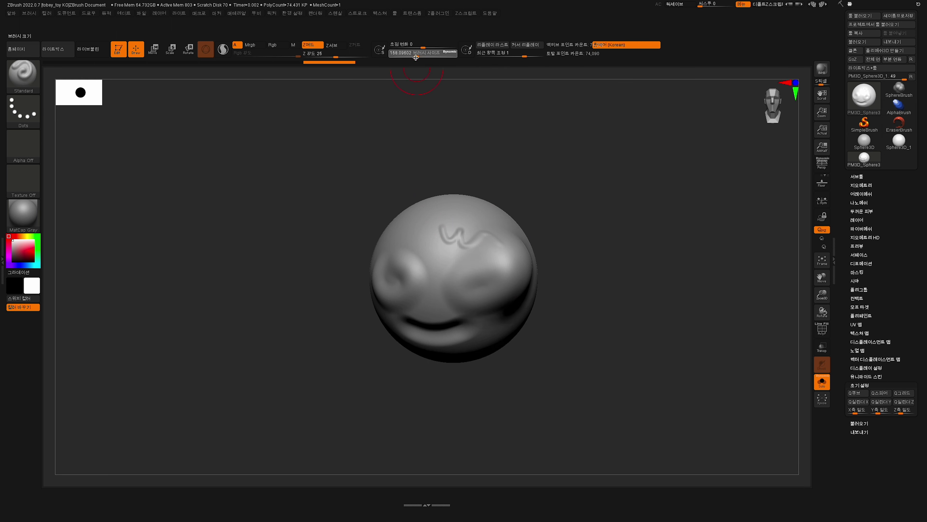
left_click_drag(414, 239, 435, 299)
Step: Set the Z Intensity to 100 and sculpt a thick vertical ridge over the eye opposite the large bulge
left_click_drag(605, 201, 619, 200)
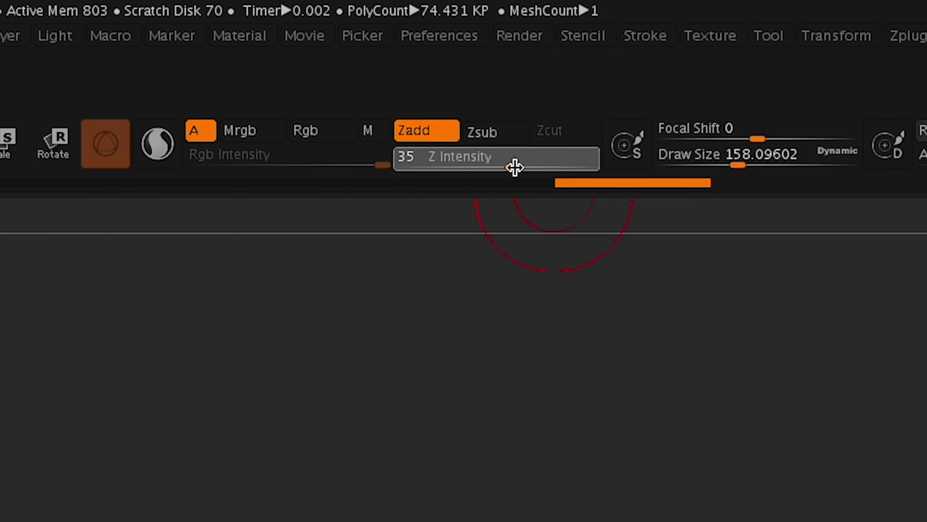
left_click_drag(514, 167, 596, 170)
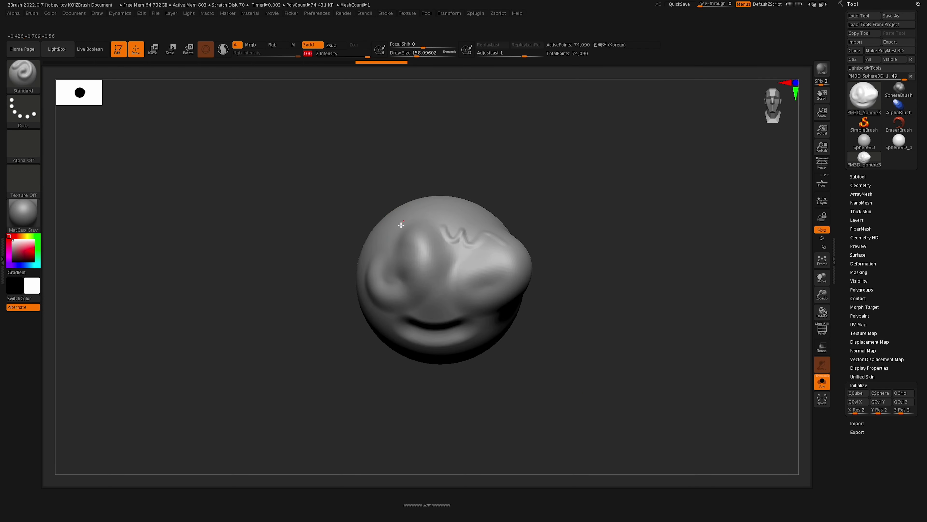
mouse_move(401, 225)
left_mouse_down()
mouse_move(387, 242)
mouse_move(387, 302)
left_mouse_up()
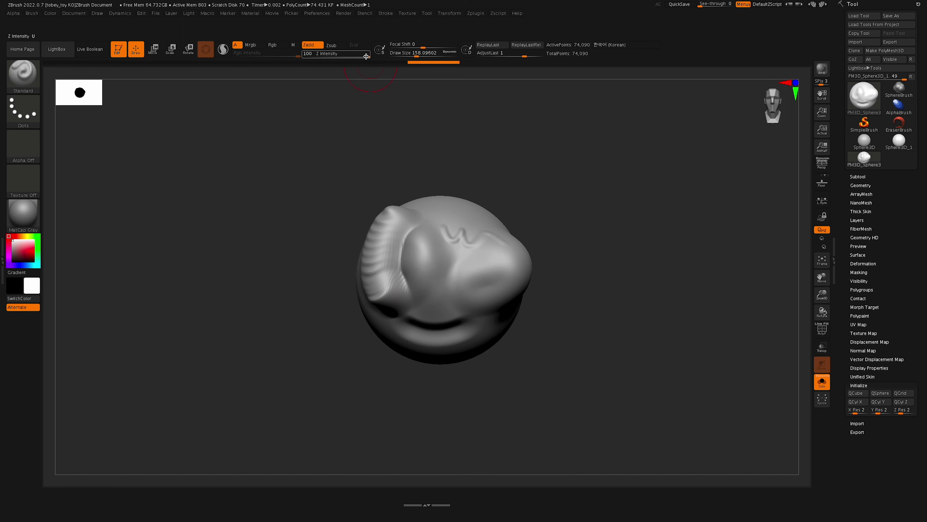
Step: Set the Z Intensity to 6 and sculpt a faint stroke above the forehead zigzag
left_click_drag(321, 57, 320, 58)
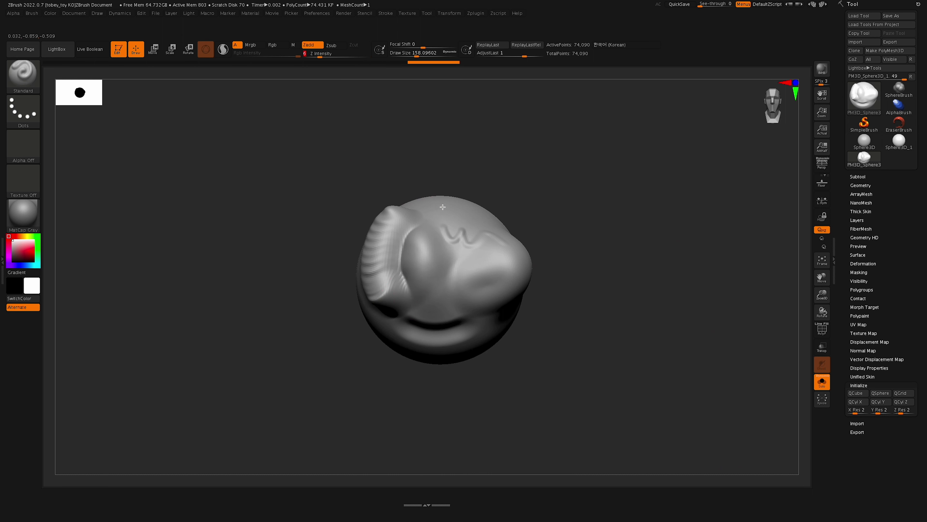
left_click_drag(565, 181, 547, 207)
mouse_move(580, 164)
left_mouse_down()
mouse_move(586, 189)
mouse_move(569, 252)
left_mouse_up()
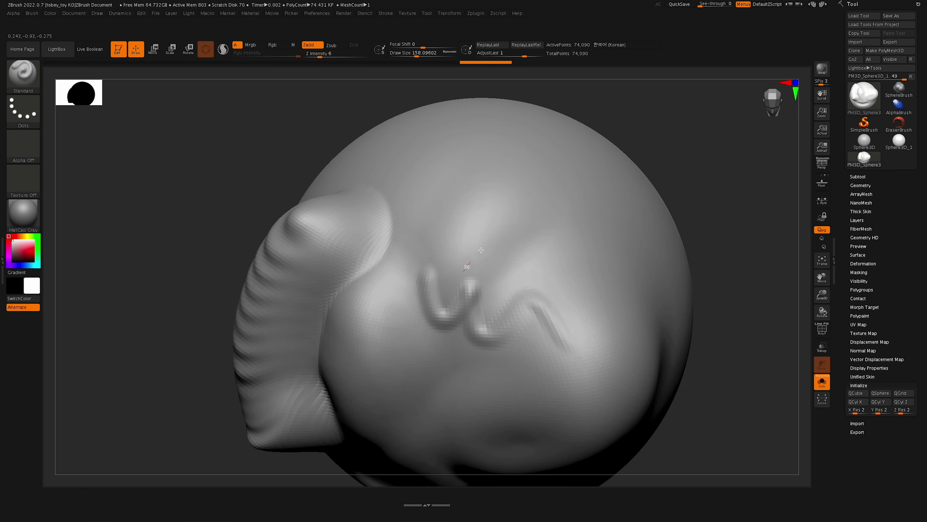
left_click_drag(710, 278, 710, 240)
left_click_drag(710, 239, 702, 175, "alt")
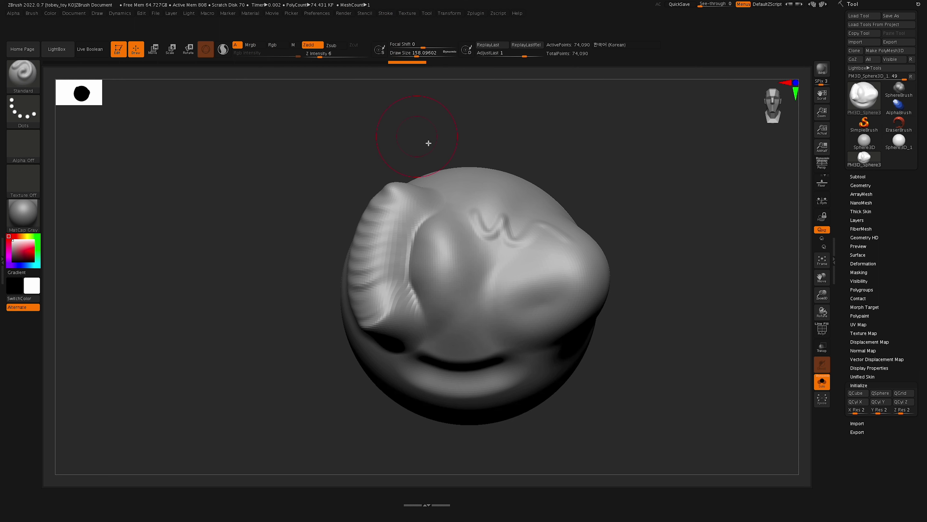
Step: Switch the interface language to Korean
key("space")
mouse_move(591, 187)
left_mouse_down()
mouse_move(617, 149)
mouse_move(589, 166)
left_mouse_up()
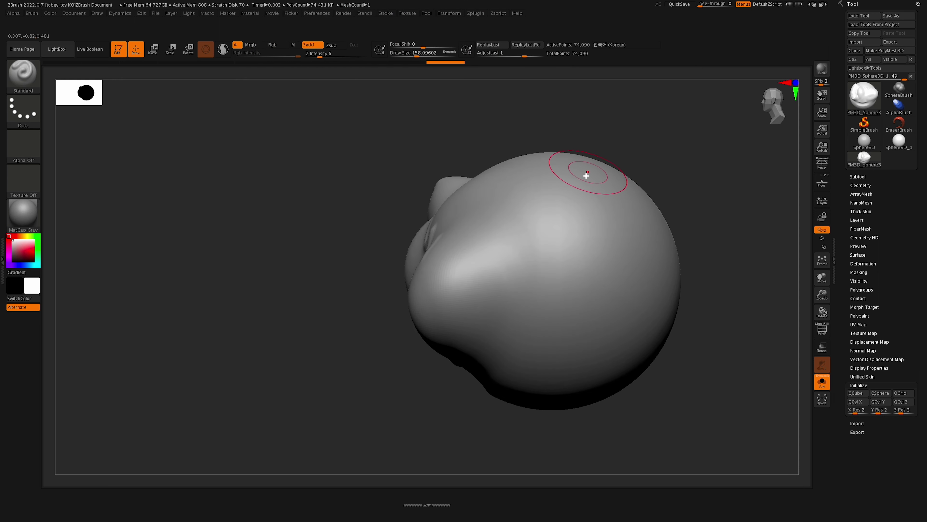
left_click_drag(544, 324, 494, 120)
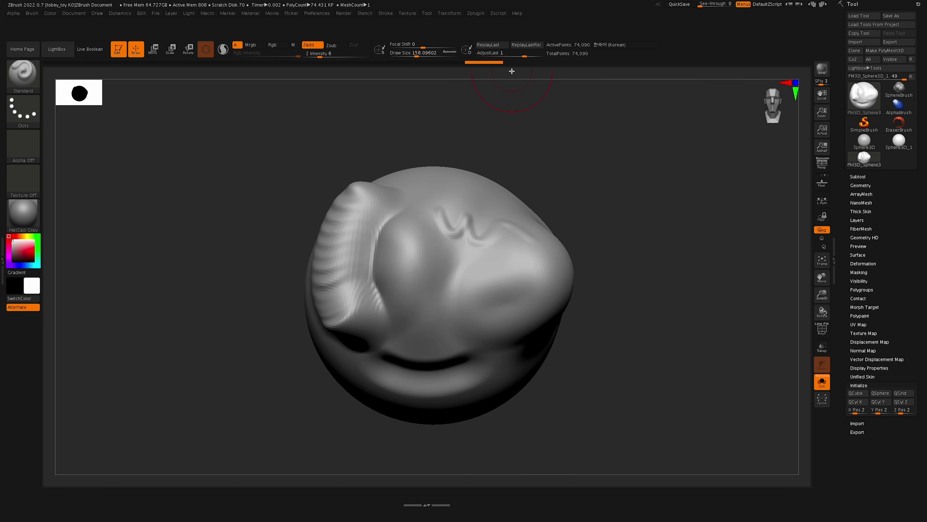
left_click(603, 46)
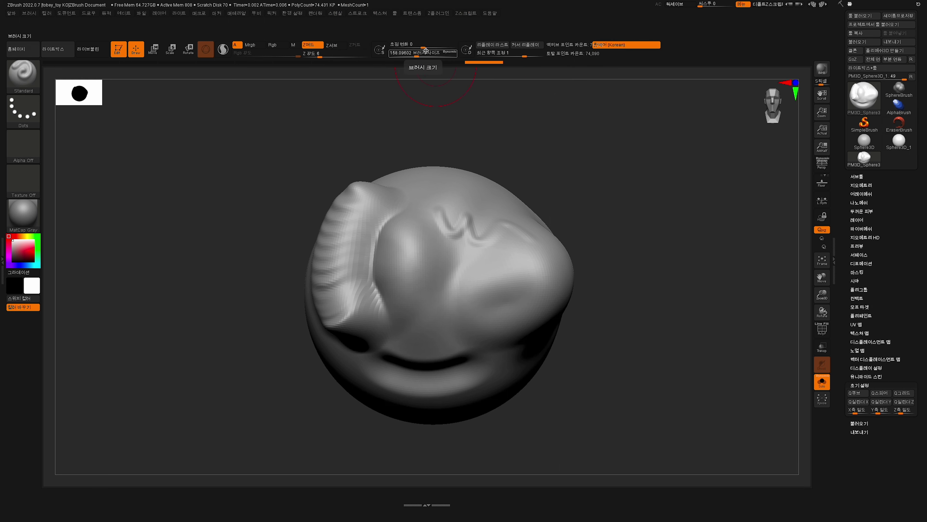
Step: Try a Focal Shift of 34 on the brush and reset it to 0
mouse_move(424, 48)
left_mouse_down()
mouse_move(413, 49)
mouse_move(434, 54)
left_mouse_up()
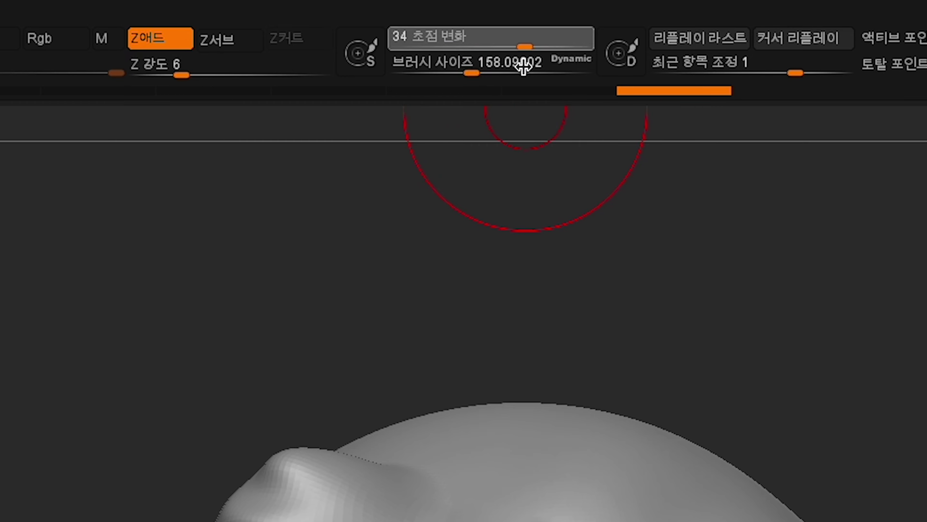
mouse_move(523, 67)
left_mouse_down()
mouse_move(469, 63)
mouse_move(548, 75)
mouse_move(468, 60)
mouse_move(531, 60)
left_mouse_up()
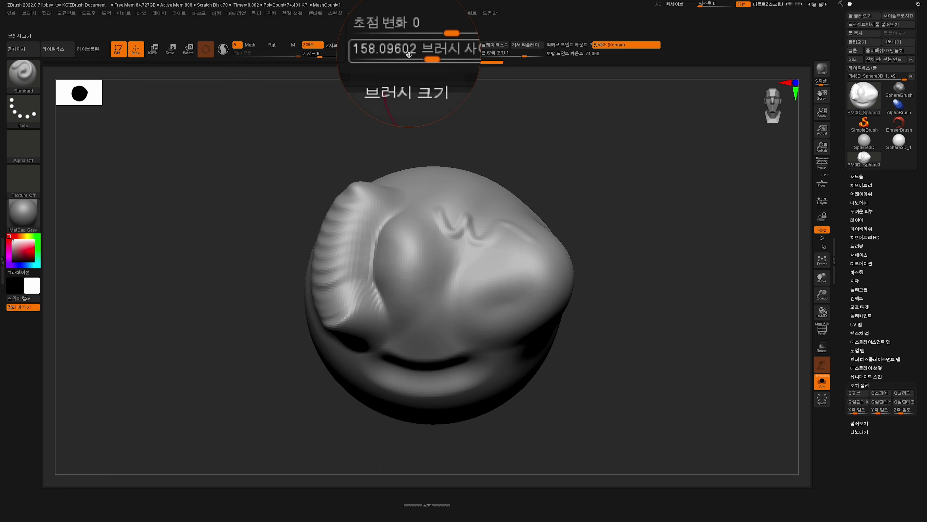
Step: Sculpt strokes over the forehead zigzag and beside the thick ridge, plus a rounded lower bulge, raising the Z Intensity to 26
left_click_drag(457, 210, 462, 216)
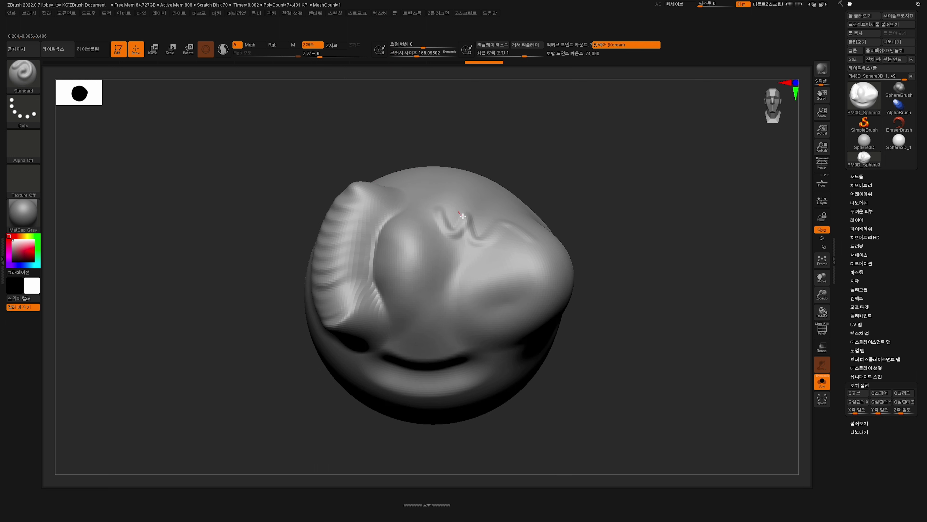
left_click_drag(458, 245, 454, 272)
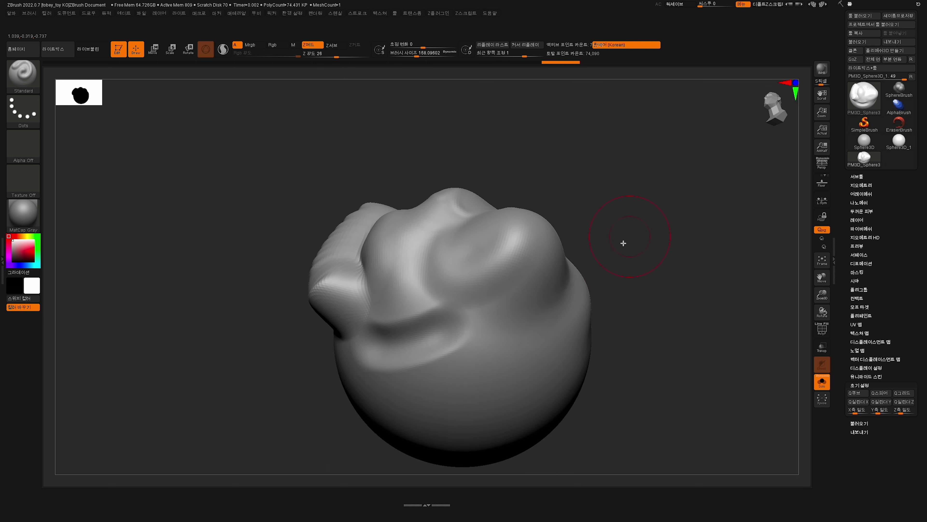
mouse_move(497, 333)
left_mouse_down()
mouse_move(494, 381)
mouse_move(532, 377)
left_mouse_up()
left_click_drag(639, 258, 641, 274)
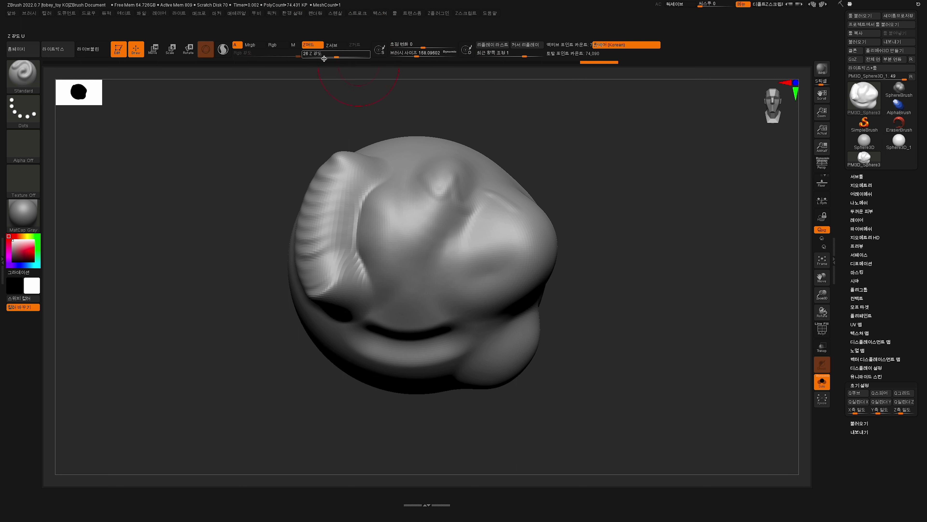
mouse_move(384, 222)
left_mouse_down()
mouse_move(356, 252)
mouse_move(355, 270)
left_mouse_up()
left_click_drag(354, 227, 372, 268)
Step: Try the MatCap Red Wax material on the sculpt using the quick palette at the cursor, and switch back to MatCap Gray
key("space")
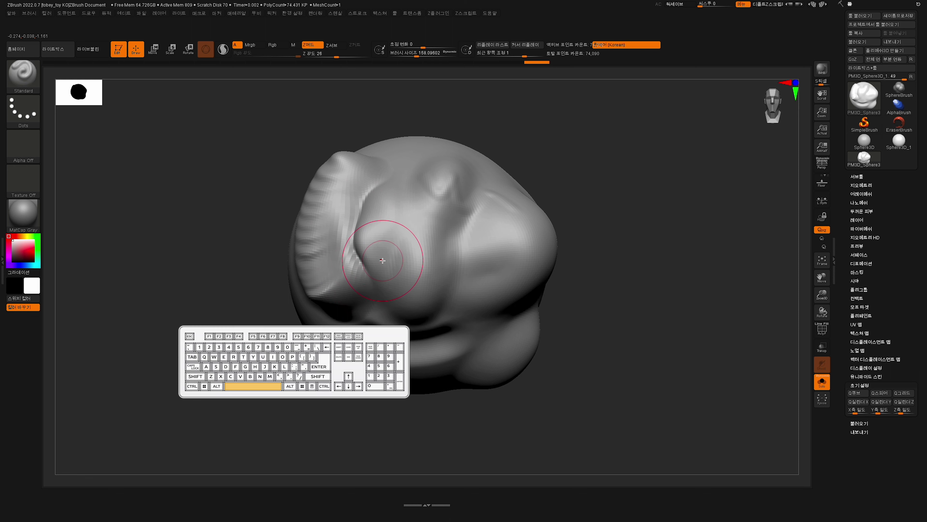
key("space")
key("space")
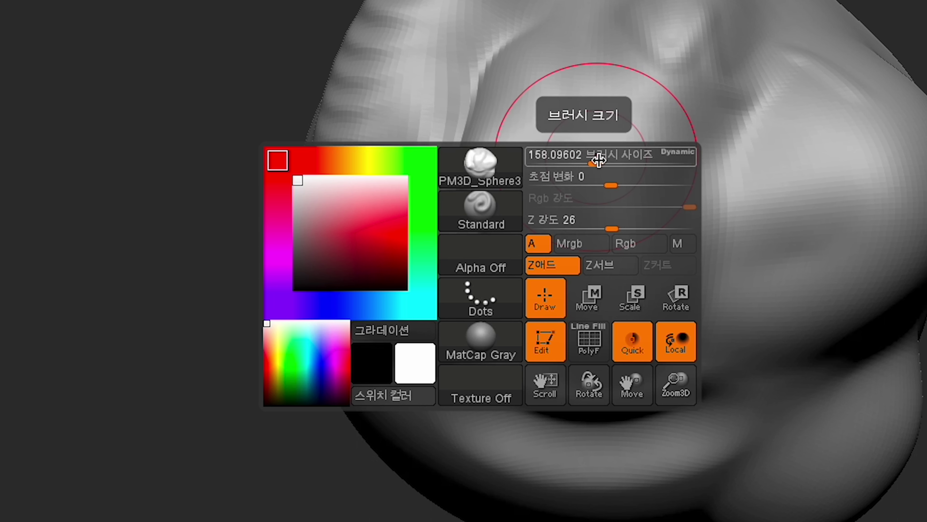
mouse_move(520, 169)
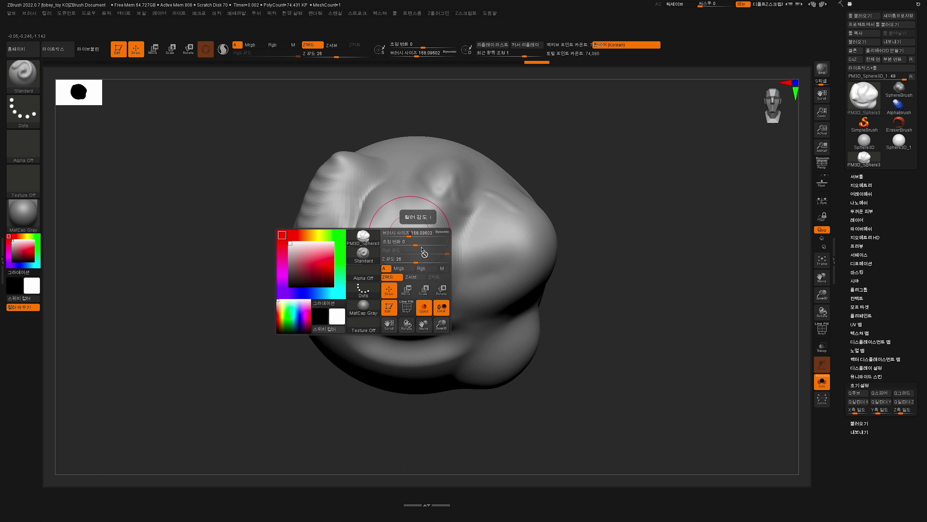
left_click(364, 315)
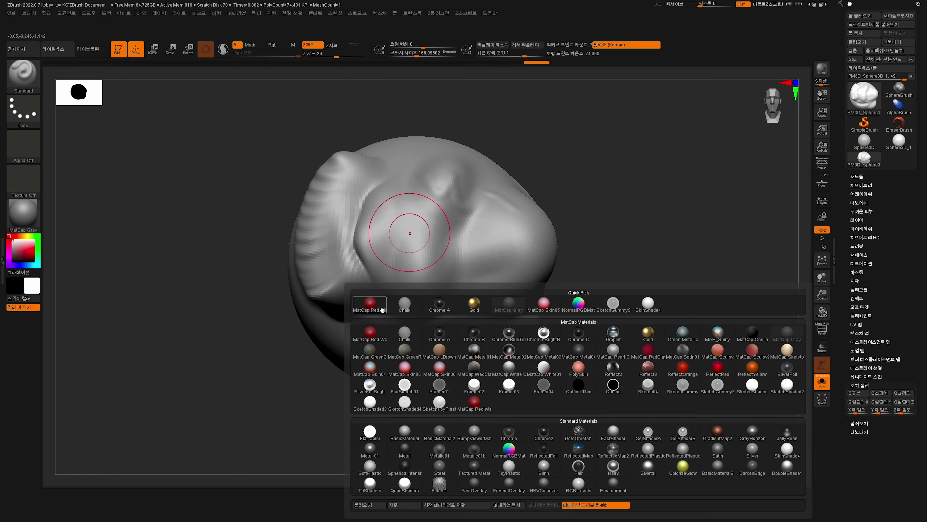
left_click(369, 303)
key("space")
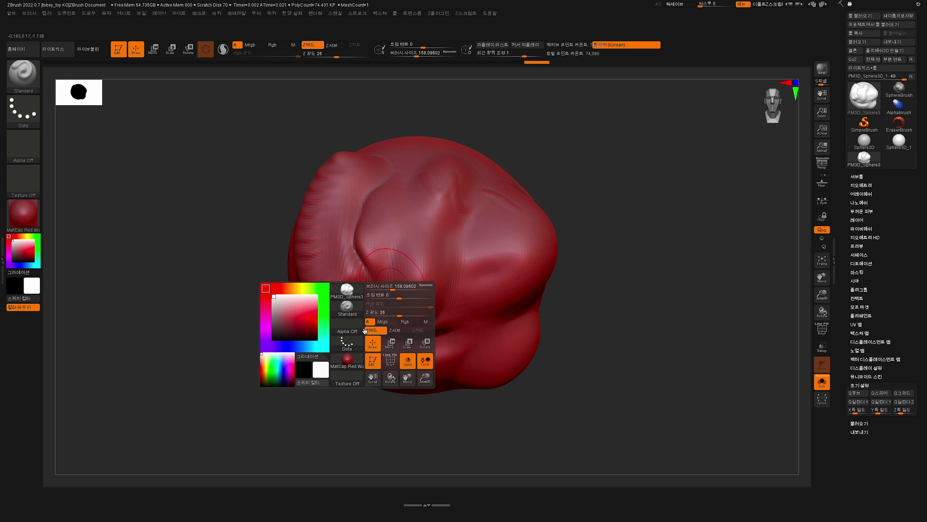
left_click(365, 315)
left_click(769, 334)
Step: Display the wireframe, examine the mesh around the thick ridge, and hide the wireframe again
left_click_drag(766, 331, 600, 358)
key("shift+f")
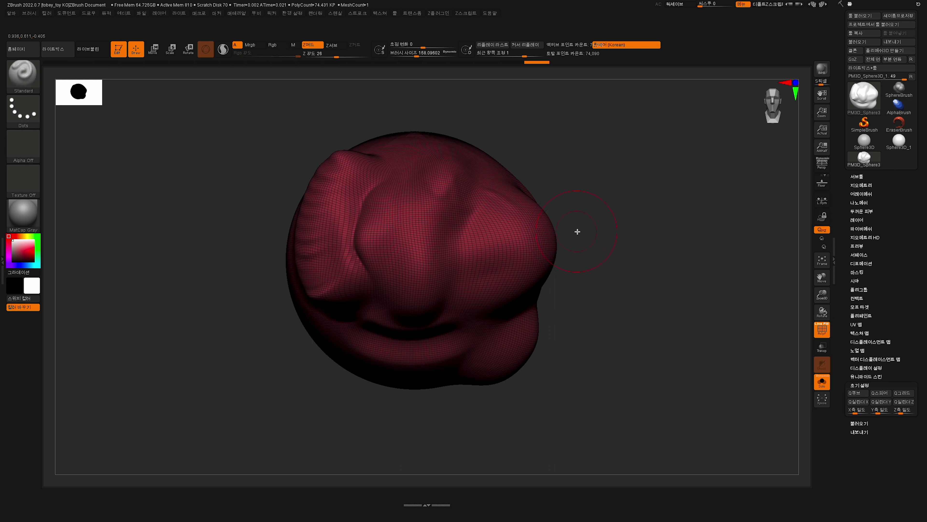
mouse_move(635, 265)
left_mouse_down()
mouse_move(621, 248)
mouse_move(589, 255)
mouse_move(610, 264)
mouse_move(643, 212)
left_mouse_up()
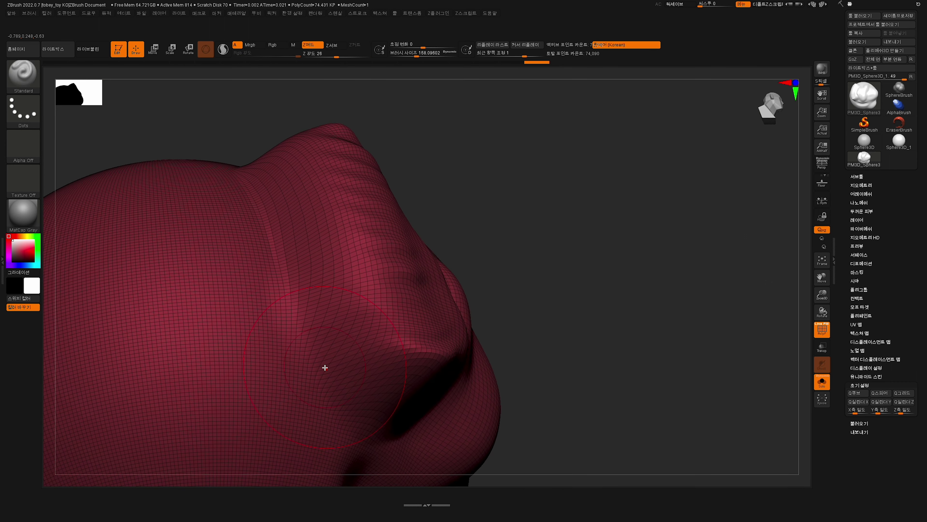
right_click_drag(325, 367, 790, 326)
left_click_drag(805, 351, 560, 306, "alt")
key("shift+f")
Step: Carve a wide curved mouth inward on the smooth, unsculpted side of the sphere and check its mesh with the wireframe
right_click_drag(560, 306, 626, 291)
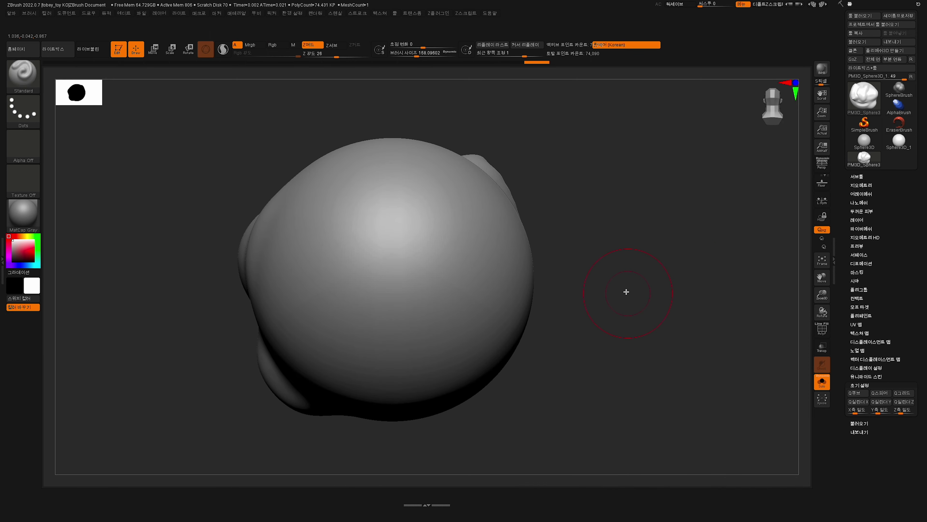
key("alt")
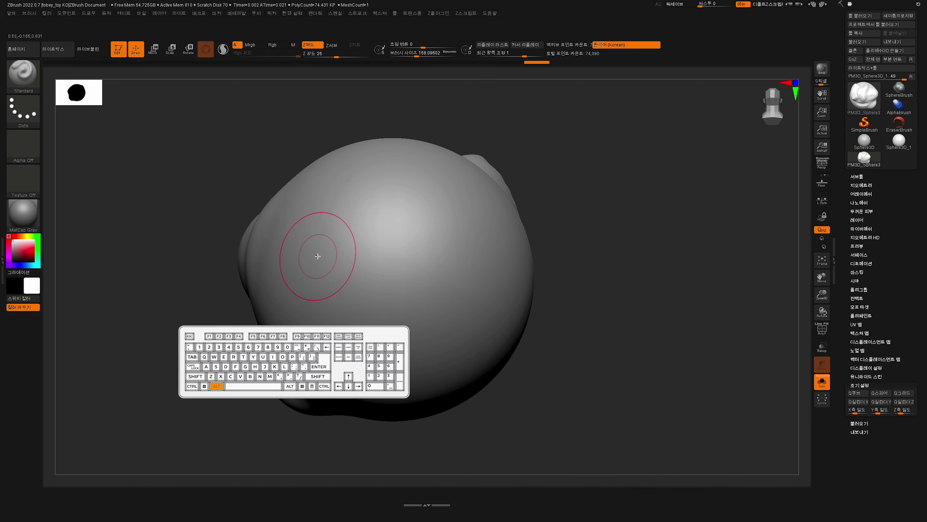
mouse_move(425, 303)
left_mouse_down("alt")
mouse_move(487, 296)
mouse_move(400, 302)
mouse_move(472, 306)
mouse_move(336, 277)
left_mouse_up("alt")
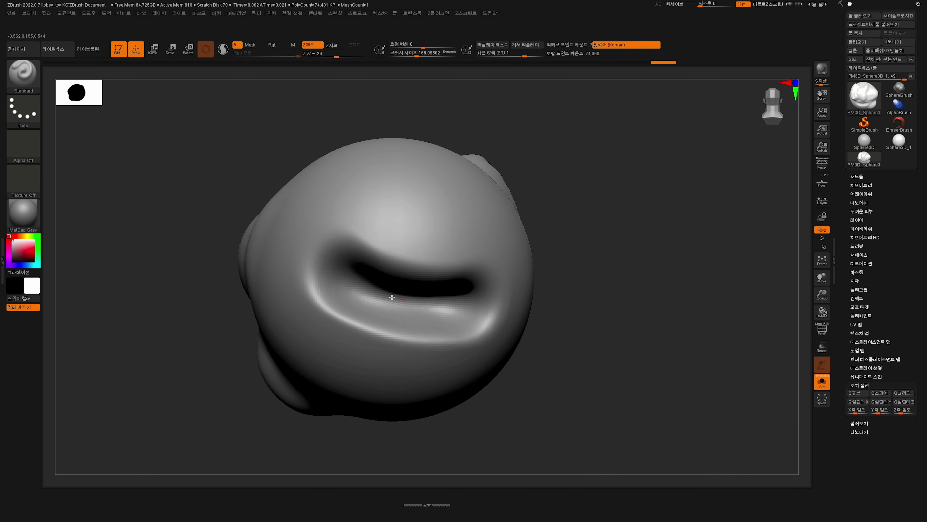
mouse_move(592, 255)
left_mouse_down()
mouse_move(602, 215)
mouse_move(596, 267)
mouse_move(590, 205)
mouse_move(602, 199)
mouse_move(607, 226)
mouse_move(615, 205)
mouse_move(605, 273)
left_mouse_up()
key("shift+f")
mouse_move(704, 211)
left_mouse_down()
mouse_move(698, 193)
mouse_move(687, 199)
mouse_move(681, 188)
mouse_move(681, 211)
mouse_move(693, 179)
mouse_move(673, 236)
mouse_move(650, 223)
mouse_move(620, 226)
left_mouse_up()
key("f")
key("shift+f")
Step: Set the Z Intensity to 41 and the Draw Size to about 104, and sculpt two round eyes above the mouth
key("space")
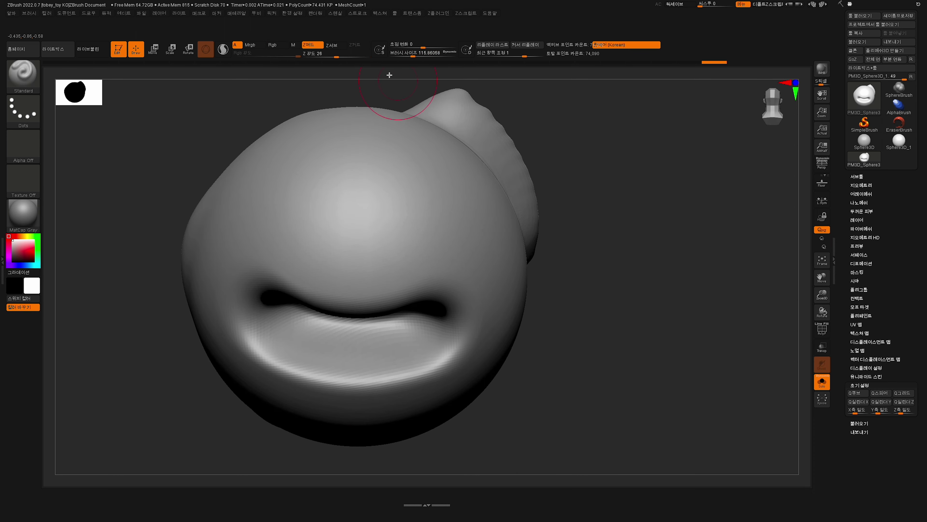
key("space")
left_click_drag(399, 284, 407, 284)
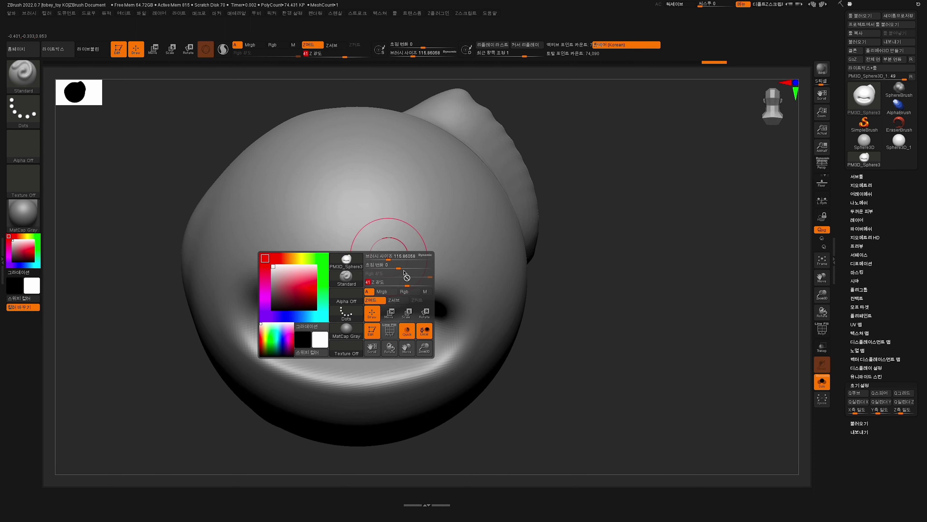
left_click(387, 258)
left_click_drag(620, 246, 626, 251)
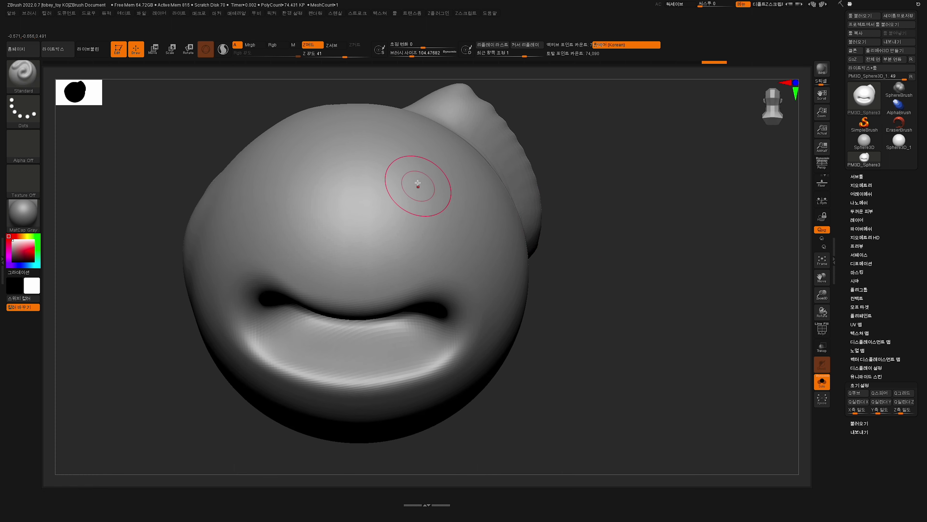
mouse_move(418, 186)
left_mouse_down()
mouse_move(406, 203)
mouse_move(445, 186)
mouse_move(447, 199)
mouse_move(430, 178)
left_mouse_up()
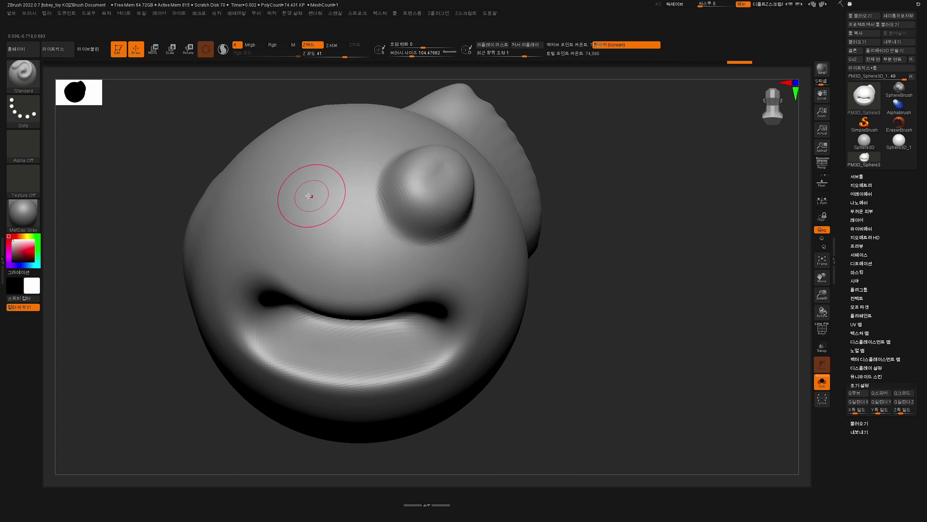
mouse_move(310, 193)
left_mouse_down()
mouse_move(303, 197)
mouse_move(300, 163)
mouse_move(293, 221)
left_mouse_up()
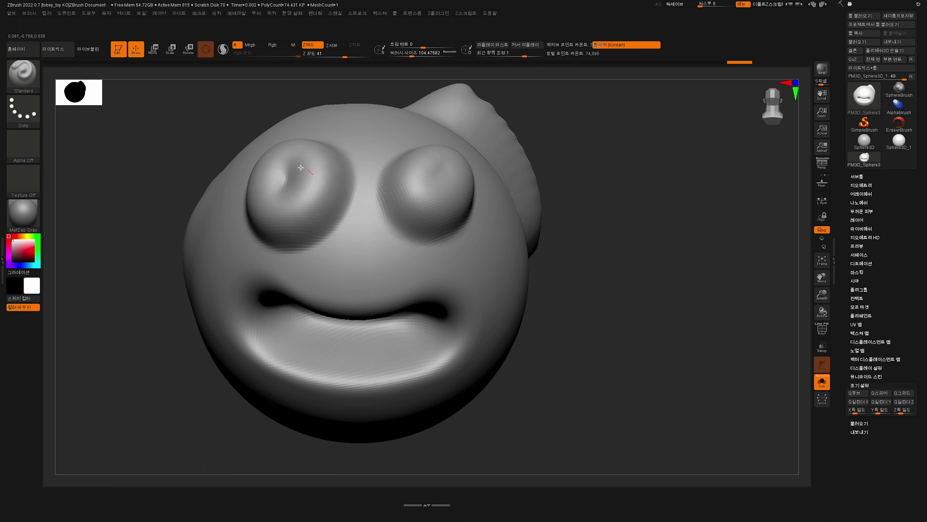
mouse_move(277, 171)
left_mouse_down()
mouse_move(297, 212)
mouse_move(315, 150)
left_mouse_up()
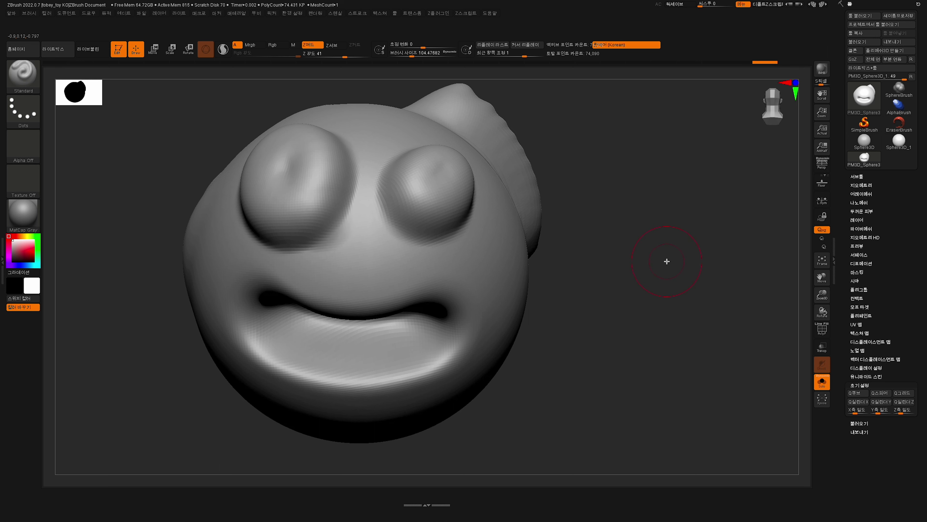
Step: Display the wireframe, build the smaller eye further outward so its polygons stretch, and hide the wireframe
mouse_move(664, 260)
left_mouse_down()
mouse_move(674, 244)
mouse_move(643, 262)
left_mouse_up()
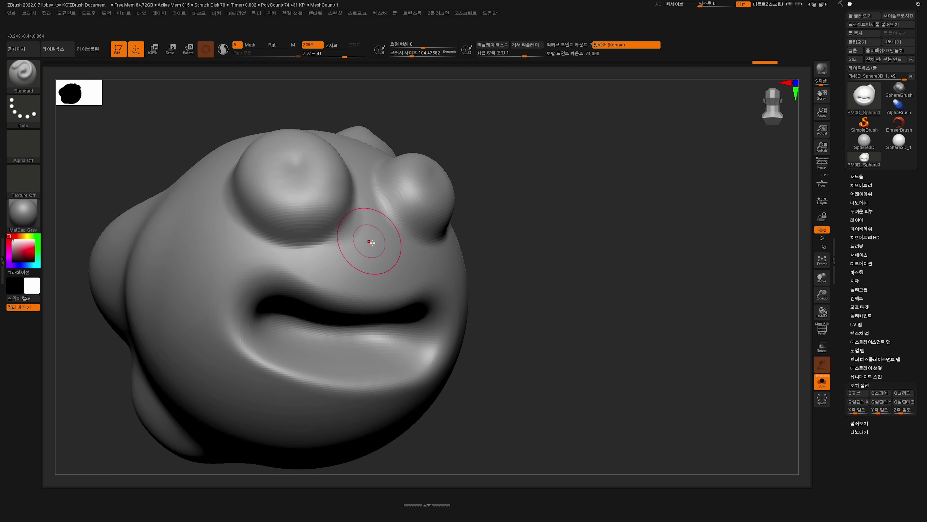
key("shift+f")
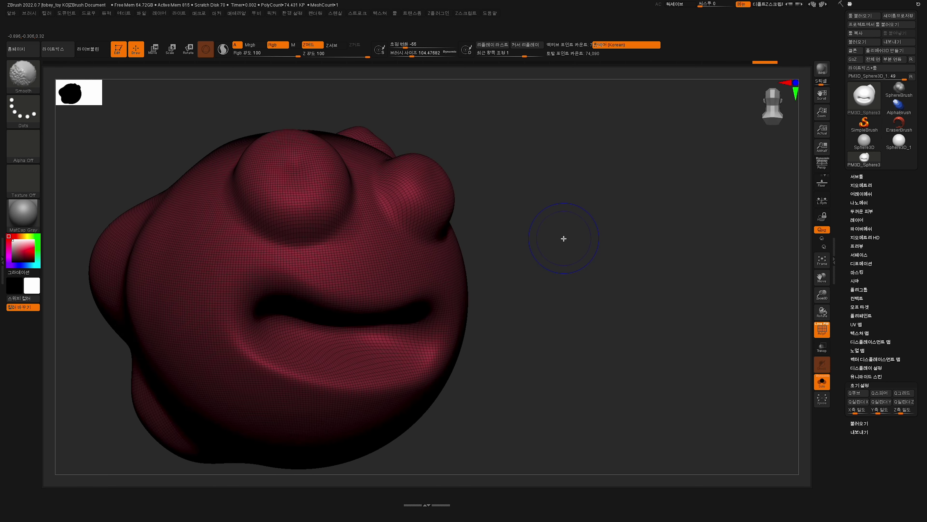
left_click_drag(561, 238, 619, 223)
left_click_drag(613, 182, 592, 199)
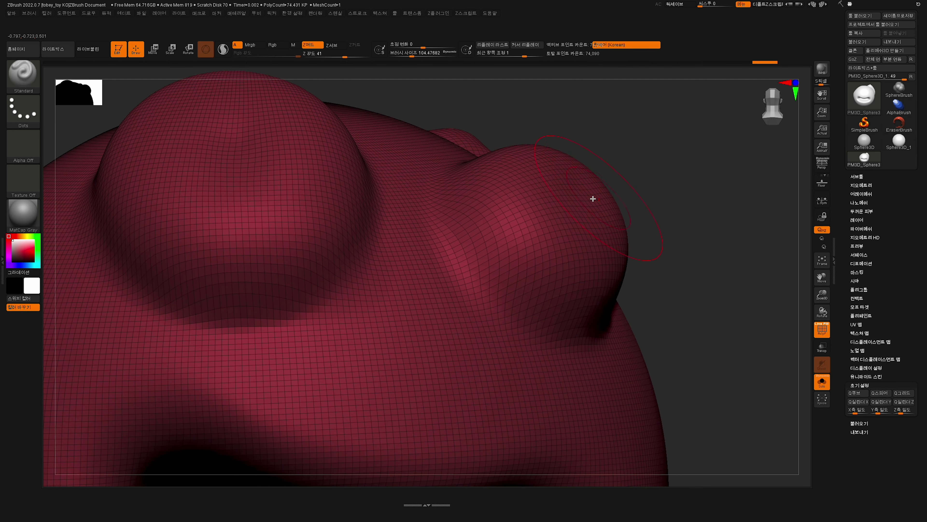
mouse_move(524, 181)
left_mouse_down()
mouse_move(536, 219)
mouse_move(562, 201)
left_mouse_up()
mouse_move(636, 195)
left_mouse_down()
mouse_move(560, 206)
mouse_move(544, 184)
left_mouse_up()
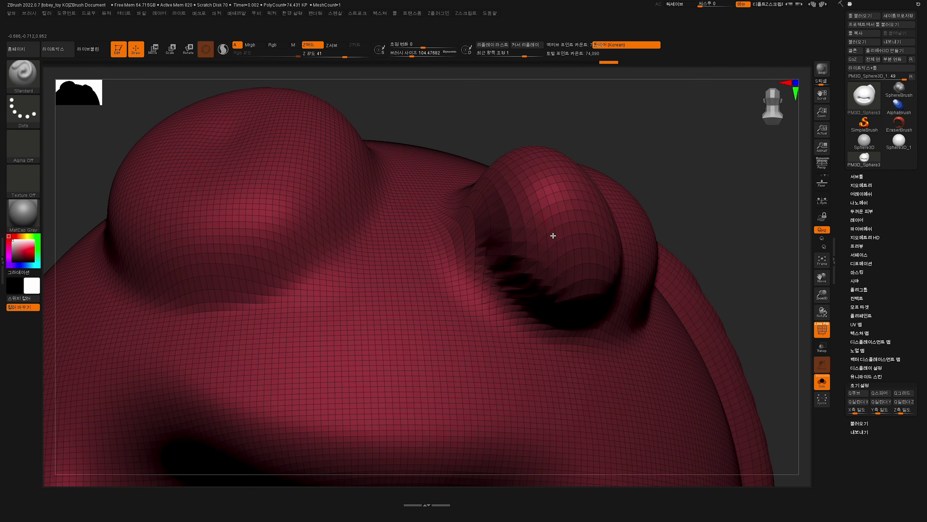
mouse_move(675, 178)
left_mouse_down()
mouse_move(695, 199)
mouse_move(694, 233)
left_mouse_up()
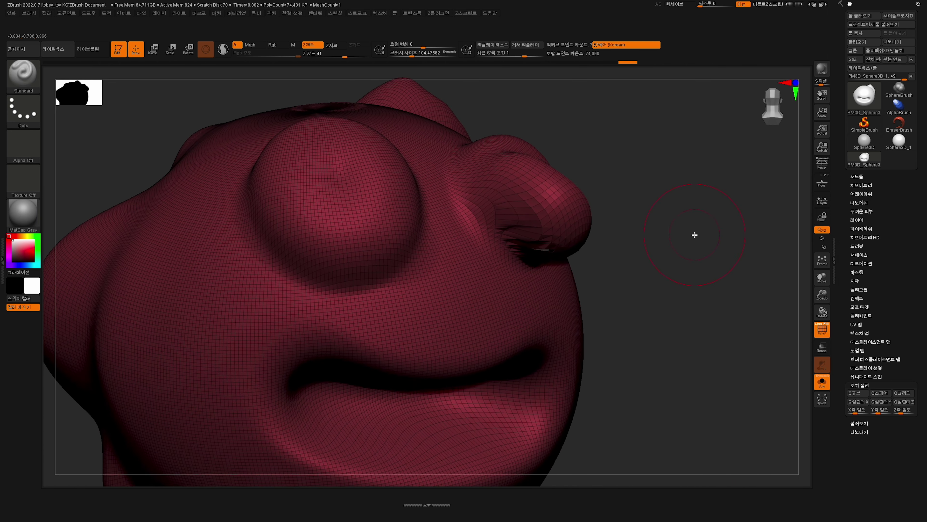
key("shift+f")
Step: Set the Draw Size to about 25 and sculpt two small round bumps between the eyes and the mouth
key("space")
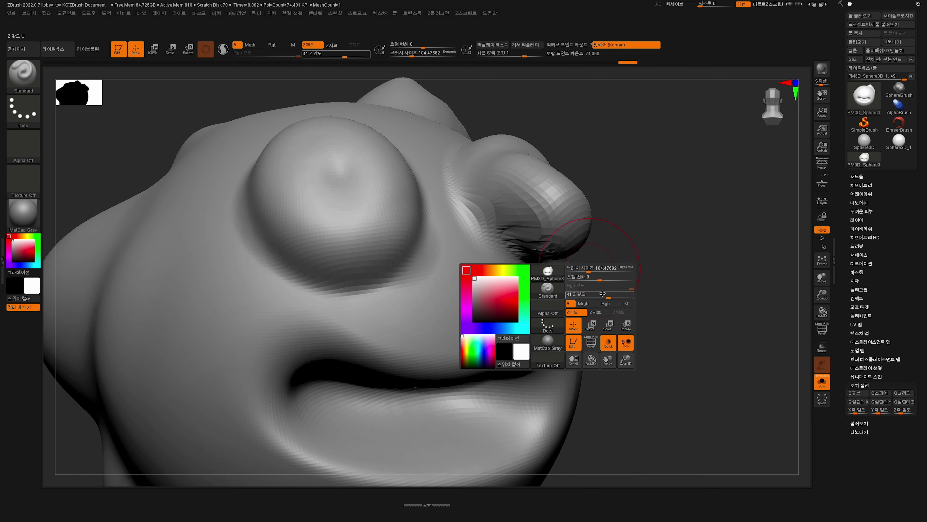
left_click_drag(590, 269, 588, 270)
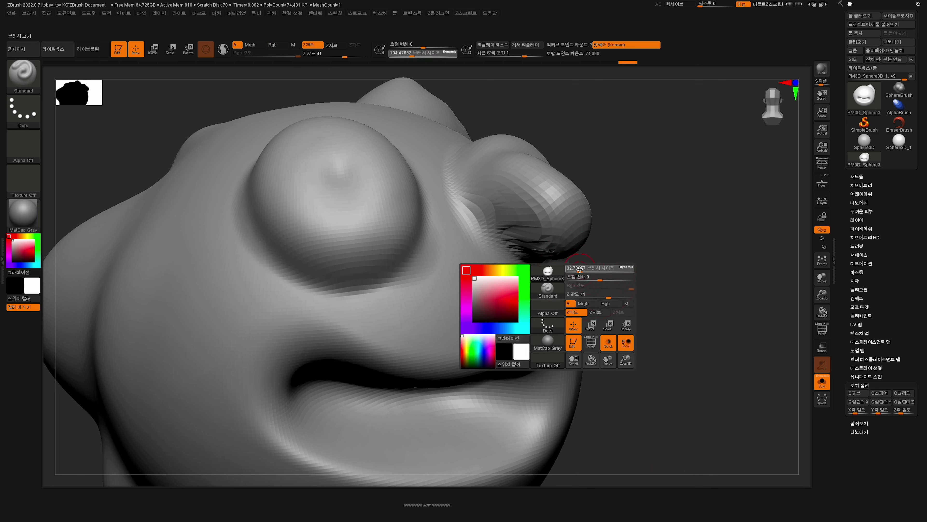
left_click_drag(577, 270, 579, 269)
left_click_drag(695, 235, 675, 225)
left_click(434, 312)
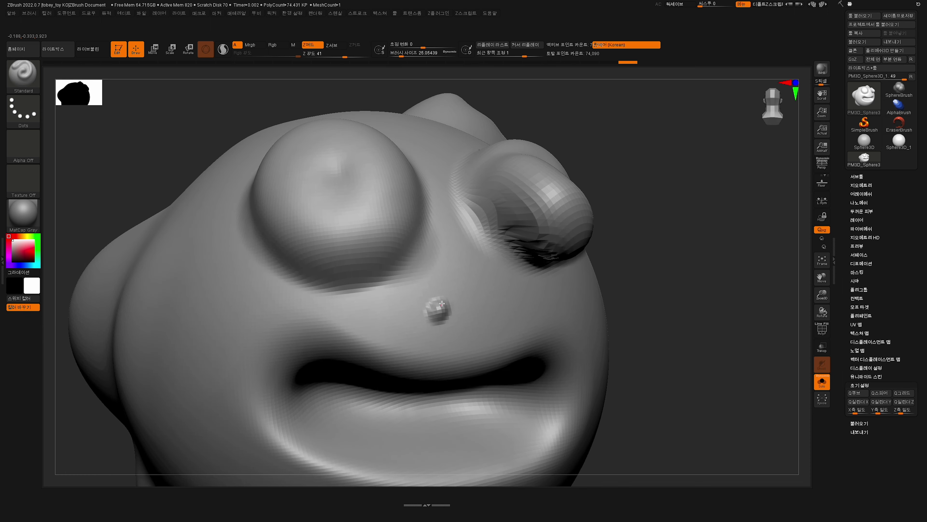
left_click(485, 307)
Step: Set the Z Intensity to 30 and sculpt two more small bumps under the smaller eye
left_click_drag(664, 264, 617, 249)
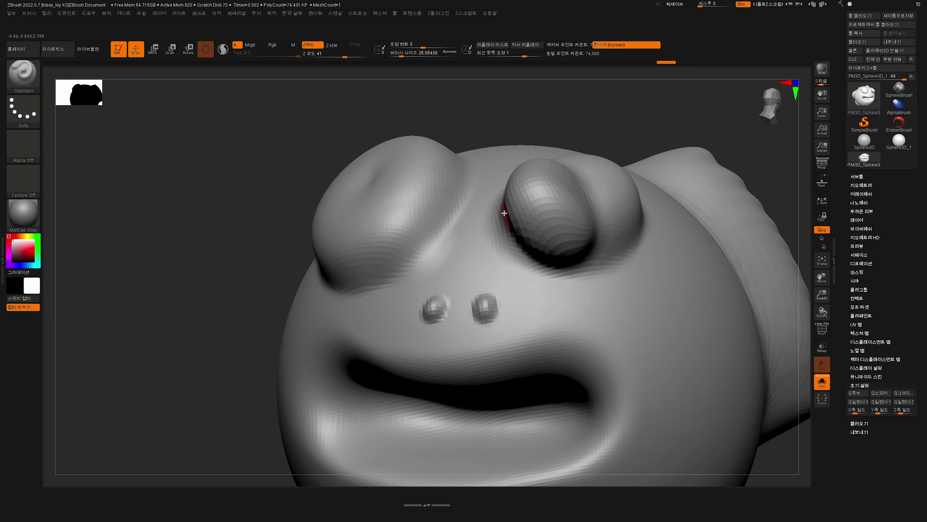
left_click_drag(345, 56, 339, 56)
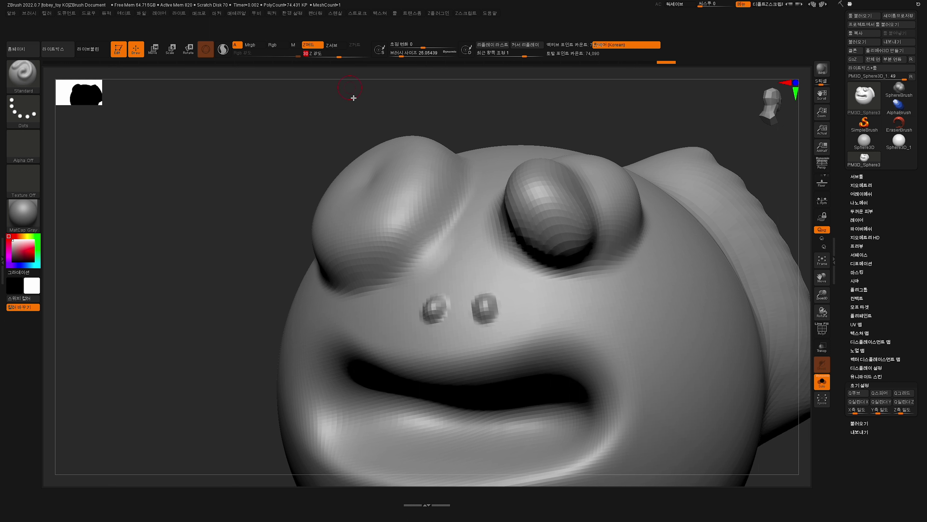
left_click(522, 296)
left_click_drag(555, 301, 577, 310)
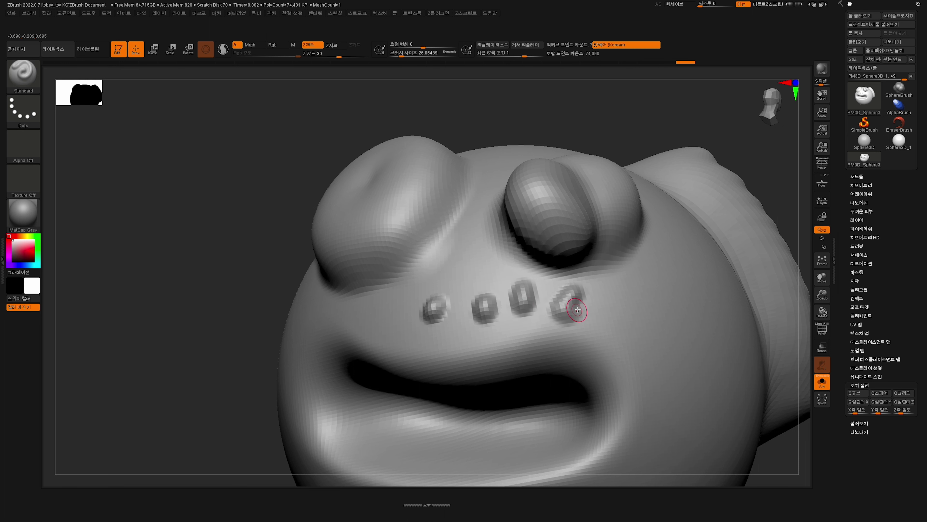
Step: With the wireframe displayed, add a small bump above the existing row and sculpt strokes across the smaller eye's stretched polygons
right_click_drag(577, 309, 618, 267)
mouse_move(552, 251)
left_mouse_down()
mouse_move(474, 205)
mouse_move(500, 247)
left_mouse_up()
left_click_drag(599, 295, 590, 285)
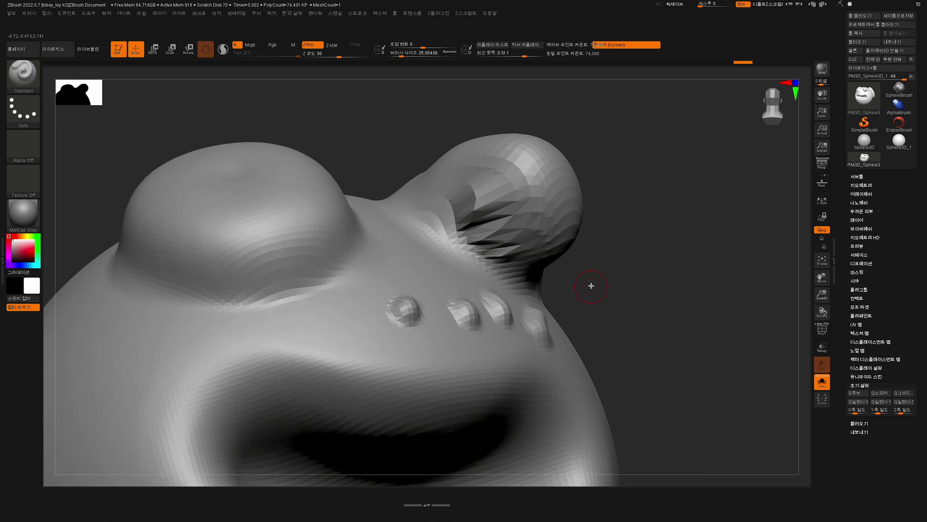
key("shift+f")
left_click_drag(640, 244, 615, 259)
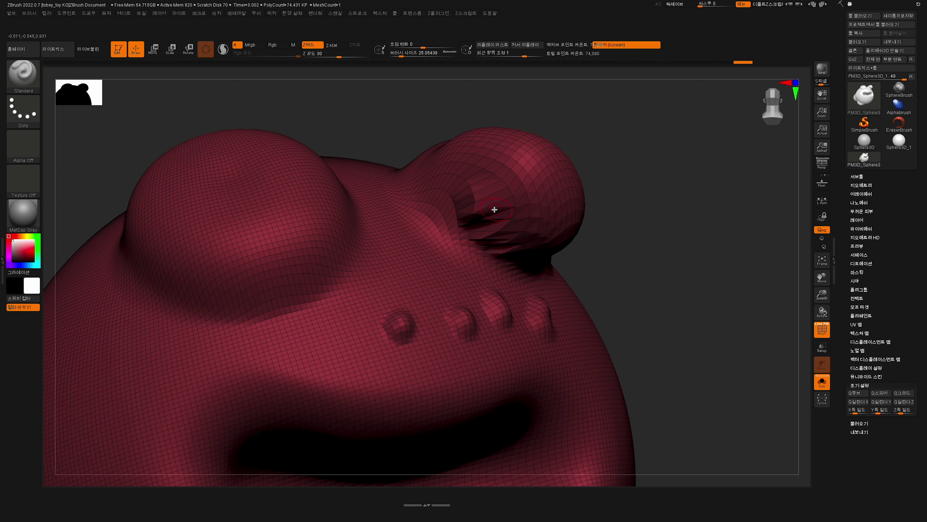
left_click_drag(408, 275, 418, 294)
mouse_move(471, 189)
left_mouse_down()
mouse_move(453, 182)
mouse_move(490, 247)
left_mouse_up()
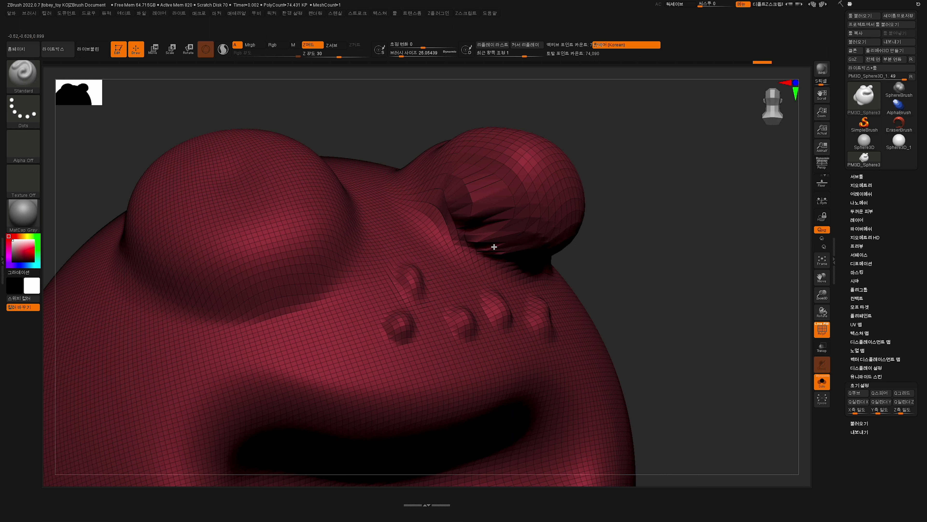
Step: Examine the stretched polygons of the smaller eye against the surrounding mesh, and hide the wireframe
left_click_drag(644, 234, 727, 266)
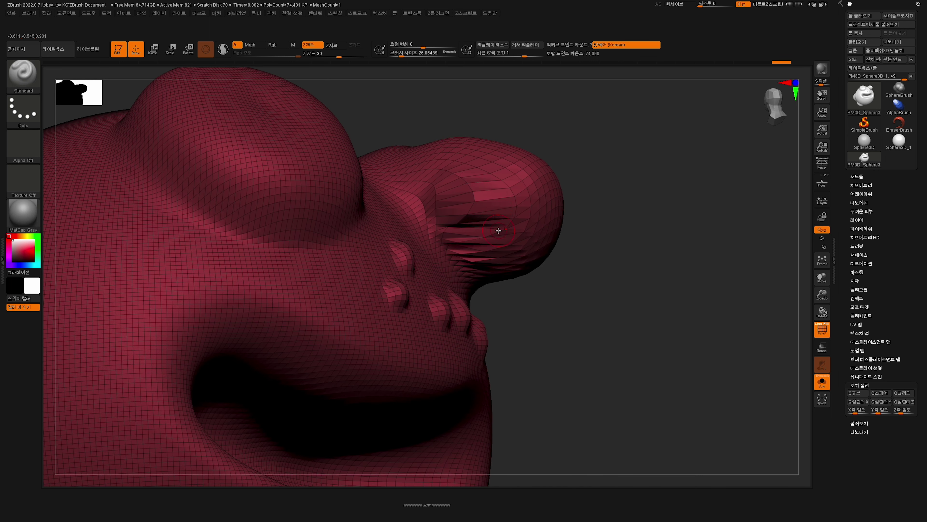
left_click_drag(518, 266, 643, 367)
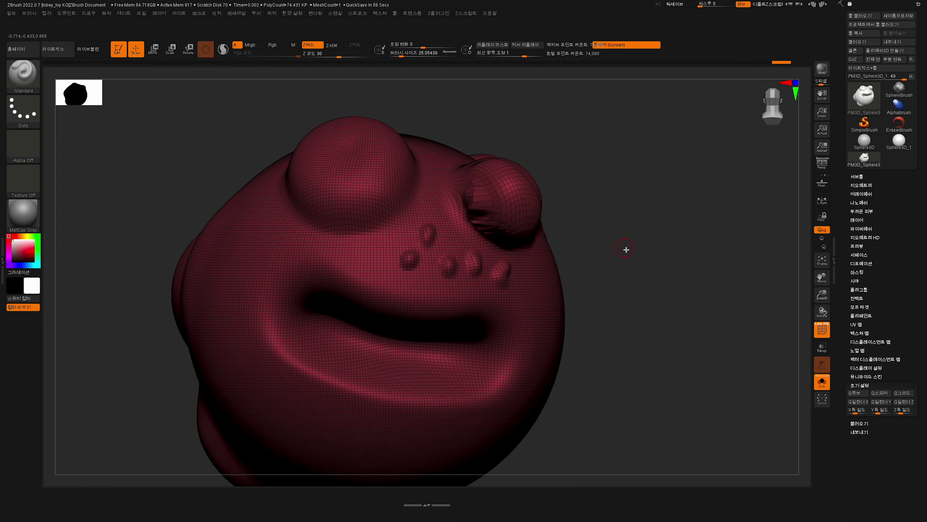
left_click_drag(626, 249, 703, 214)
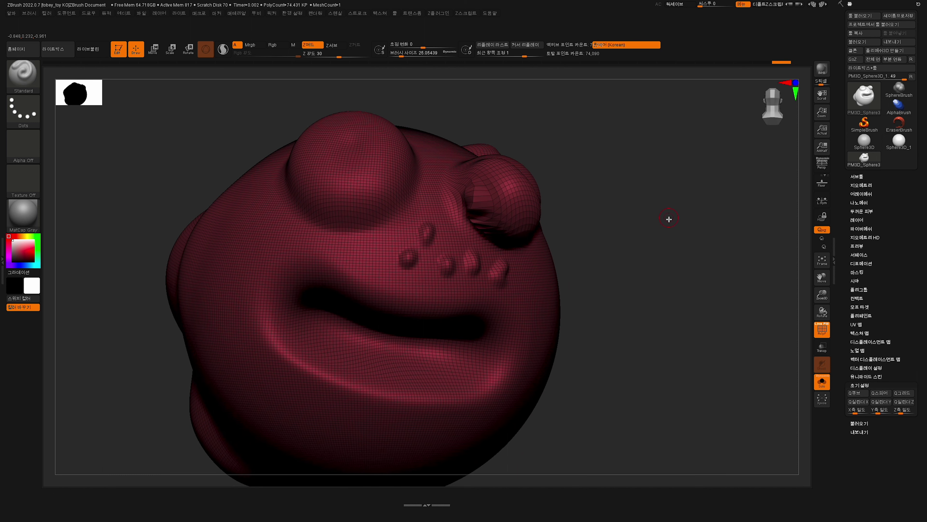
mouse_move(668, 263)
left_mouse_down()
mouse_move(660, 242)
mouse_move(677, 255)
mouse_move(671, 261)
mouse_move(598, 269)
left_mouse_up()
key("shift+f")
Step: Set the Draw Size to about 80 and sculpt raised bulges down the side of the face beside the mouth
key("space")
left_click(599, 270)
left_click_drag(322, 225, 309, 297)
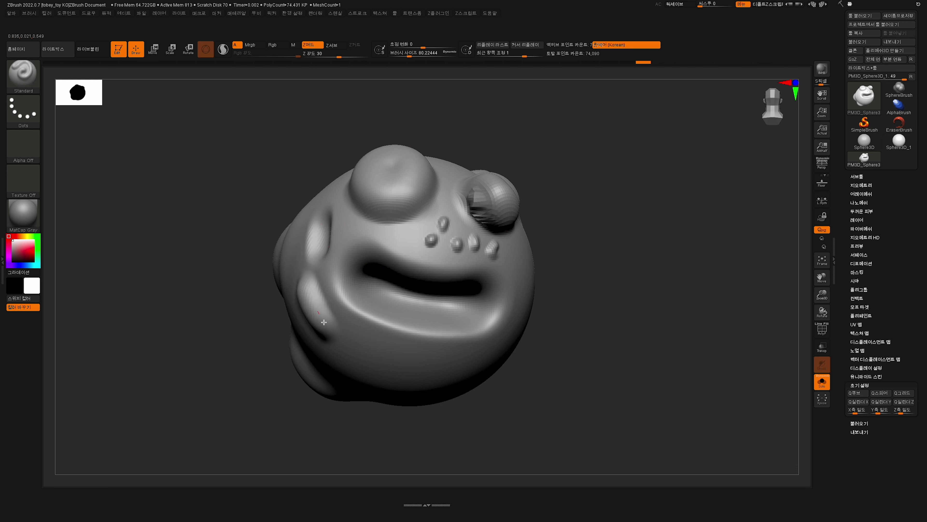
left_click_drag(544, 321, 654, 290)
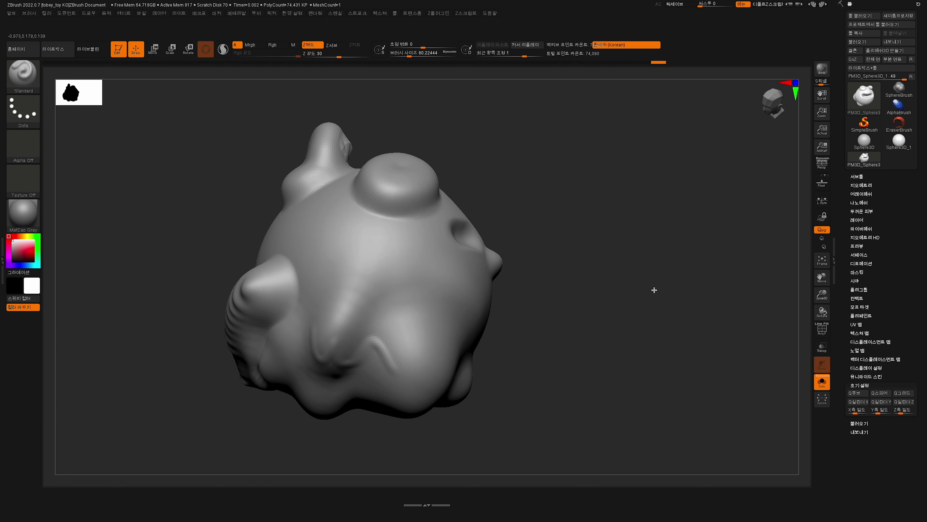